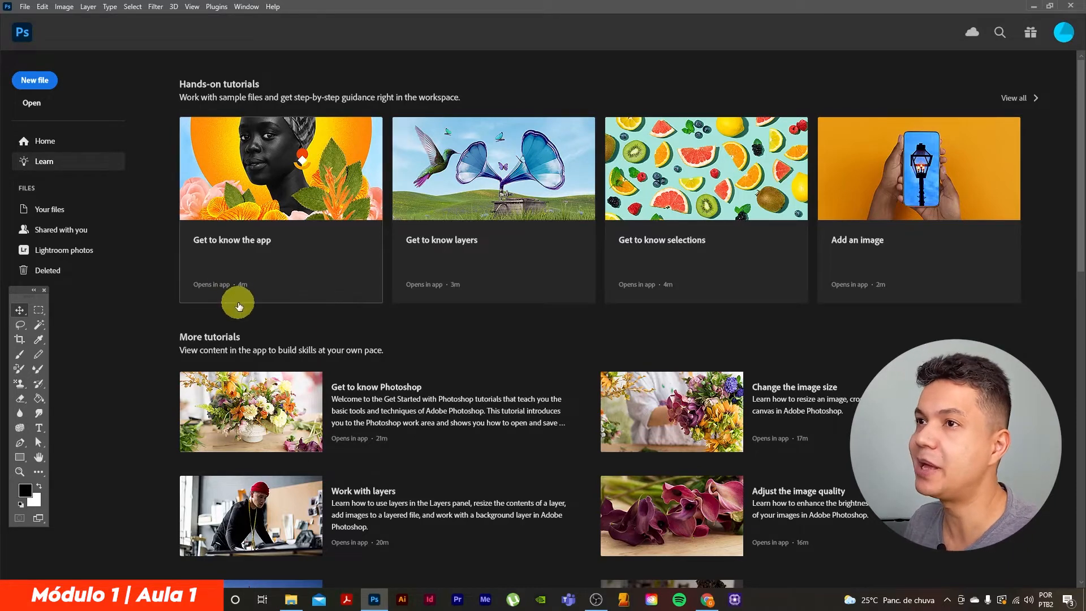
# Start a new document from the Web presets and set both its width and height to 1080 pixels
pyautogui.click(24, 8)
pyautogui.click(33, 19)
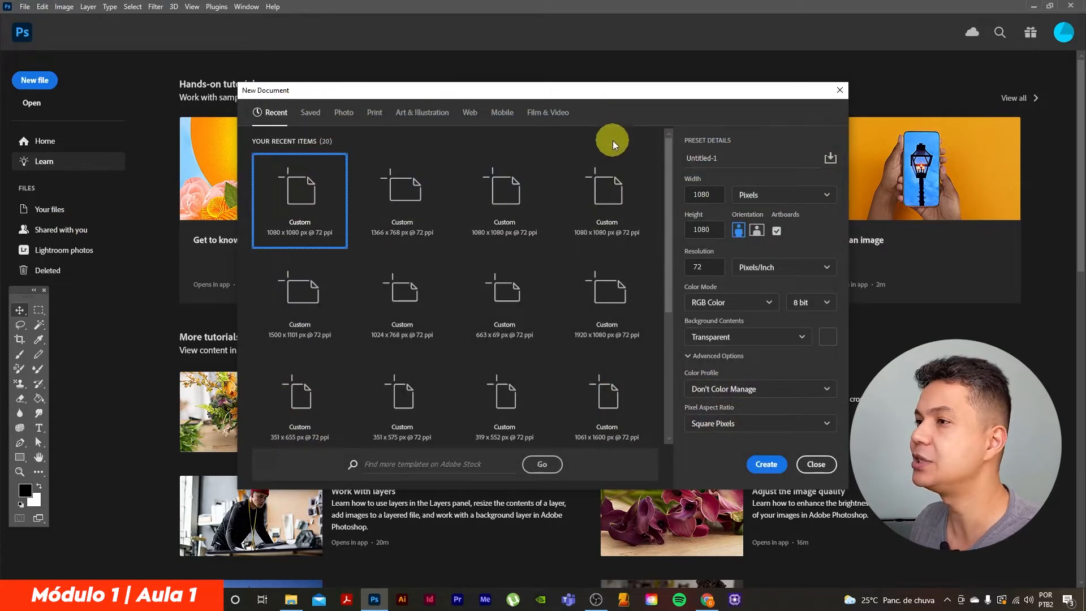
pyautogui.click(469, 112)
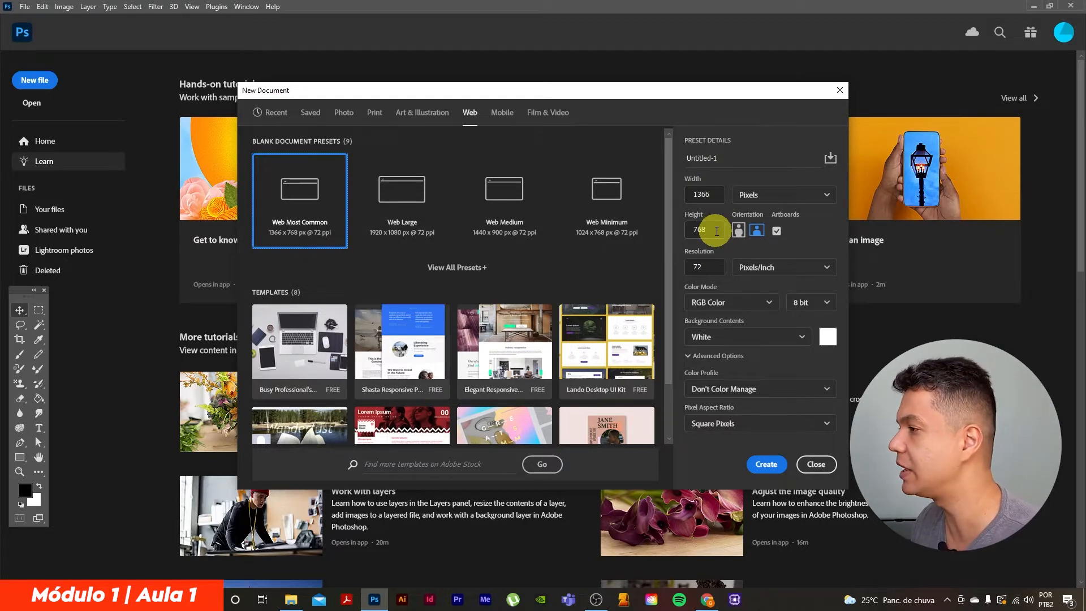
pyautogui.click(805, 199)
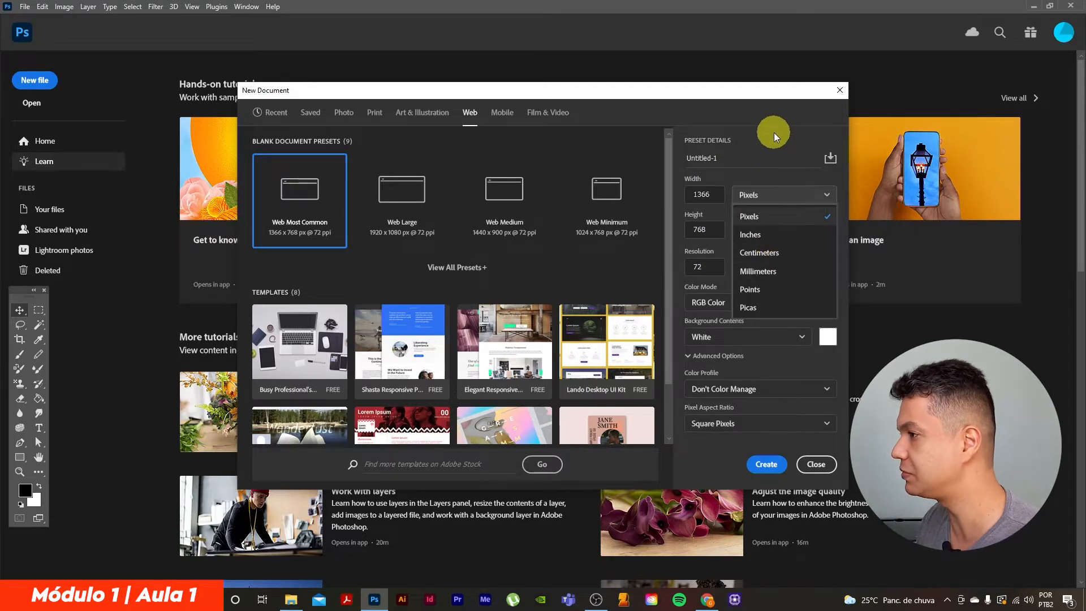
pyautogui.click(714, 195)
pyautogui.write('1080')
pyautogui.click(708, 229)
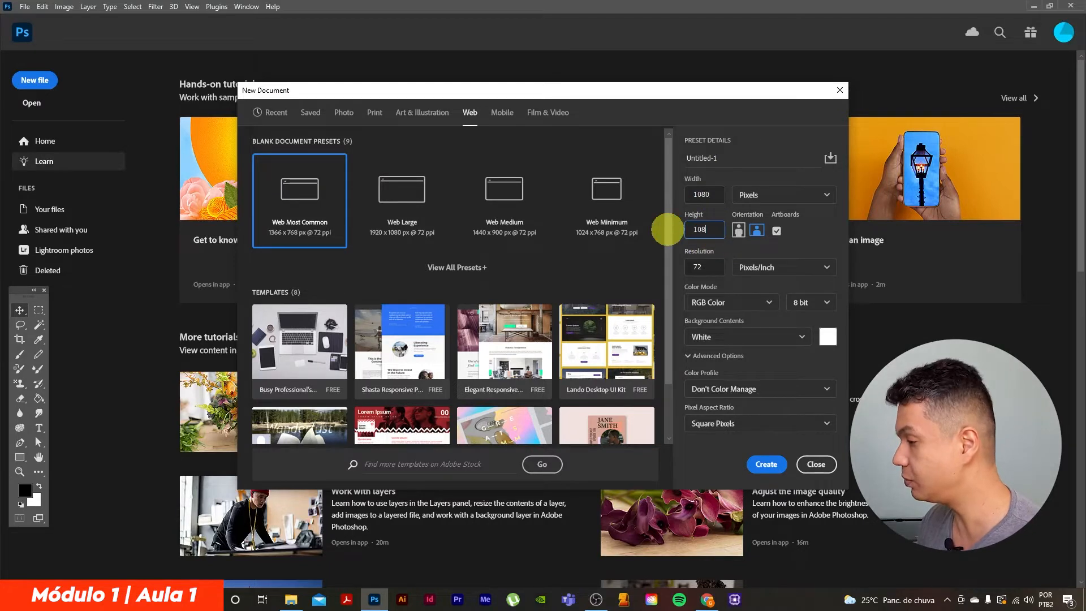
pyautogui.write('1080')
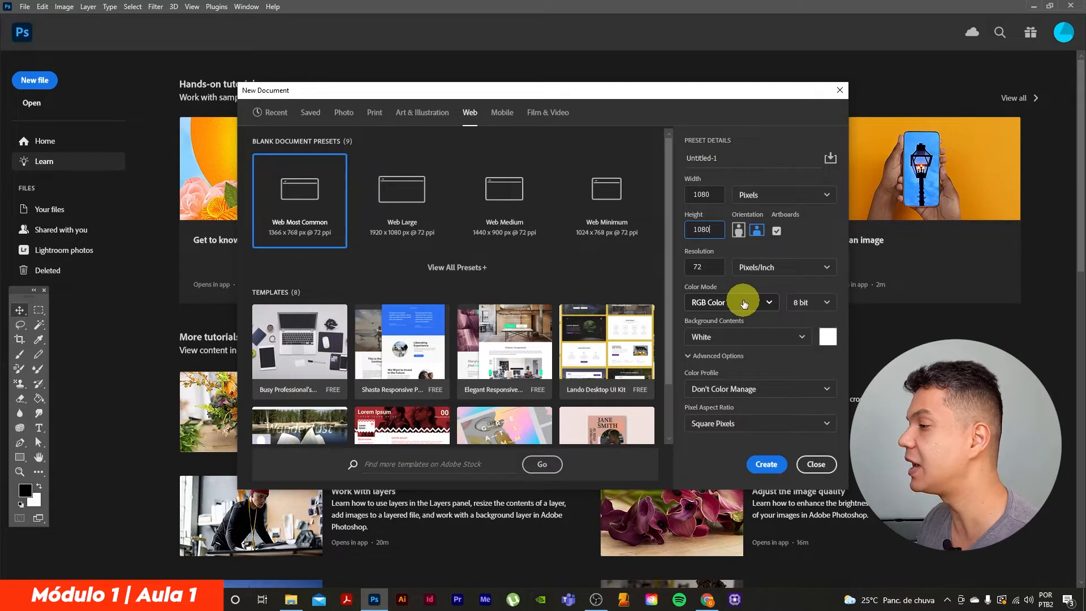
# Set the background contents to Transparent and create the document
pyautogui.click(689, 324)
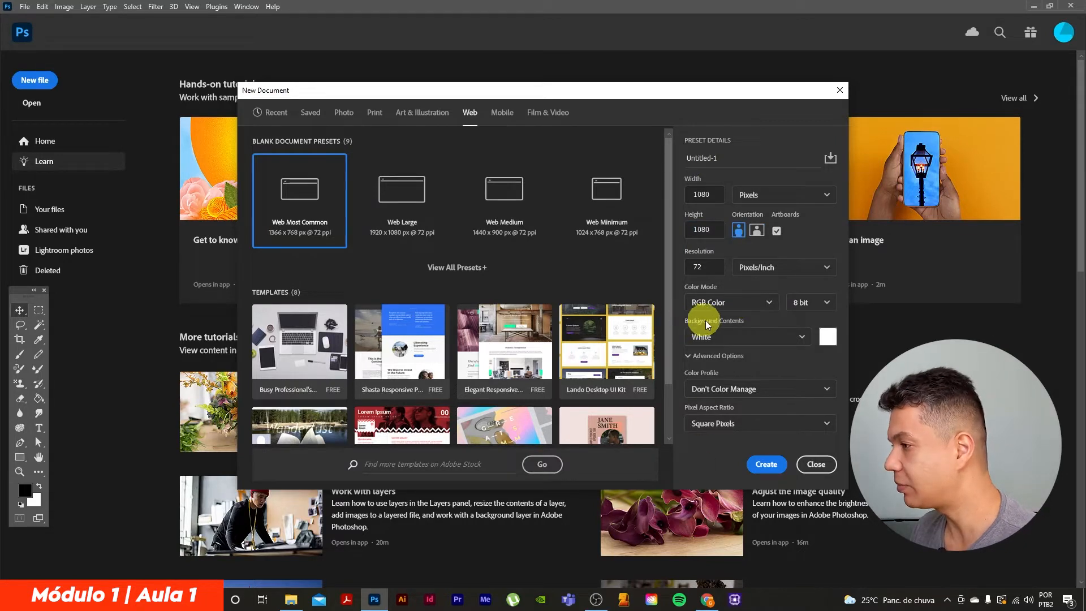
pyautogui.click(802, 336)
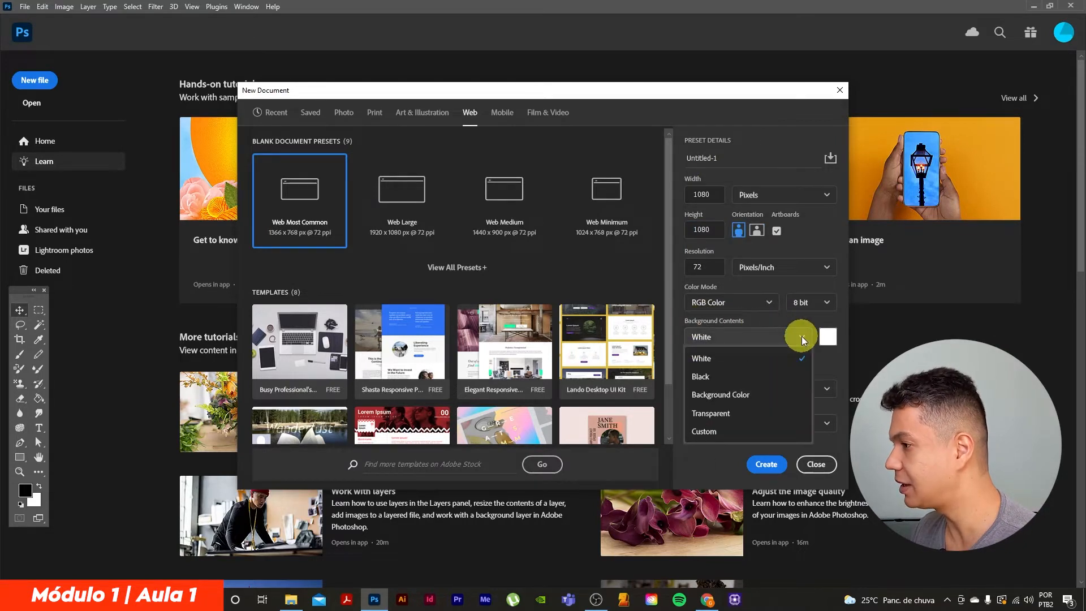
pyautogui.click(714, 416)
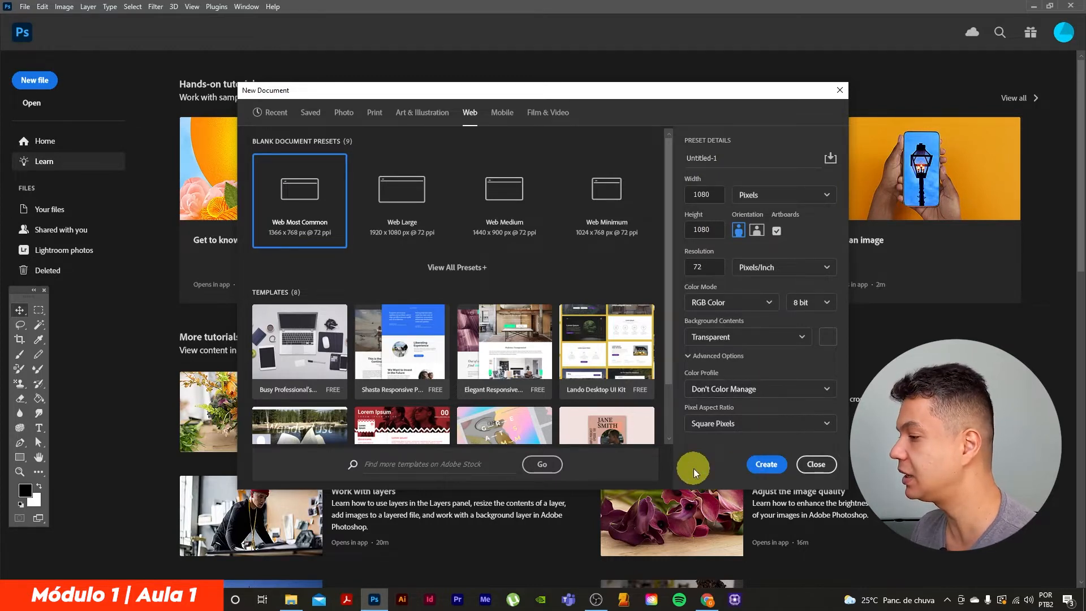
pyautogui.click(766, 464)
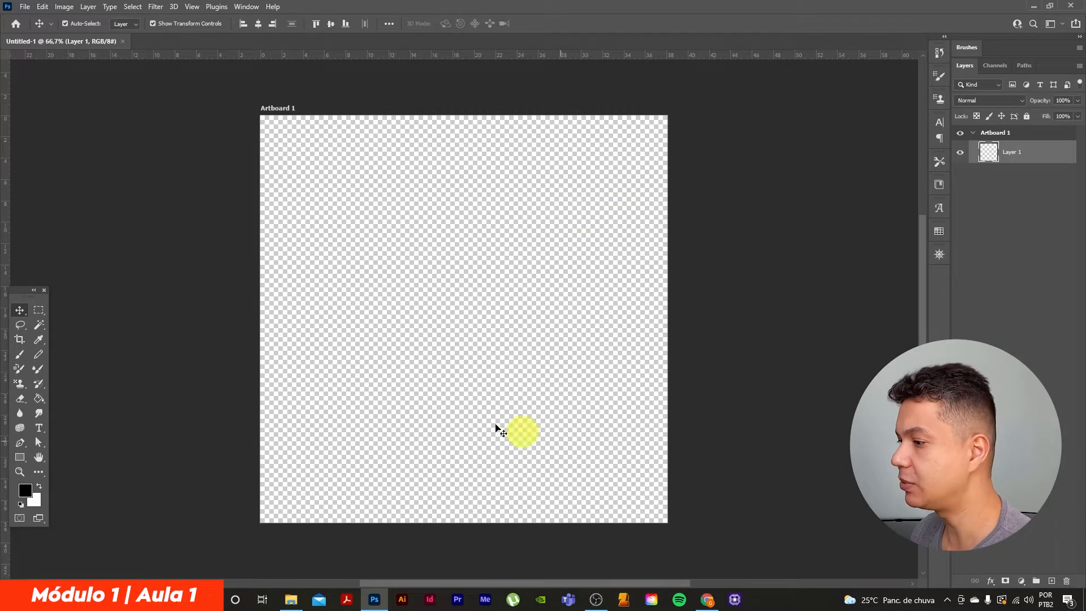
# Try the Motion workspace and the Photography workspace
pyautogui.click(250, 9)
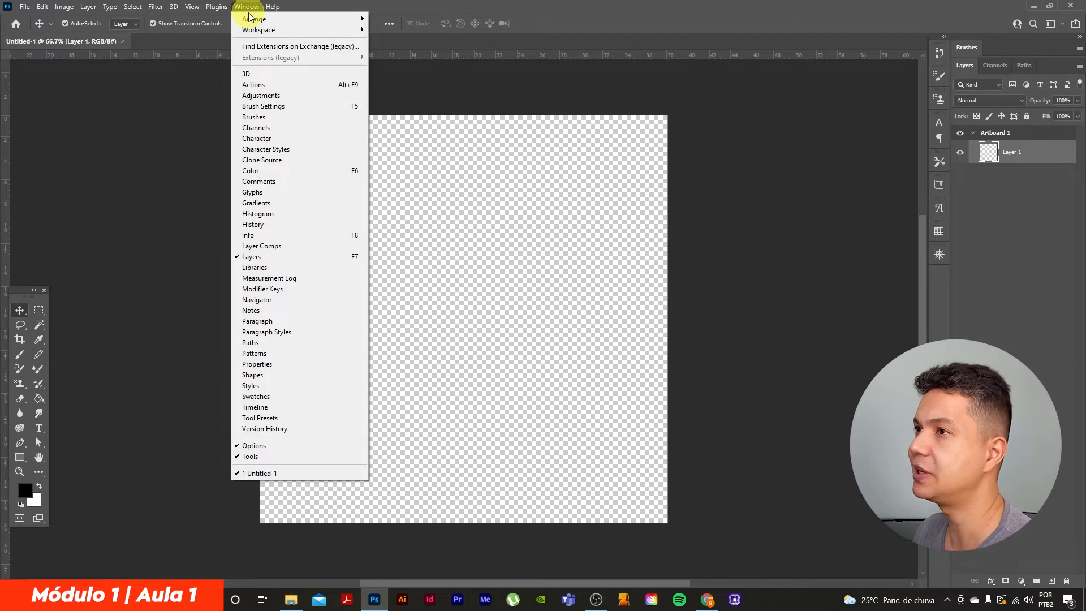
pyautogui.moveTo(260, 30)
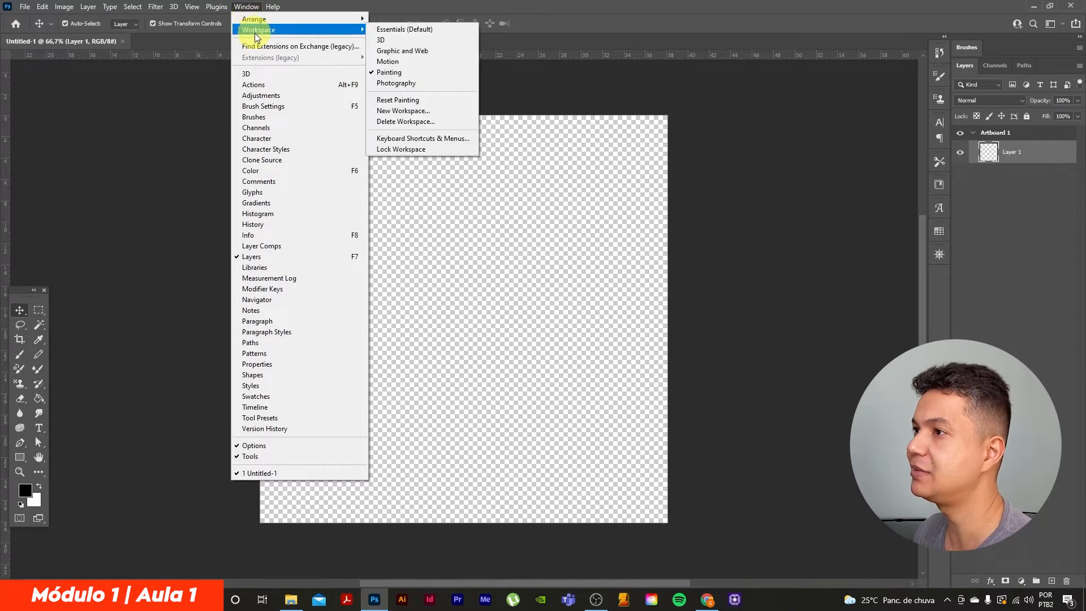
pyautogui.click(388, 61)
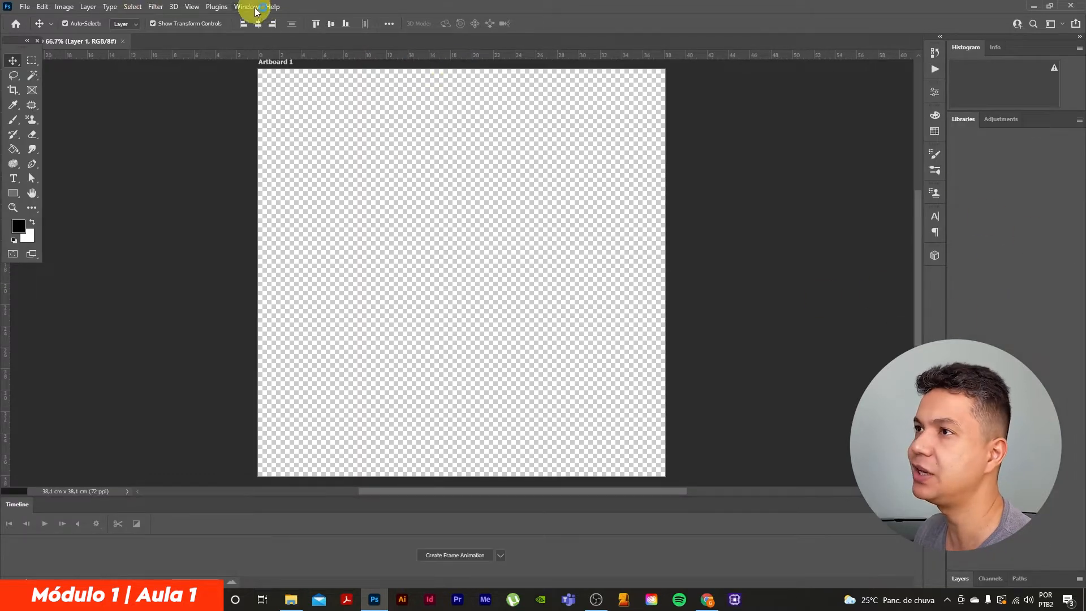
pyautogui.click(247, 7)
pyautogui.moveTo(262, 37)
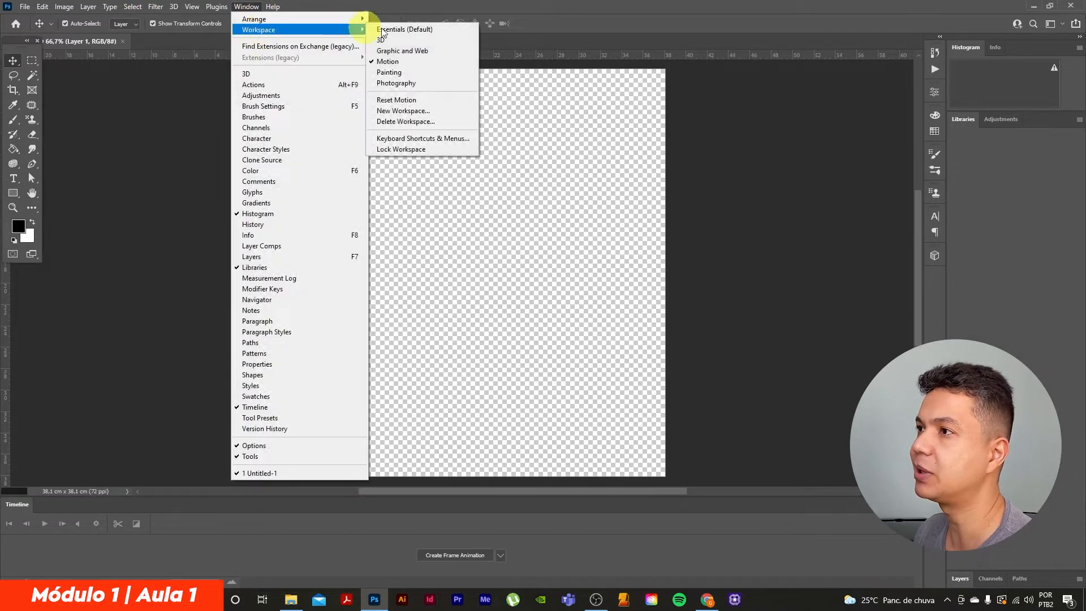
pyautogui.click(403, 80)
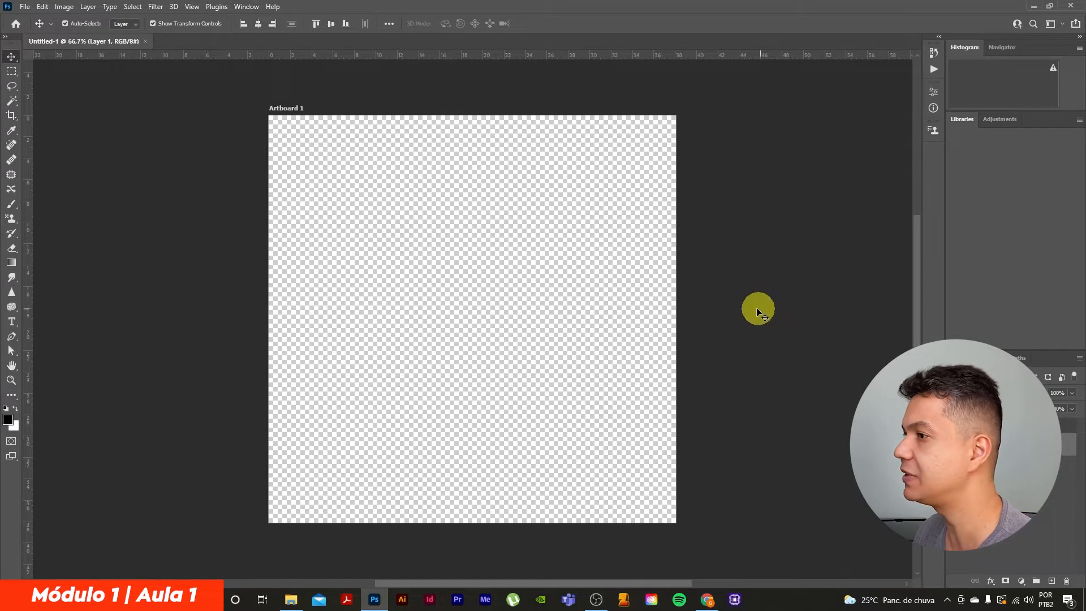
# Switch the workspace back to Painting
pyautogui.click(246, 6)
pyautogui.moveTo(294, 30)
pyautogui.click(383, 73)
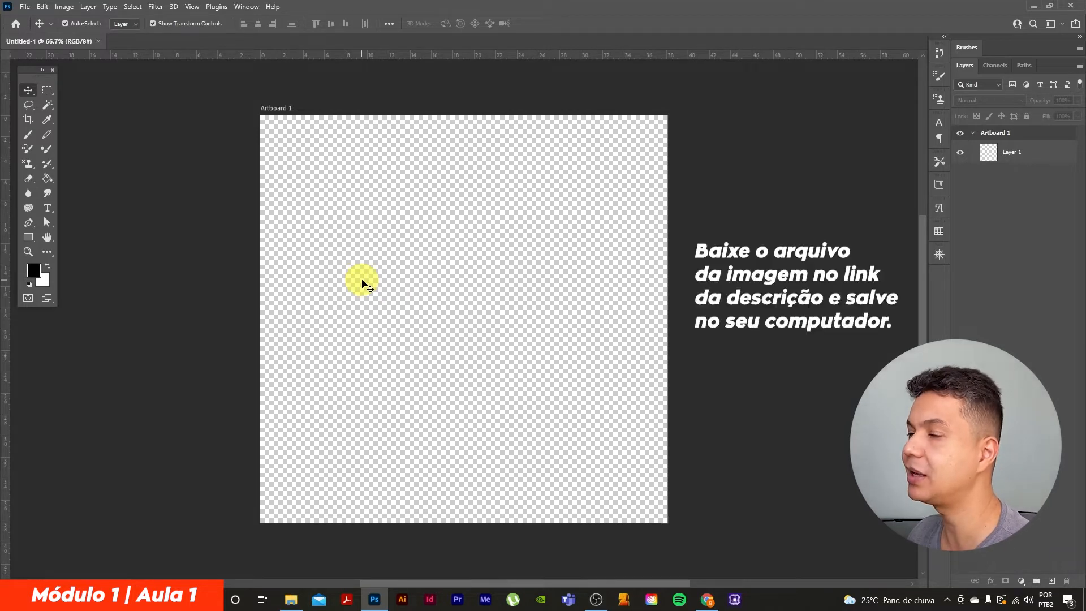
# Place the green apple image from the computer's Aula 1 folder into the artboard as an embedded object
pyautogui.click(25, 6)
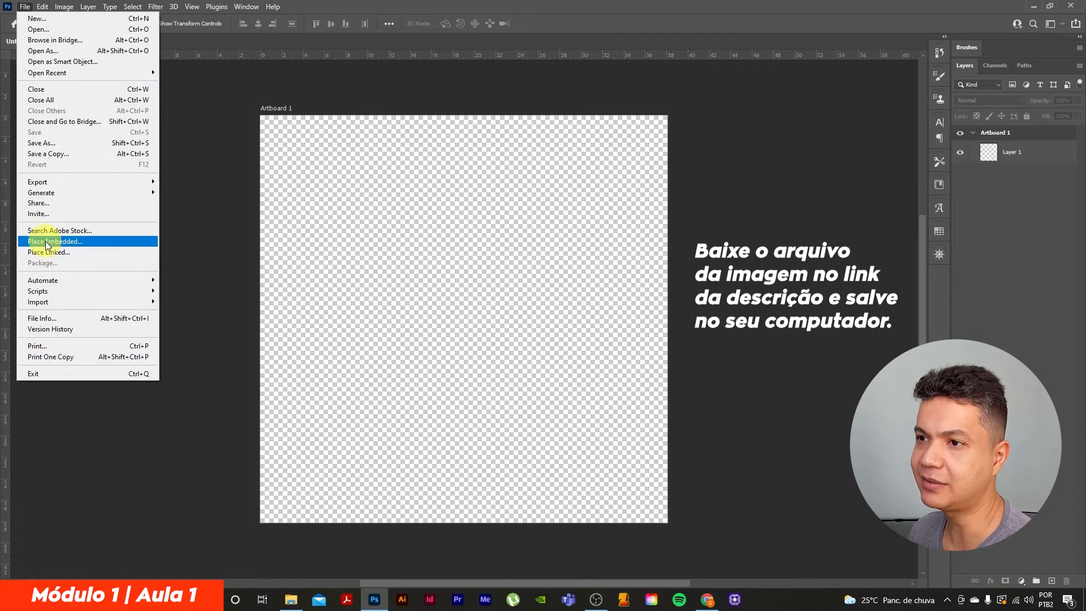
pyautogui.click(67, 243)
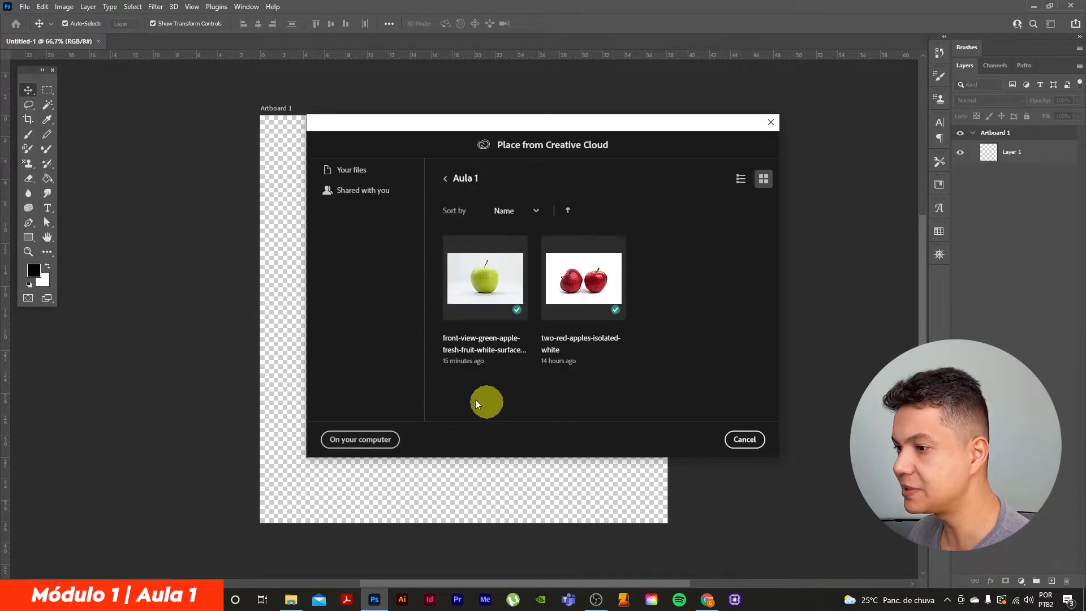
pyautogui.click(356, 443)
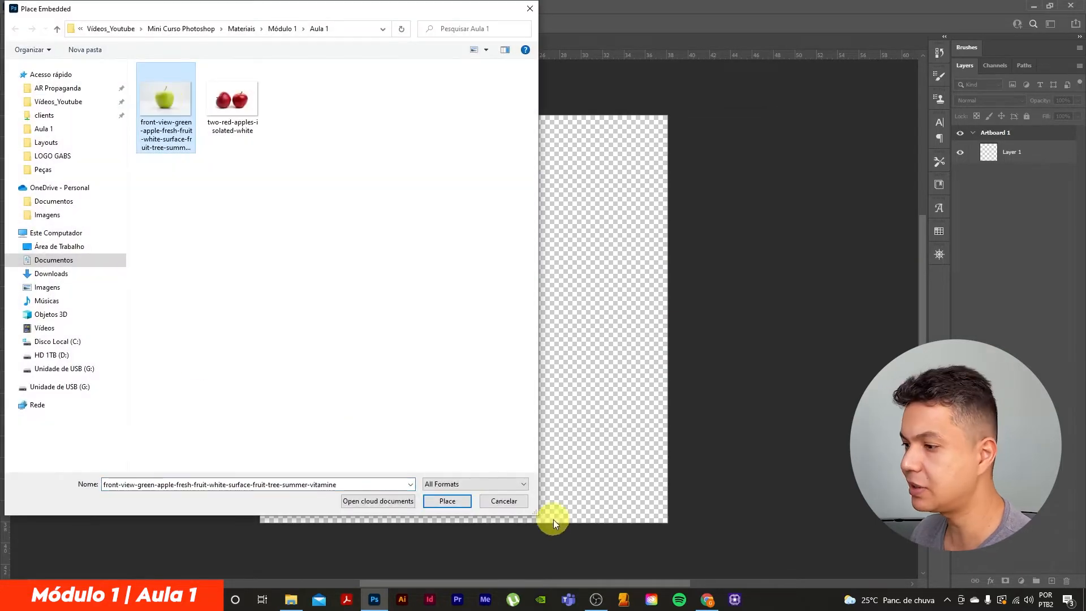
pyautogui.click(451, 501)
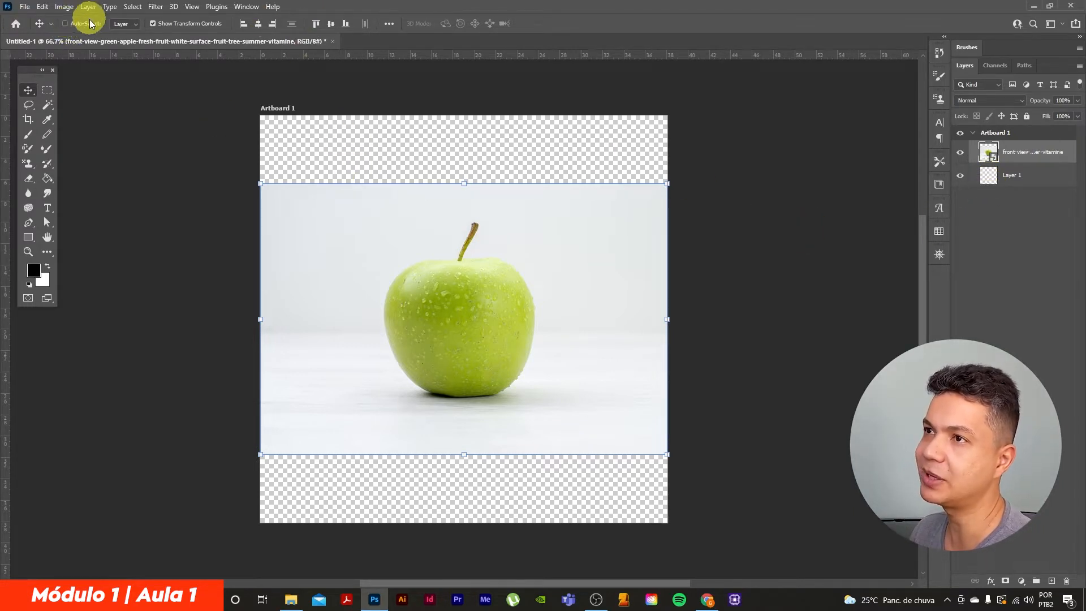
# Toggle the transform controls off and on, then try moving the apple image with the Move tool and undo it
pyautogui.click(152, 23)
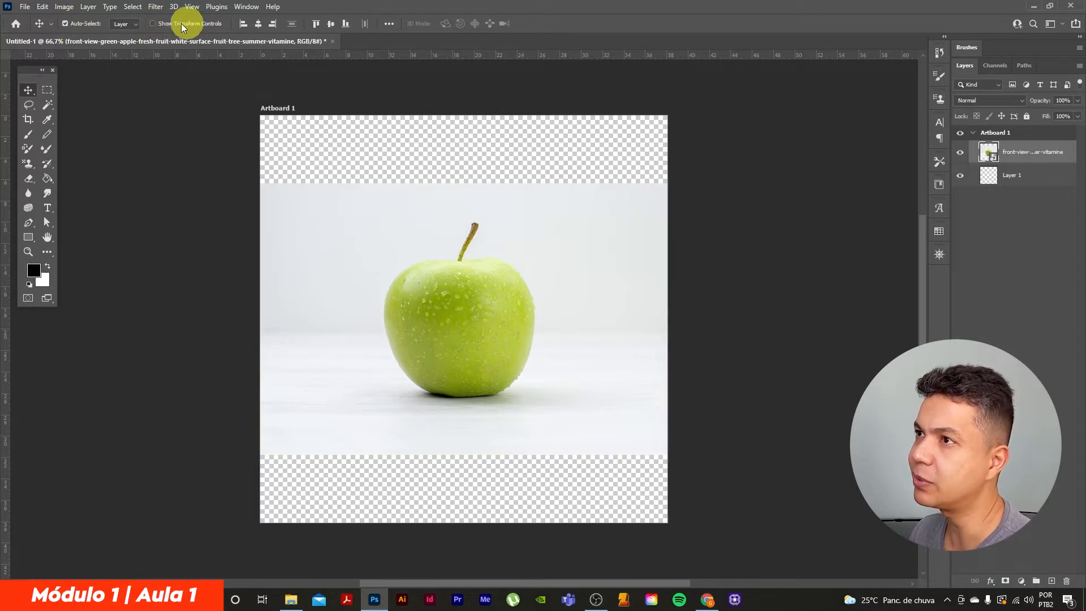
pyautogui.click(152, 24)
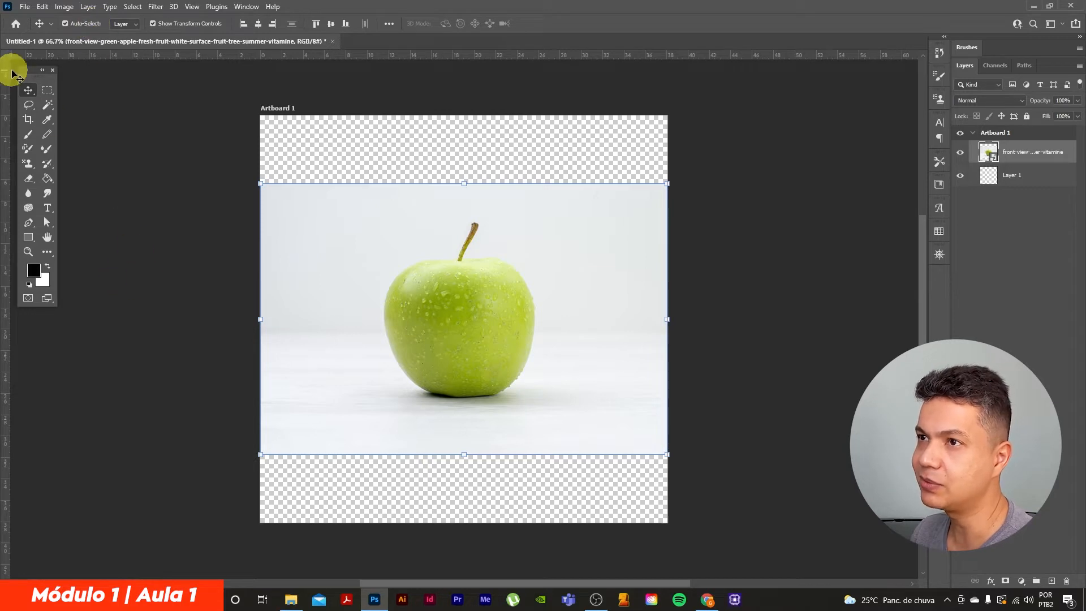
pyautogui.rightClick(28, 92)
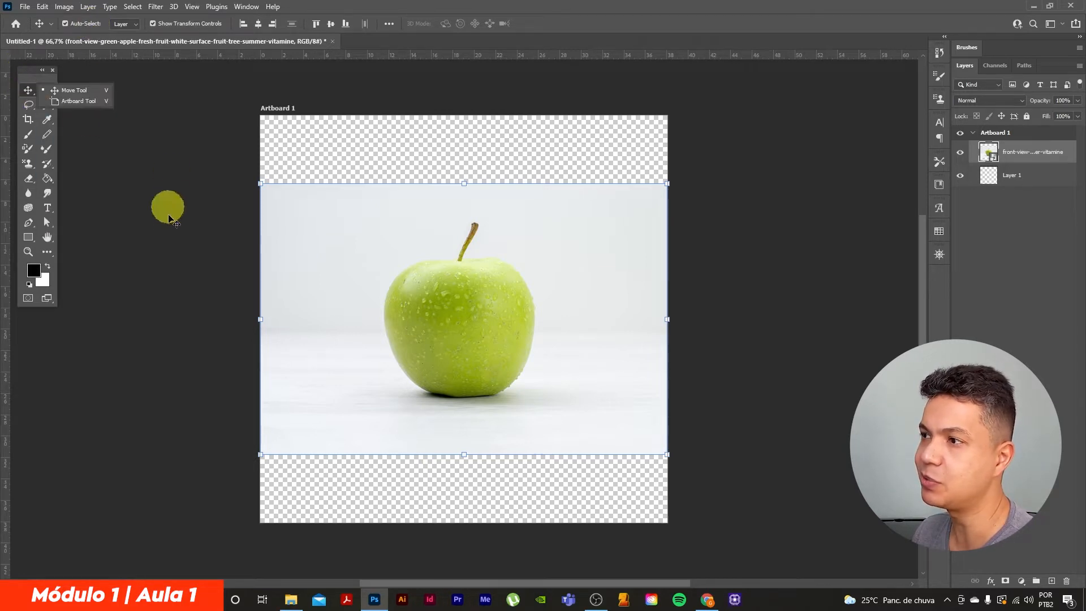
pyautogui.moveTo(394, 219); pyautogui.dragTo(597, 206)
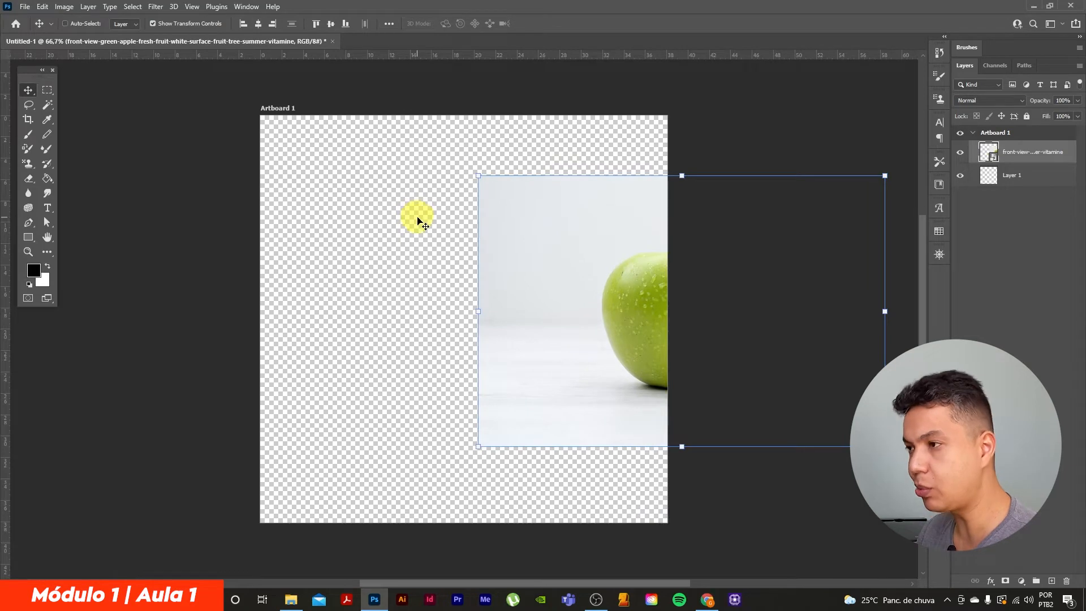
pyautogui.hotkey('ctrl', 'z')
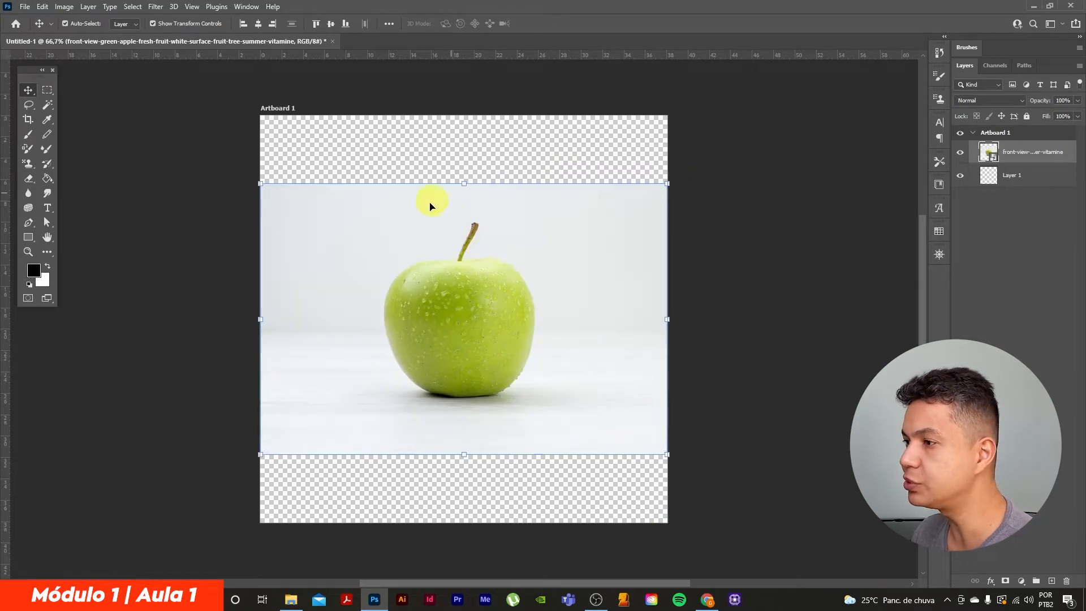
# Scale the apple image up to about 15.8% with Free Transform and reposition it on the artboard
pyautogui.hotkey('ctrl', 't')
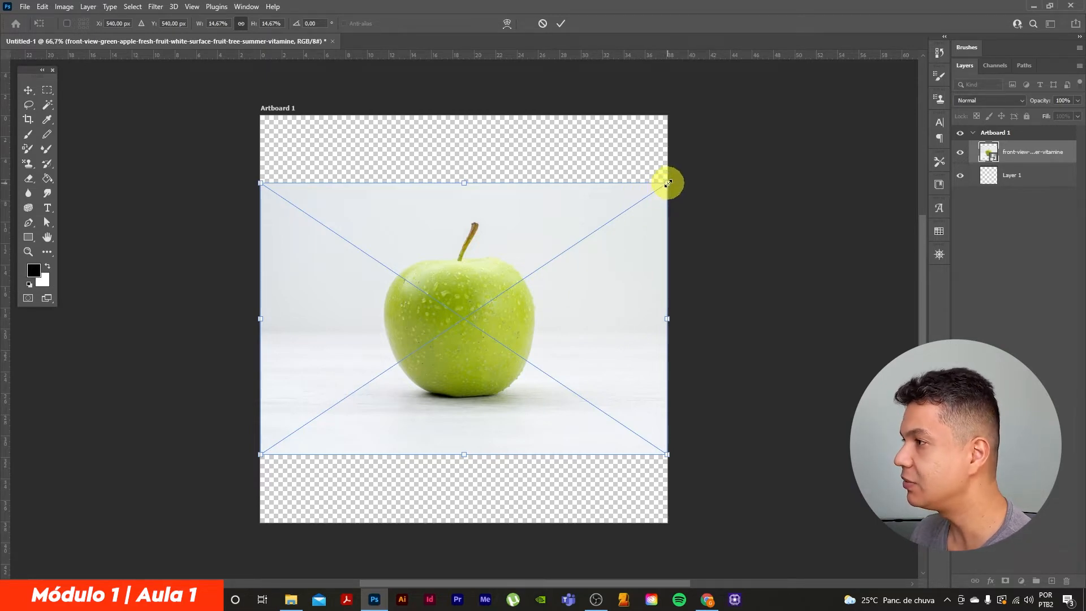
pyautogui.moveTo(668, 183)
pyautogui.mouseDown()
pyautogui.moveTo(826, 175)
pyautogui.moveTo(688, 273)
pyautogui.moveTo(852, 241)
pyautogui.moveTo(732, 322)
pyautogui.moveTo(766, 310)
pyautogui.moveTo(677, 184)
pyautogui.moveTo(687, 177)
pyautogui.mouseUp()
pyautogui.moveTo(521, 293); pyautogui.dragTo(514, 304)
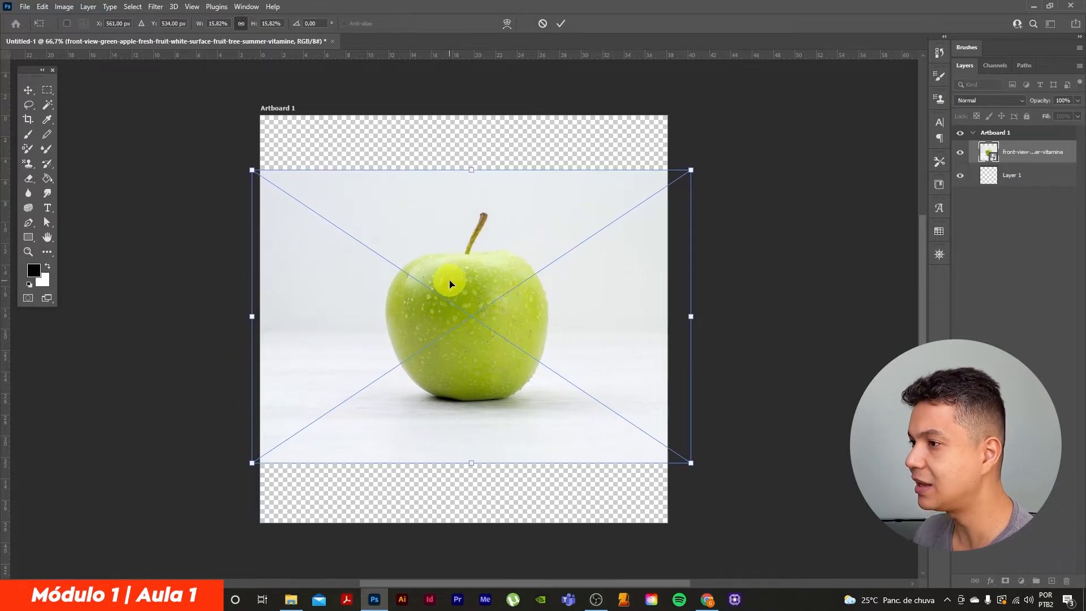
pyautogui.click(29, 91)
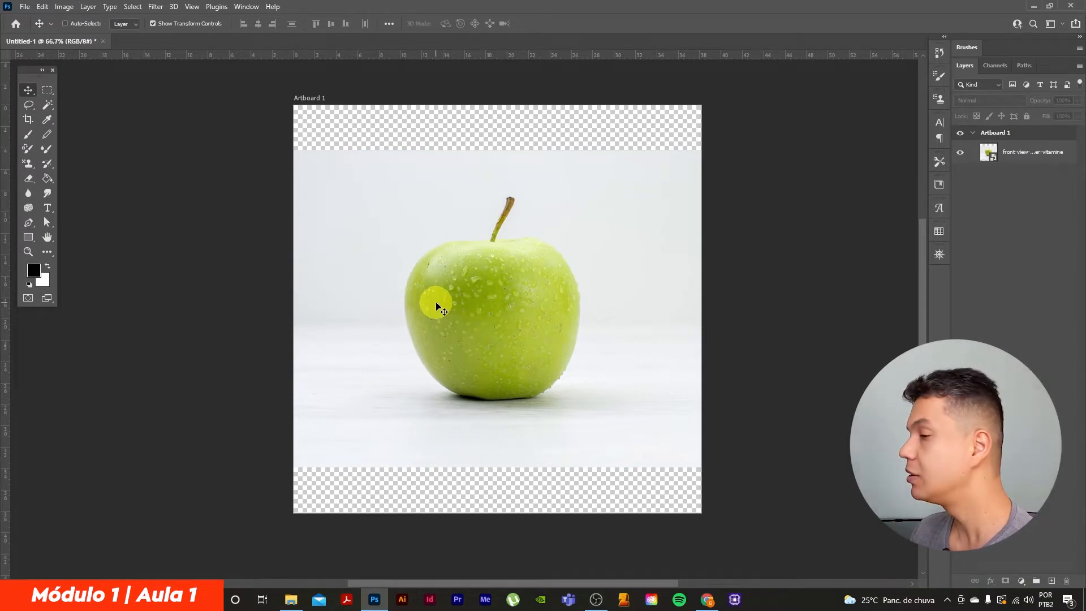
# Zoom in on the apple to about 84% and select the apple image with the Move tool
pyautogui.hotkey('ctrl', '+')
pyautogui.hotkey('ctrl', '-')
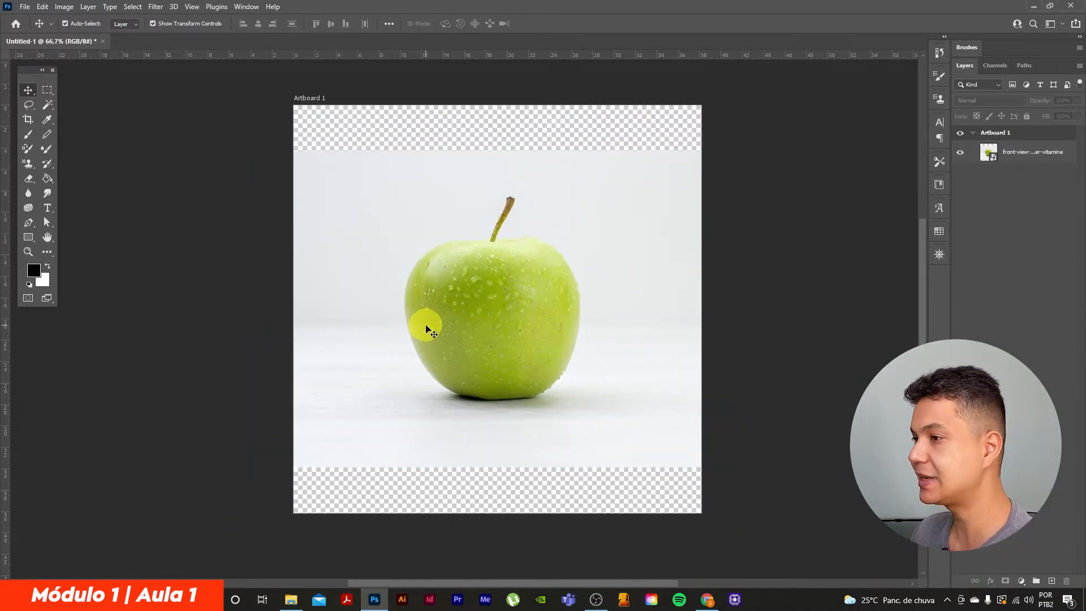
pyautogui.press('z')
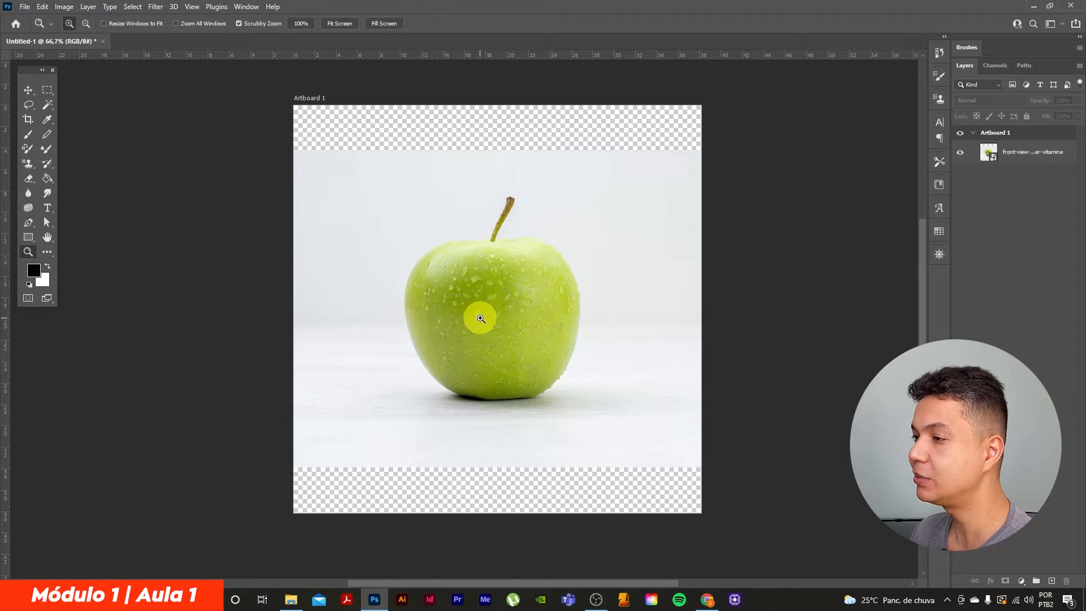
pyautogui.moveTo(480, 320)
pyautogui.mouseDown()
pyautogui.moveTo(511, 313)
pyautogui.moveTo(496, 324)
pyautogui.mouseUp()
pyautogui.press('v')
pyautogui.moveTo(494, 281)
pyautogui.mouseDown()
pyautogui.moveTo(478, 286)
pyautogui.moveTo(502, 281)
pyautogui.mouseUp()
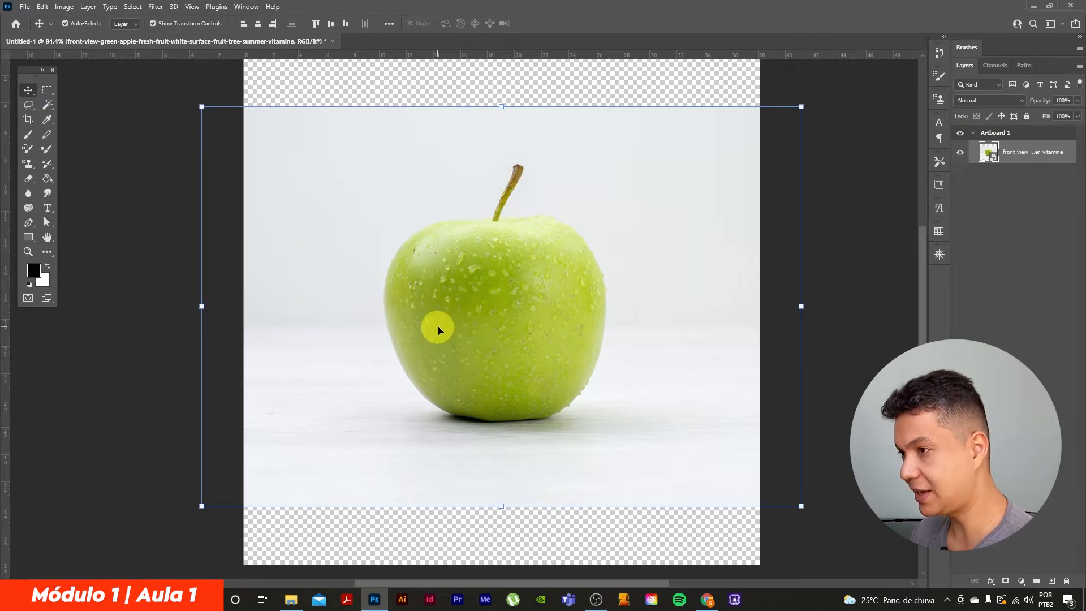
# Try switching to the Brush tool and back to the Move tool, then shift the apple image and undo the move
pyautogui.press('b')
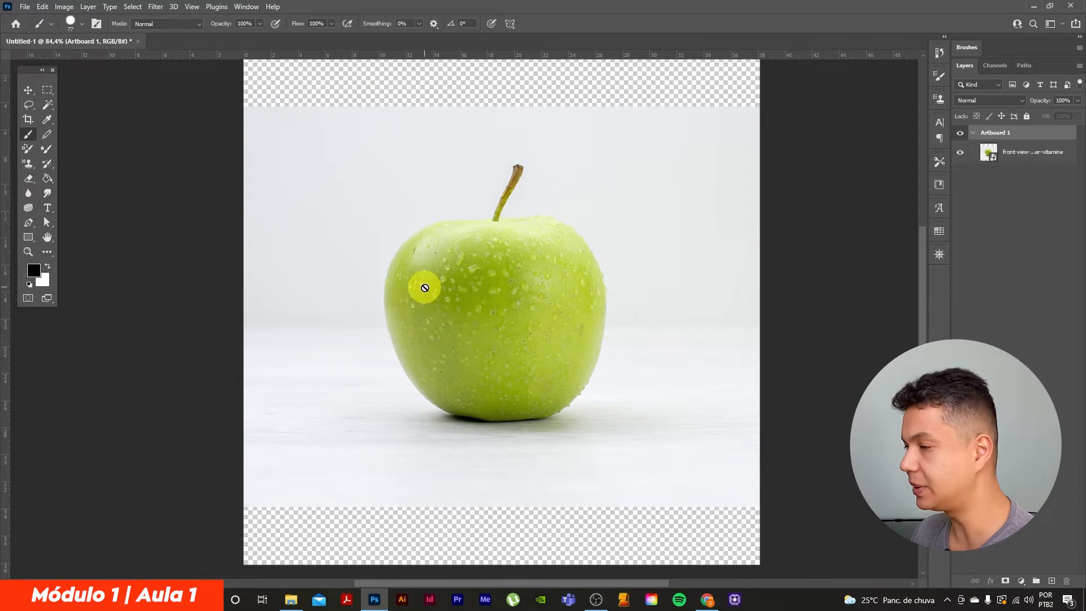
pyautogui.press('v')
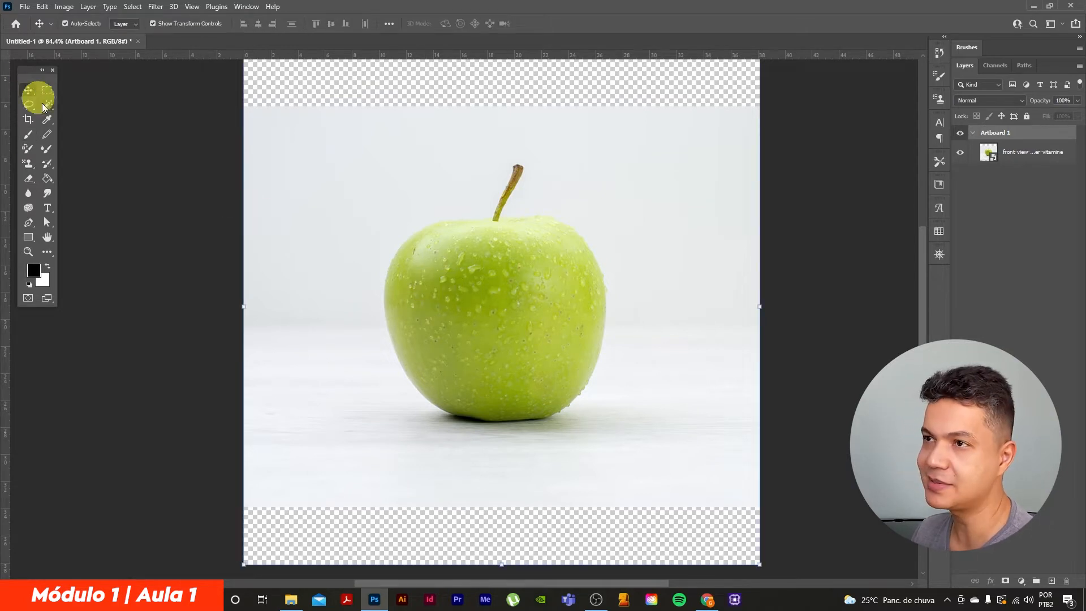
pyautogui.moveTo(520, 296); pyautogui.dragTo(511, 304)
pyautogui.hotkey('ctrl', 'z')
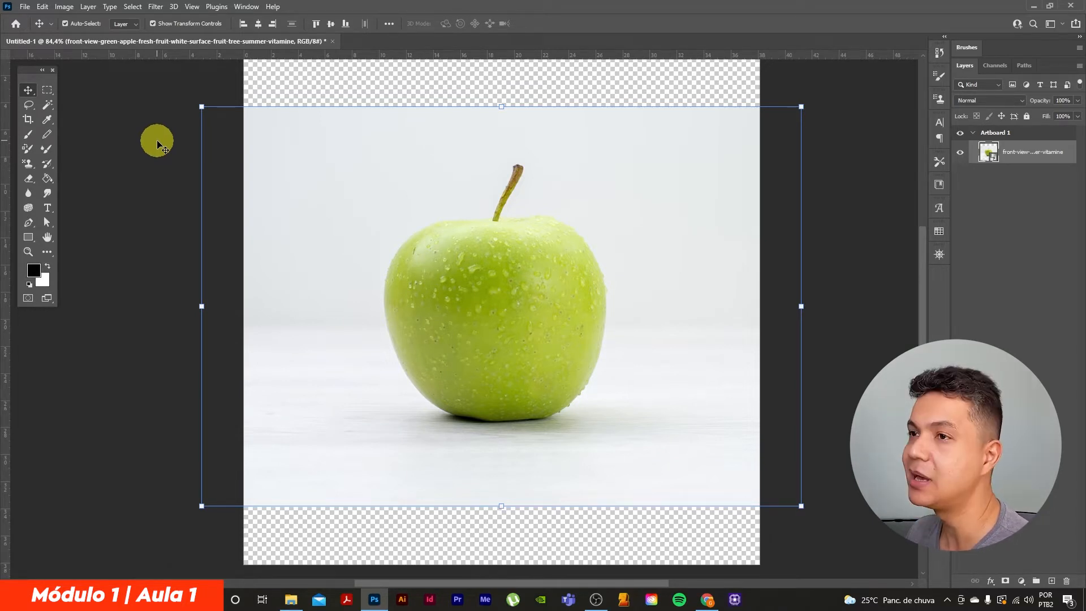
# Try out the Magic Wand, Quick Selection and Type tools, returning to the Quick Selection tool
pyautogui.click(44, 104)
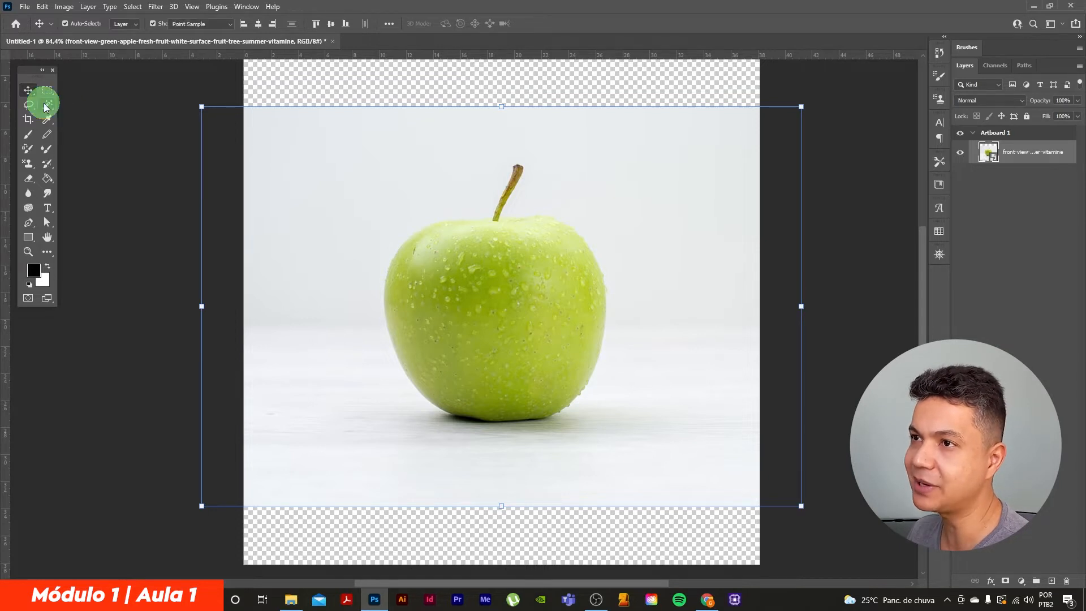
pyautogui.click(103, 128)
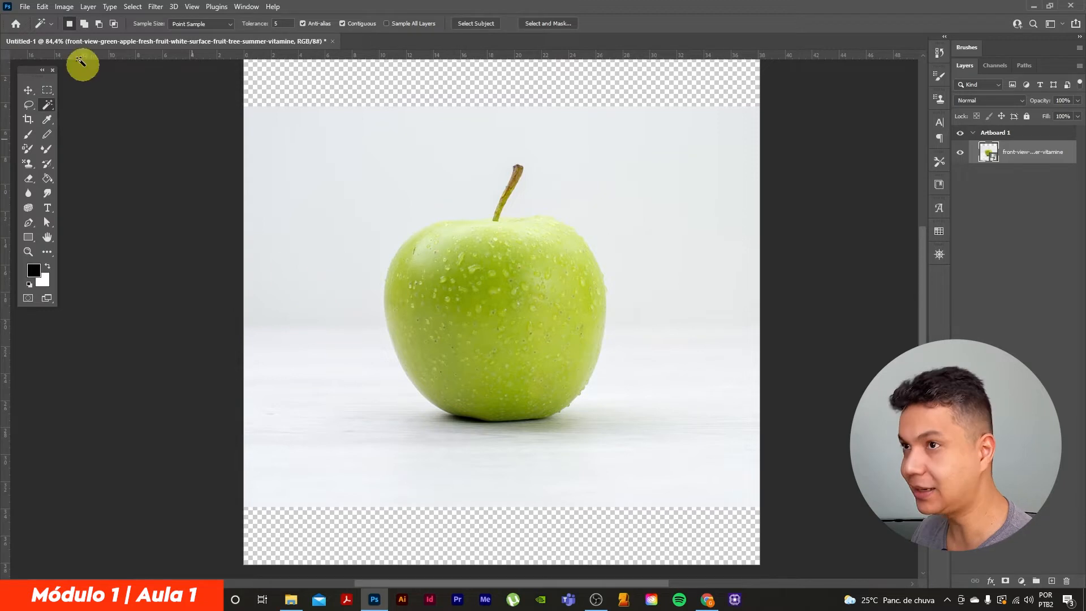
pyautogui.click(47, 105)
pyautogui.moveTo(47, 105)
pyautogui.mouseDown()
pyautogui.moveTo(120, 106)
pyautogui.moveTo(115, 117)
pyautogui.moveTo(146, 106)
pyautogui.mouseUp()
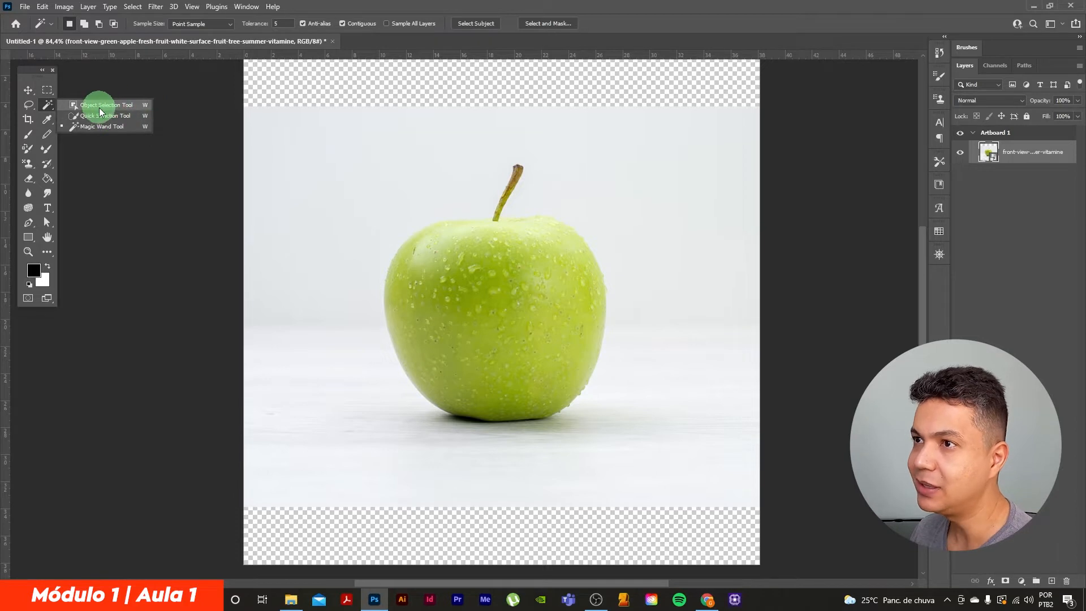
pyautogui.moveTo(100, 107); pyautogui.dragTo(103, 117)
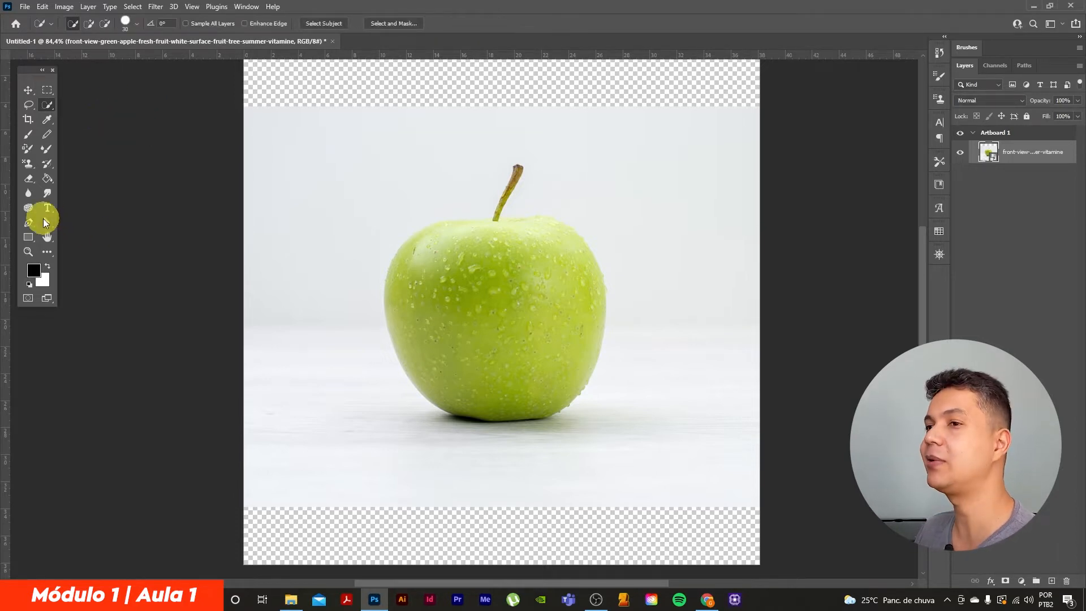
pyautogui.click(49, 206)
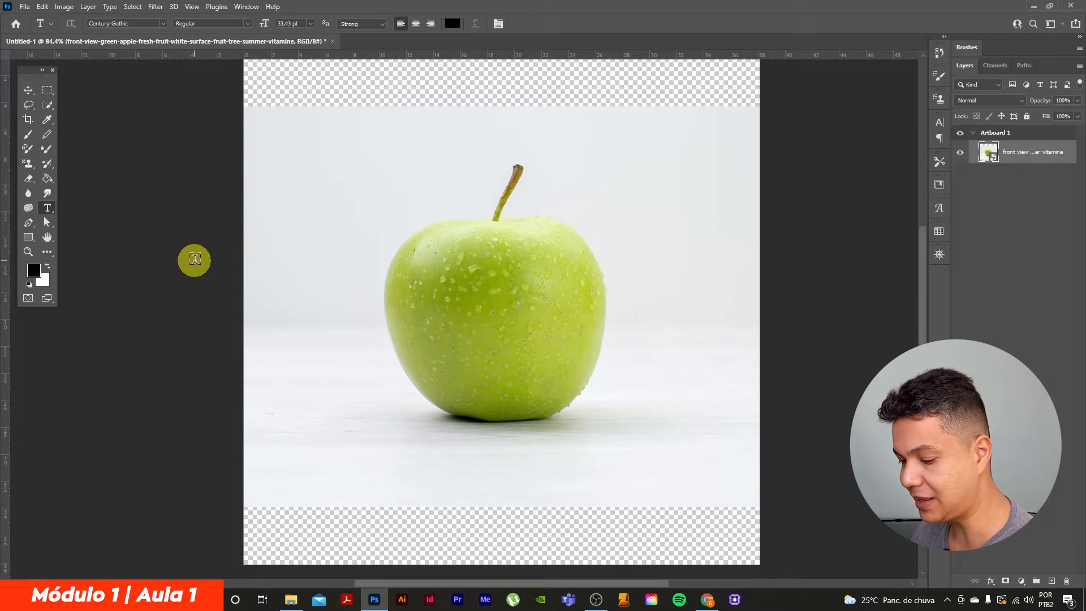
pyautogui.press('w')
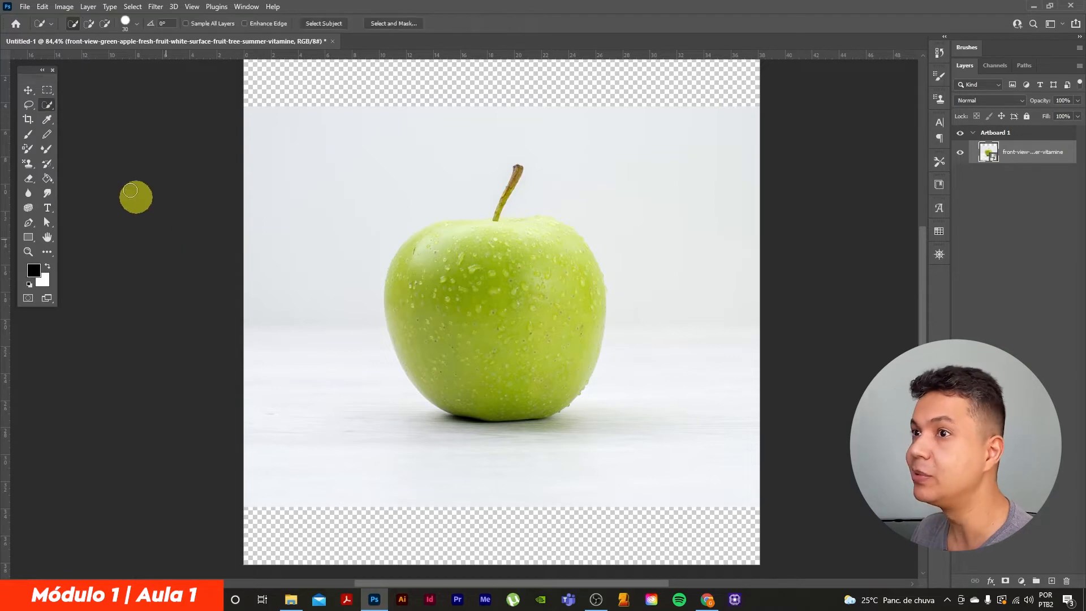
# Select the light wall area behind the apple with the Magic Wand tool, including the strip along the image's left edge
pyautogui.click(46, 106)
pyautogui.moveTo(48, 109)
pyautogui.mouseDown()
pyautogui.moveTo(142, 111)
pyautogui.moveTo(81, 114)
pyautogui.moveTo(111, 129)
pyautogui.mouseUp()
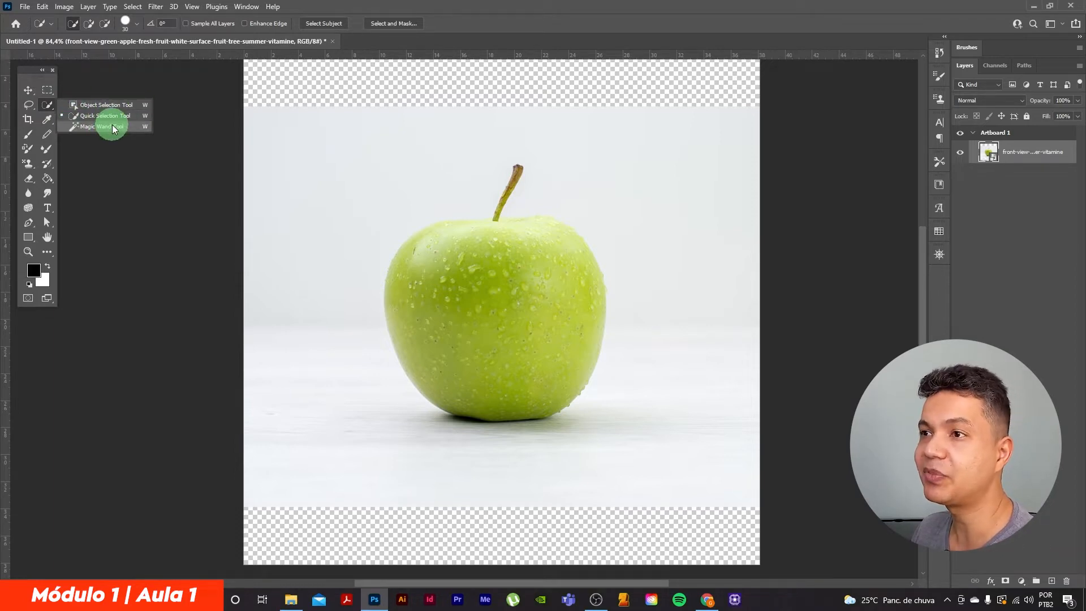
pyautogui.moveTo(113, 128)
pyautogui.mouseDown()
pyautogui.moveTo(42, 102)
pyautogui.moveTo(111, 117)
pyautogui.mouseUp()
pyautogui.click(47, 107)
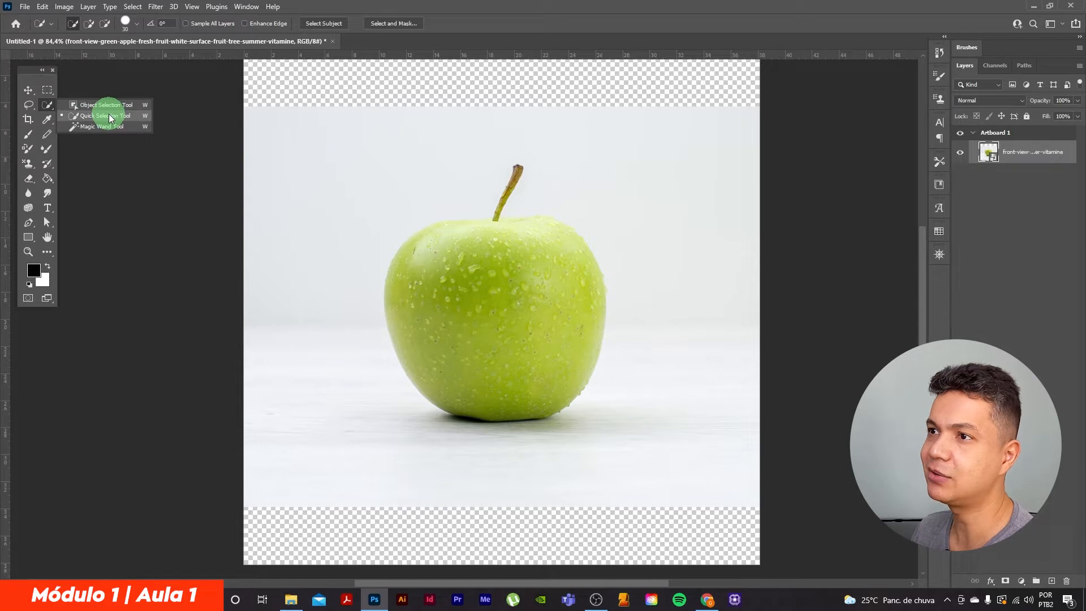
pyautogui.moveTo(109, 118); pyautogui.dragTo(101, 125)
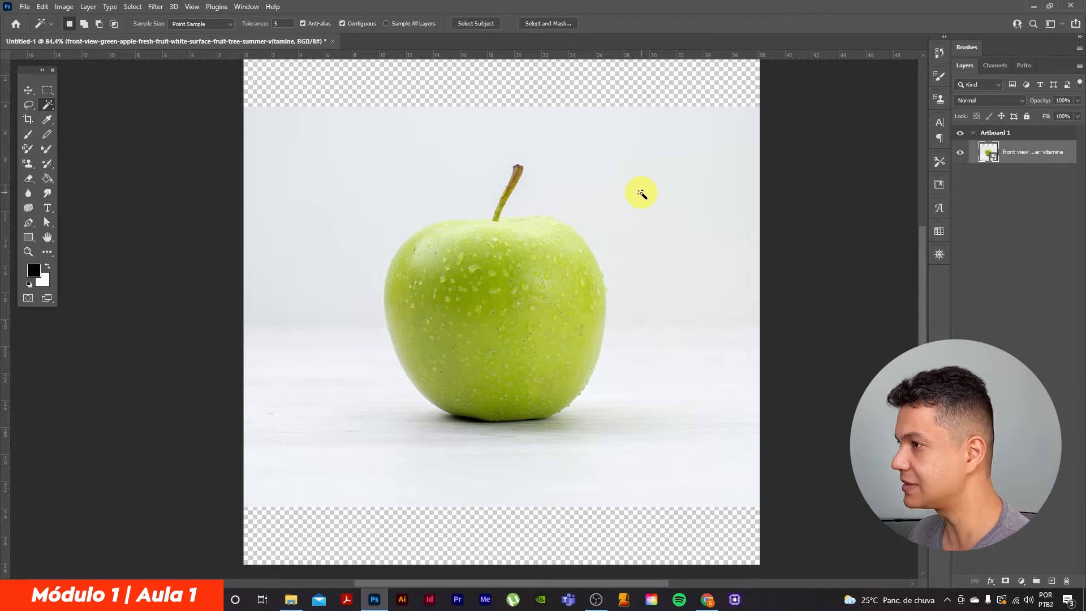
pyautogui.click(412, 188)
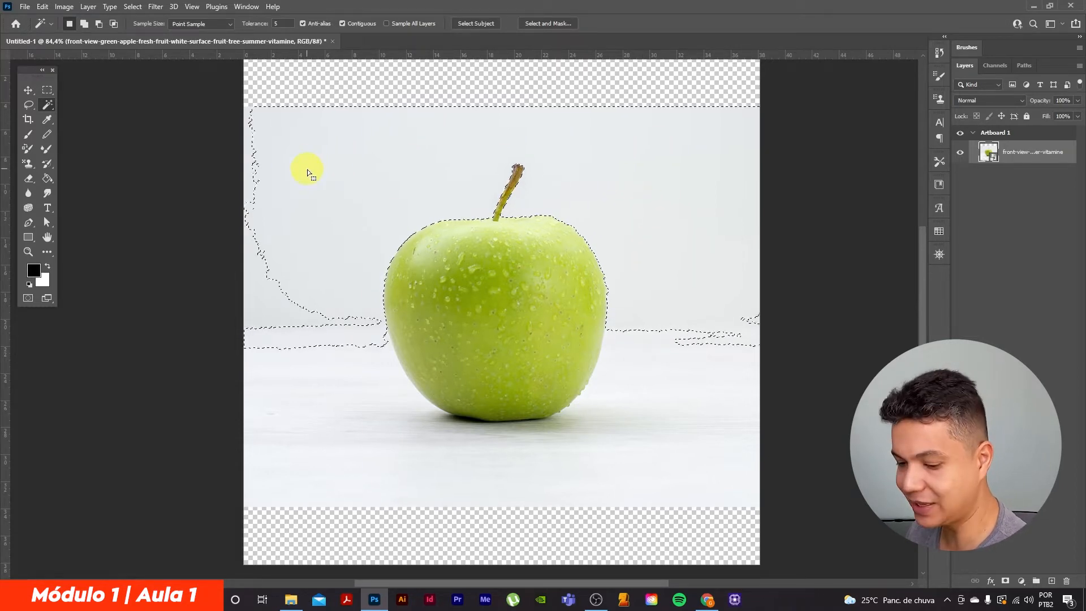
pyautogui.keyDown('shift'); pyautogui.click(250, 182); pyautogui.keyUp('shift')
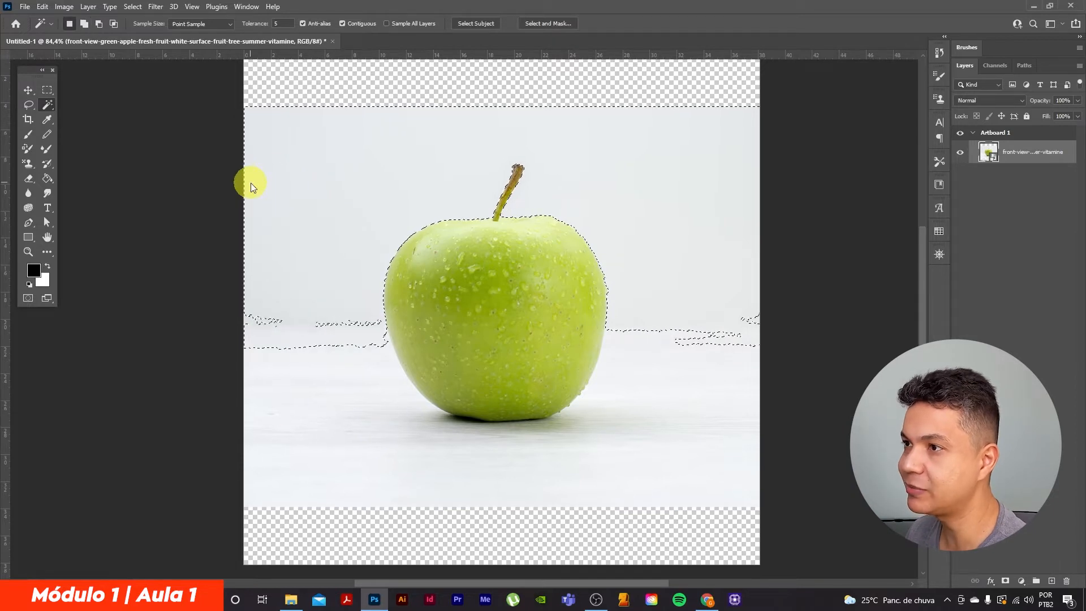
# Add the white table surface around the apple and the leftover patch on the horizon to the Magic Wand selection
pyautogui.keyDown('shift'); pyautogui.click(301, 432); pyautogui.keyUp('shift')
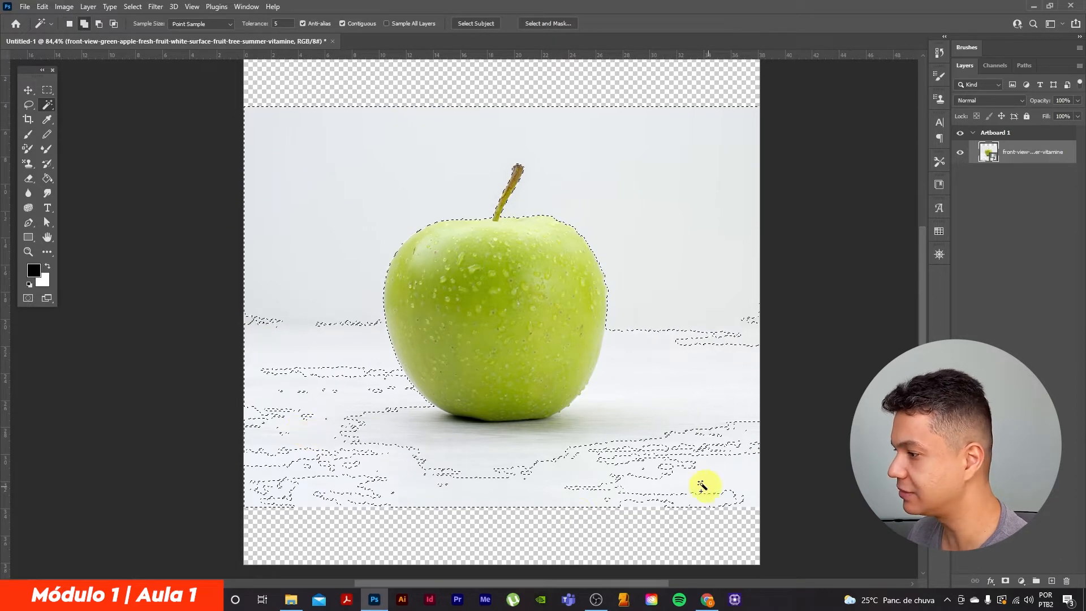
pyautogui.keyDown('shift'); pyautogui.click(676, 381); pyautogui.keyUp('shift')
pyautogui.keyDown('shift'); pyautogui.click(605, 422); pyautogui.keyUp('shift')
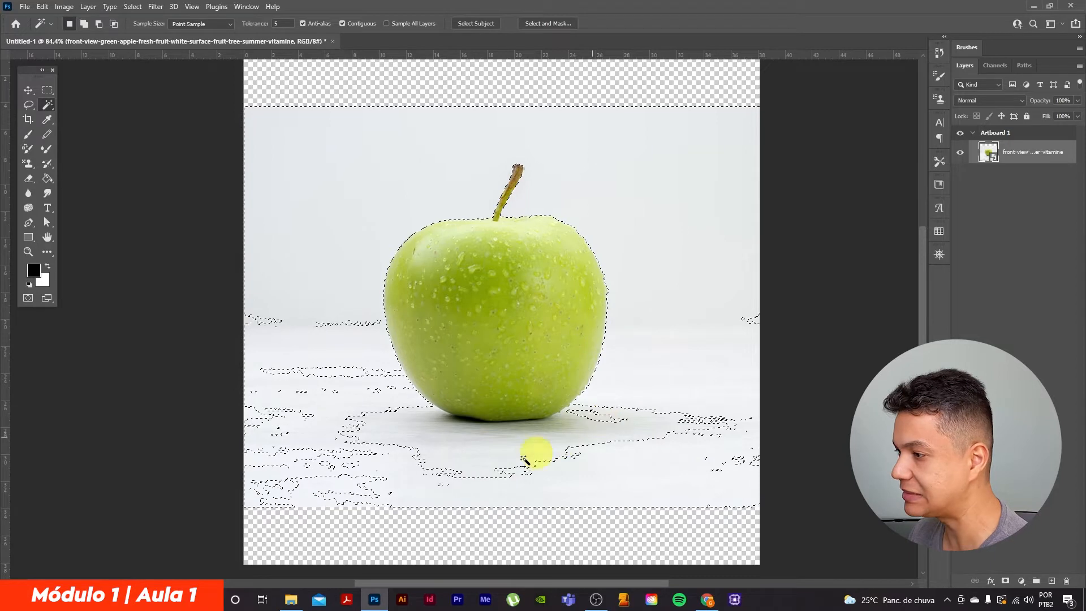
pyautogui.keyDown('shift'); pyautogui.click(429, 465); pyautogui.keyUp('shift')
pyautogui.keyDown('shift'); pyautogui.click(294, 473); pyautogui.keyUp('shift')
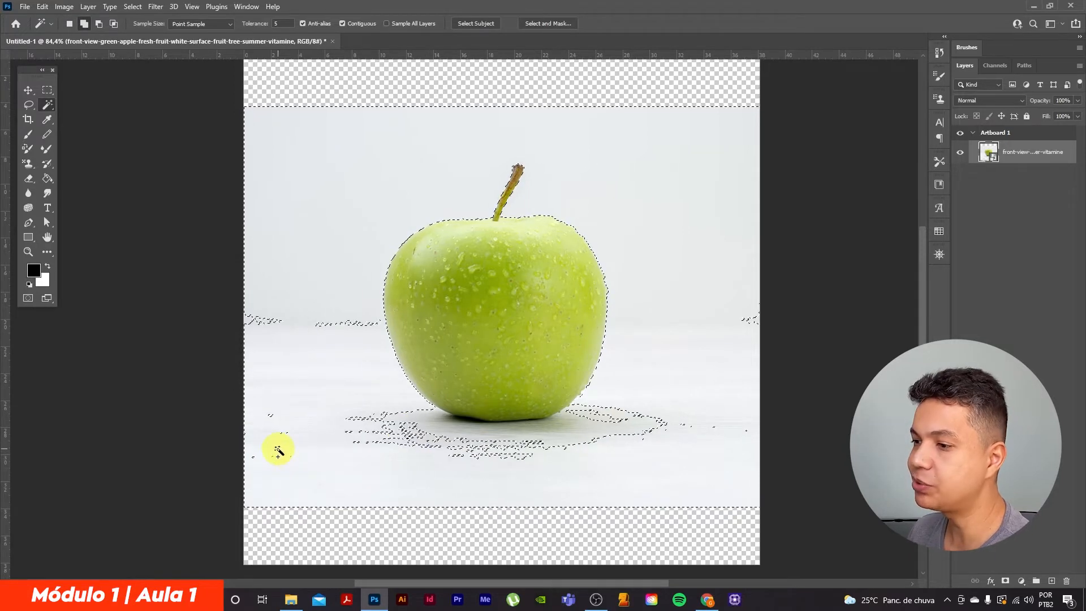
pyautogui.keyDown('shift'); pyautogui.click(262, 321); pyautogui.keyUp('shift')
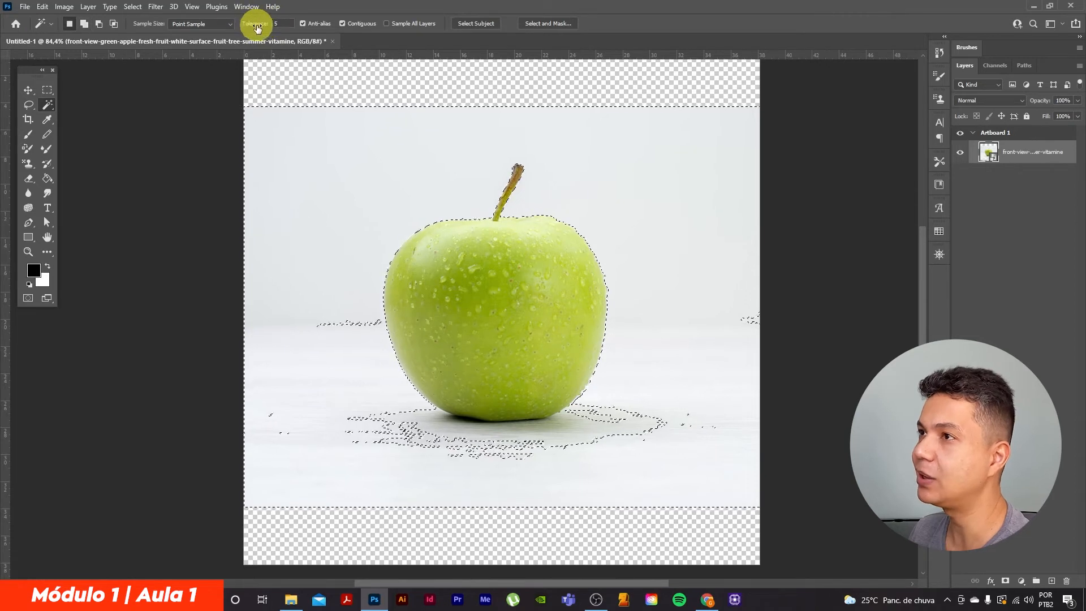
# Set the Magic Wand tolerance to 10 and add the shadow areas beneath the apple to the selection, undoing a stray pick on the apple
pyautogui.moveTo(291, 24); pyautogui.dragTo(321, 10)
pyautogui.keyDown('shift'); pyautogui.click(398, 437); pyautogui.keyUp('shift')
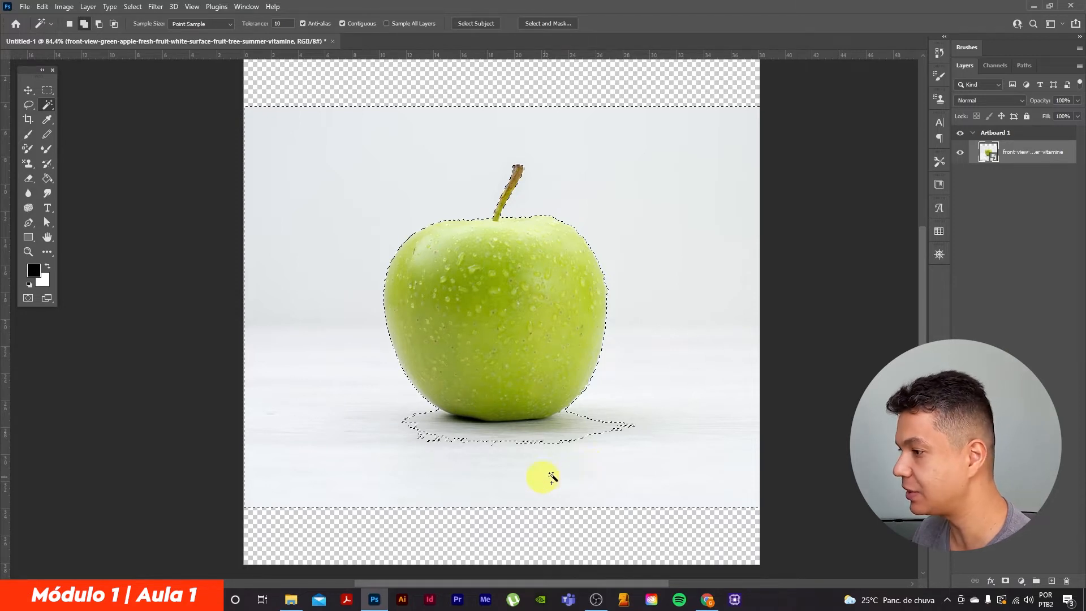
pyautogui.keyDown('alt'); pyautogui.click(596, 437); pyautogui.keyUp('alt')
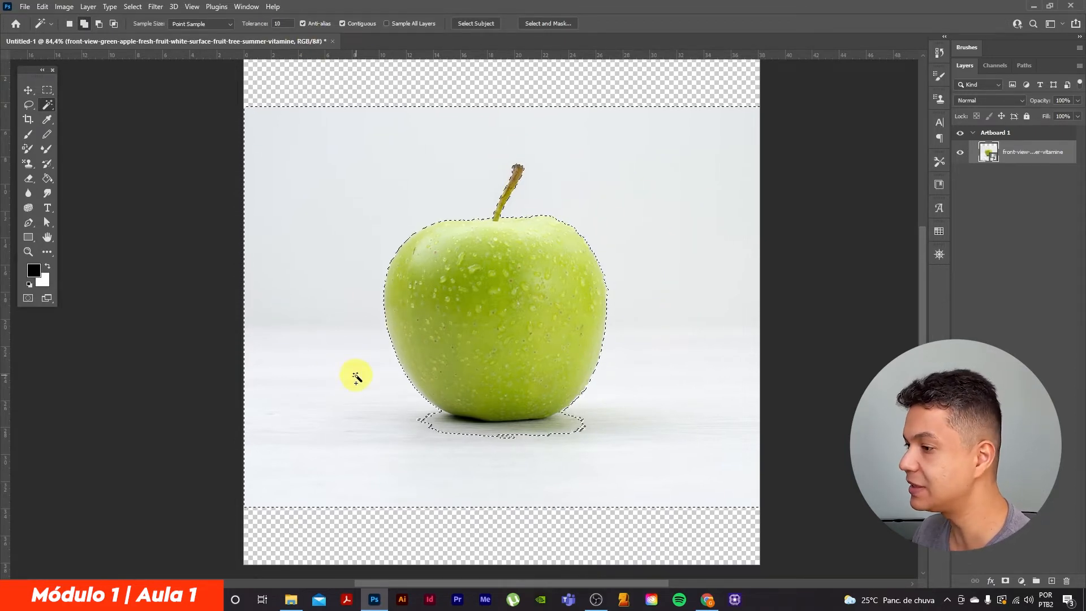
pyautogui.click(432, 420)
pyautogui.keyDown('shift'); pyautogui.click(569, 437); pyautogui.keyUp('shift')
pyautogui.keyDown('shift'); pyautogui.click(501, 435); pyautogui.keyUp('shift')
pyautogui.keyDown('shift'); pyautogui.click(575, 428); pyautogui.keyUp('shift')
pyautogui.keyDown('shift'); pyautogui.click(469, 327); pyautogui.keyUp('shift')
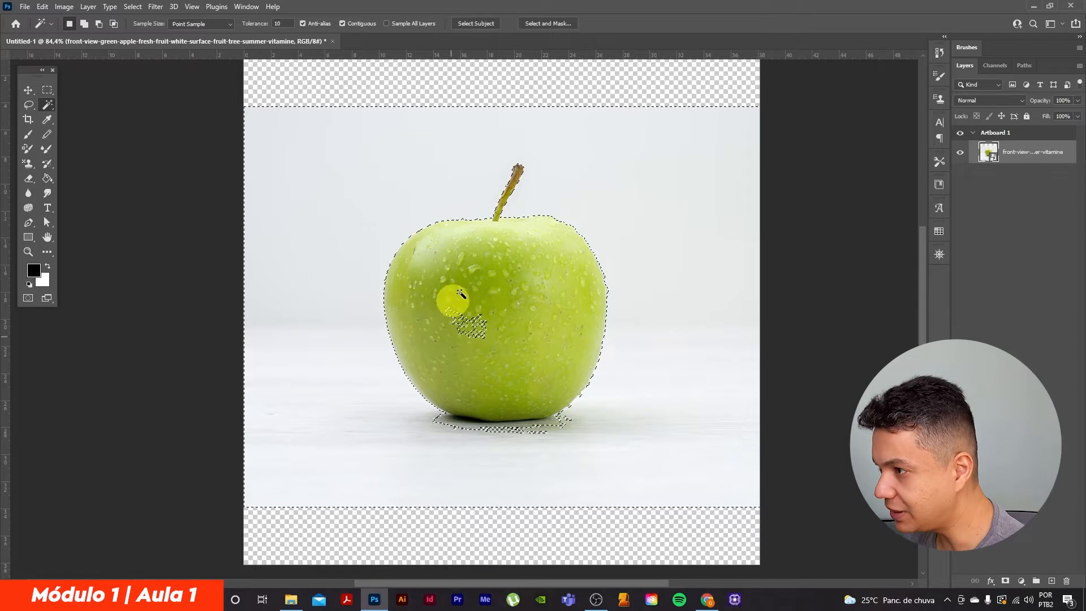
pyautogui.hotkey('ctrl', 'z')
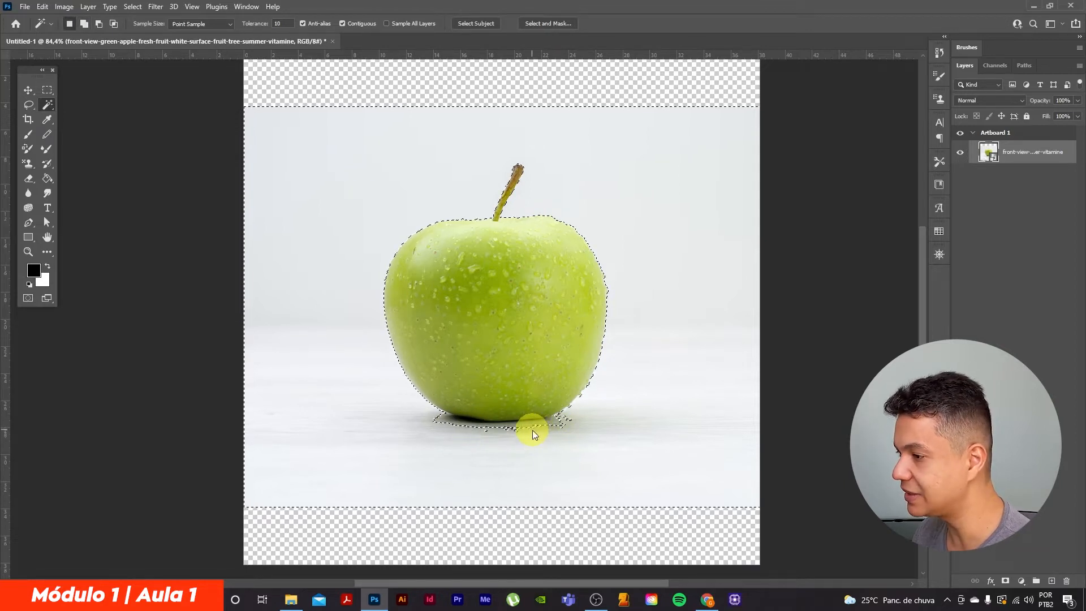
# Add the remaining dark shadow along the apple's base to the selection, raising the Magic Wand tolerance to 15
pyautogui.click(473, 432)
pyautogui.hotkey('ctrl', '+')
pyautogui.hotkey('ctrl', '+')
pyautogui.scroll(-3, 467, 414)
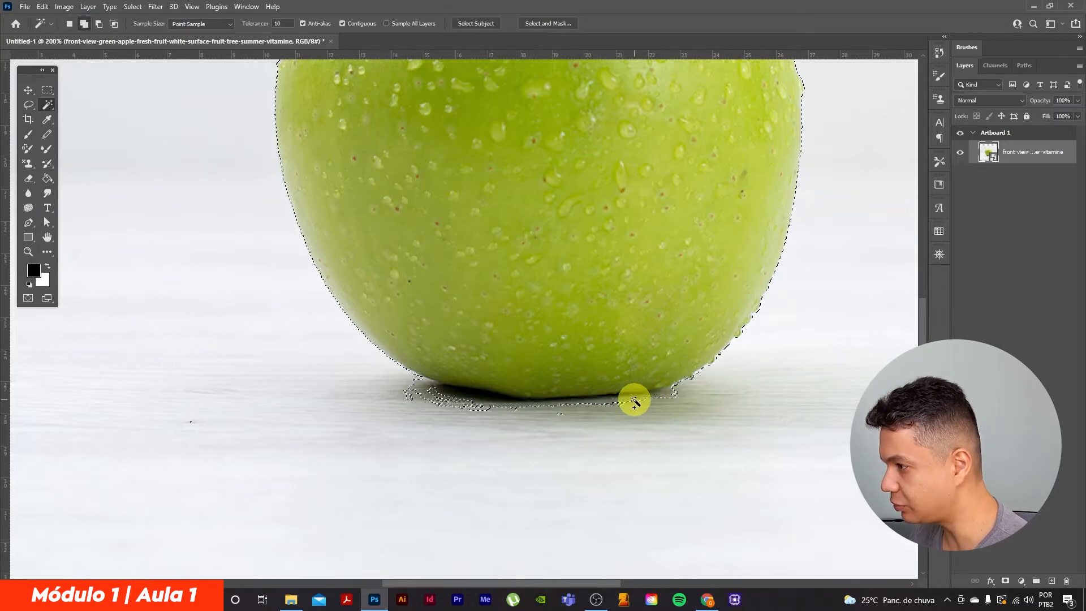
pyautogui.keyDown('shift'); pyautogui.click(409, 394); pyautogui.keyUp('shift')
pyautogui.keyDown('shift'); pyautogui.click(433, 395); pyautogui.keyUp('shift')
pyautogui.keyDown('shift'); pyautogui.click(461, 407); pyautogui.keyUp('shift')
pyautogui.keyDown('shift'); pyautogui.click(419, 388); pyautogui.keyUp('shift')
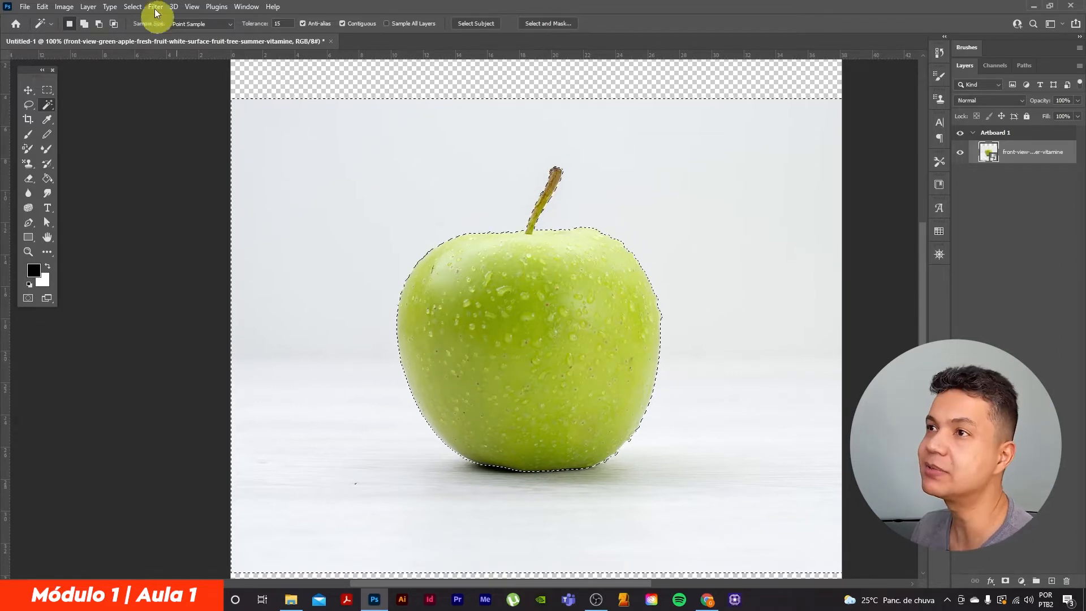
# Invert the selection to target the apple instead of the background, and check the outline around the fruit
pyautogui.click(134, 7)
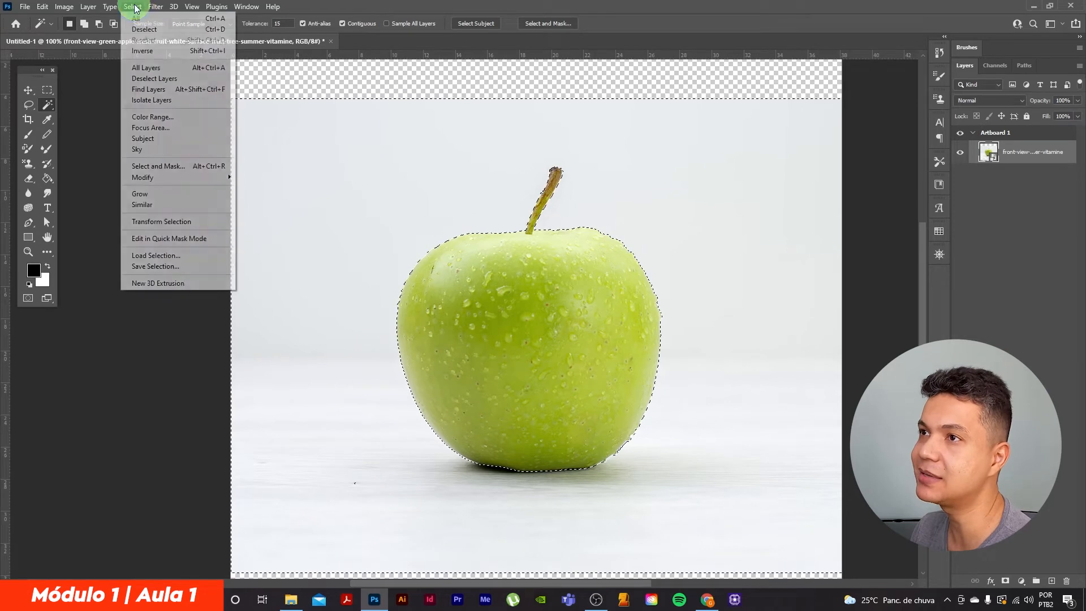
pyautogui.click(142, 51)
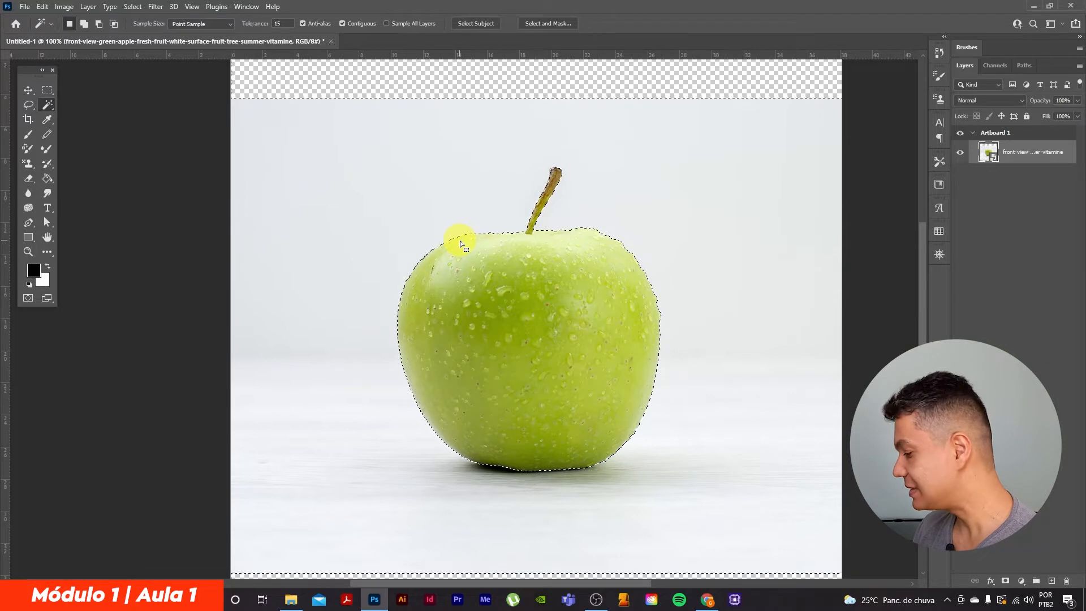
pyautogui.hotkey('ctrl', '+')
pyautogui.scroll(-1, 696, 286)
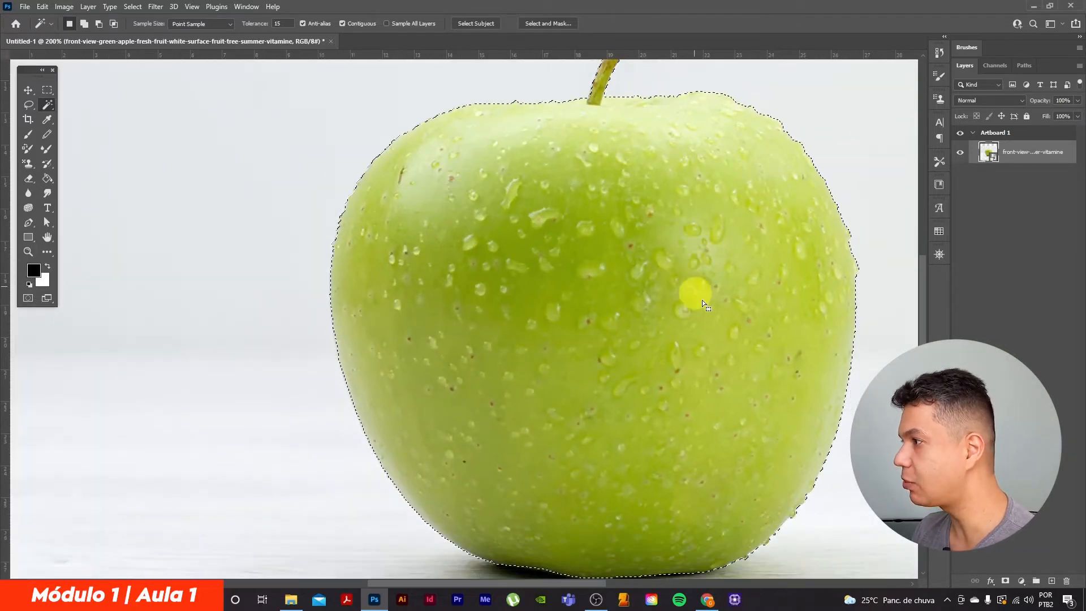
pyautogui.moveTo(817, 381); pyautogui.dragTo(739, 315)
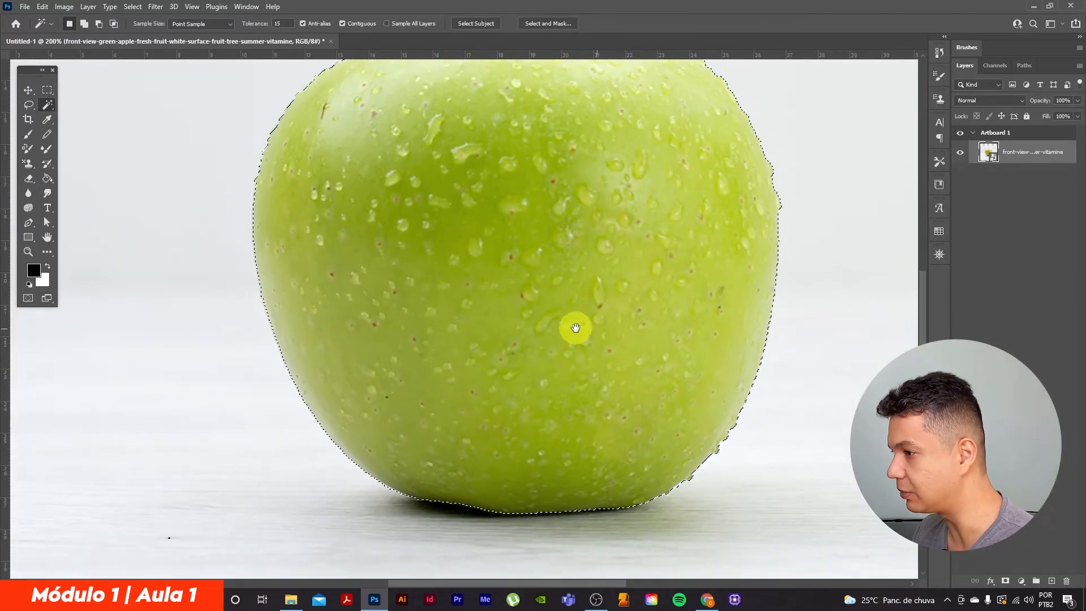
pyautogui.moveTo(519, 335); pyautogui.dragTo(592, 322)
pyautogui.moveTo(579, 150); pyautogui.dragTo(582, 293)
pyautogui.moveTo(665, 261); pyautogui.dragTo(573, 266)
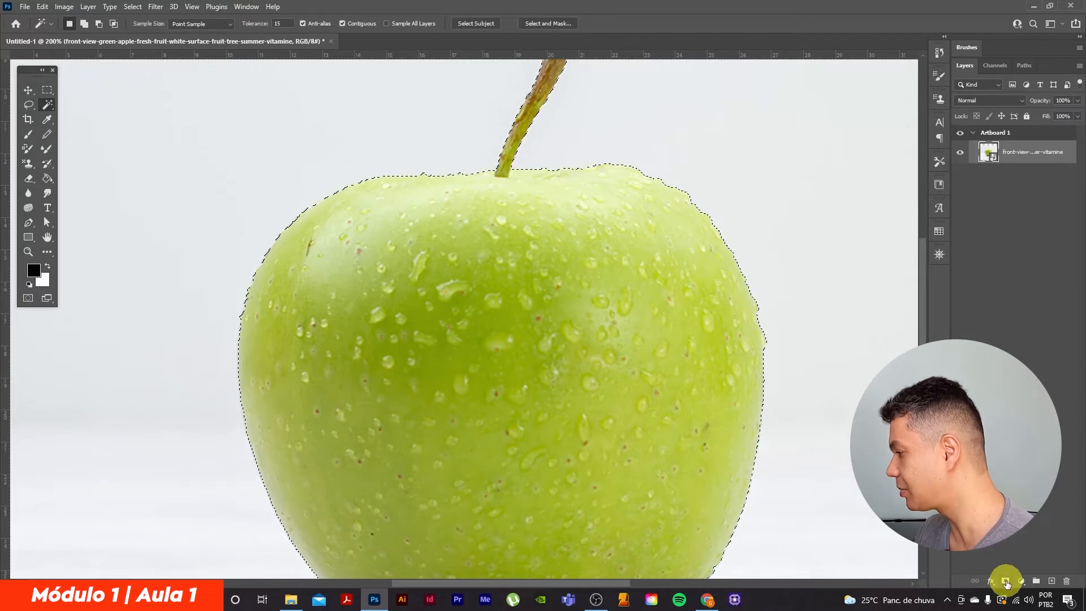
# Try masking the apple layer with the selection, inspect the cutout's edges along the base, and undo the layer mask
pyautogui.click(1005, 582)
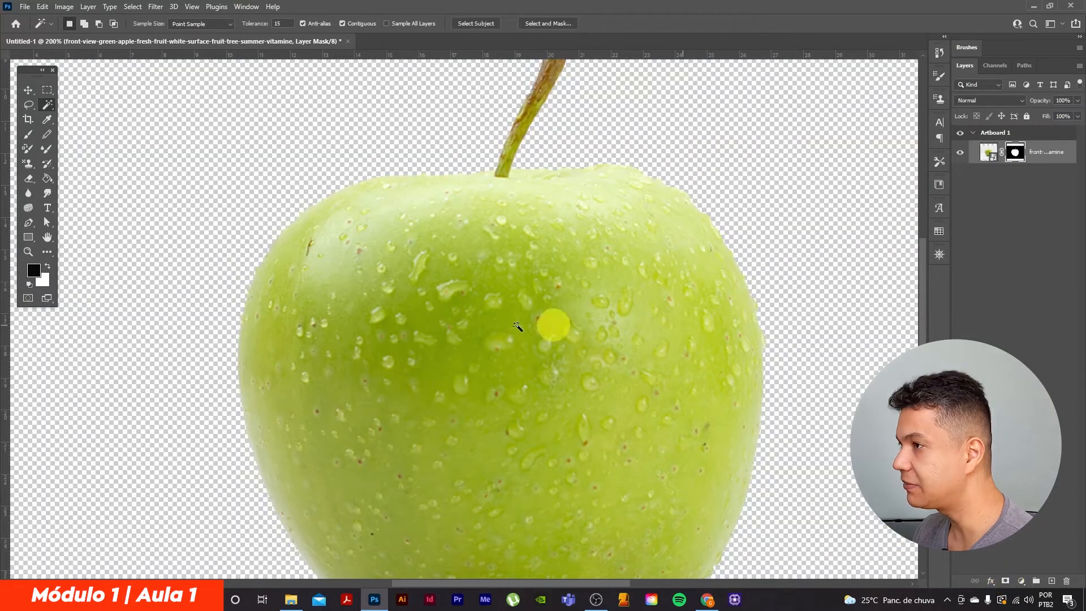
pyautogui.scroll(-1, 701, 325)
pyautogui.scroll(-1, 700, 325)
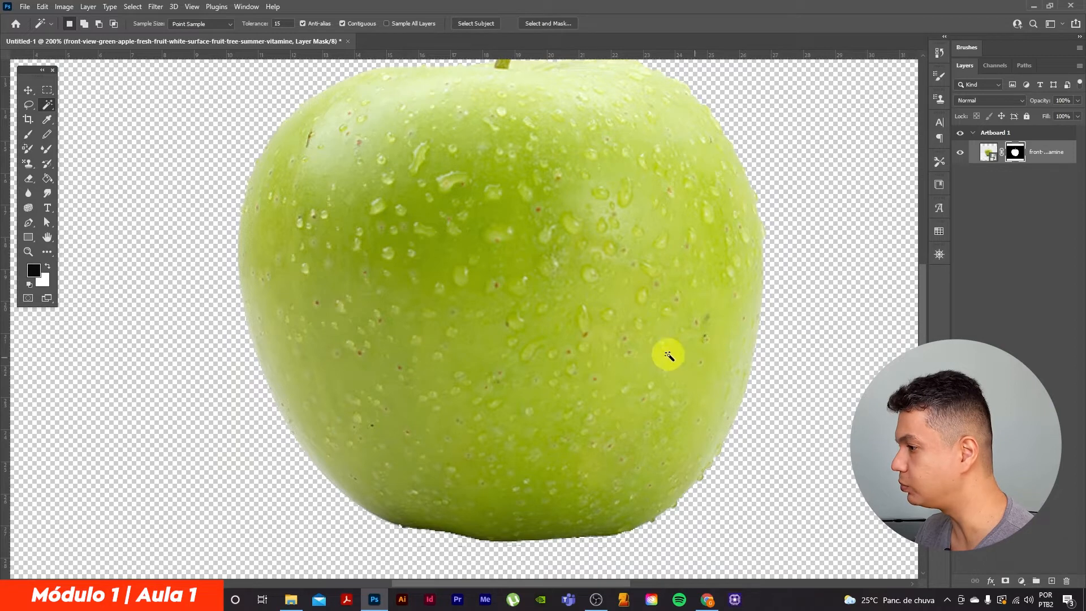
pyautogui.scroll(-1, 656, 385)
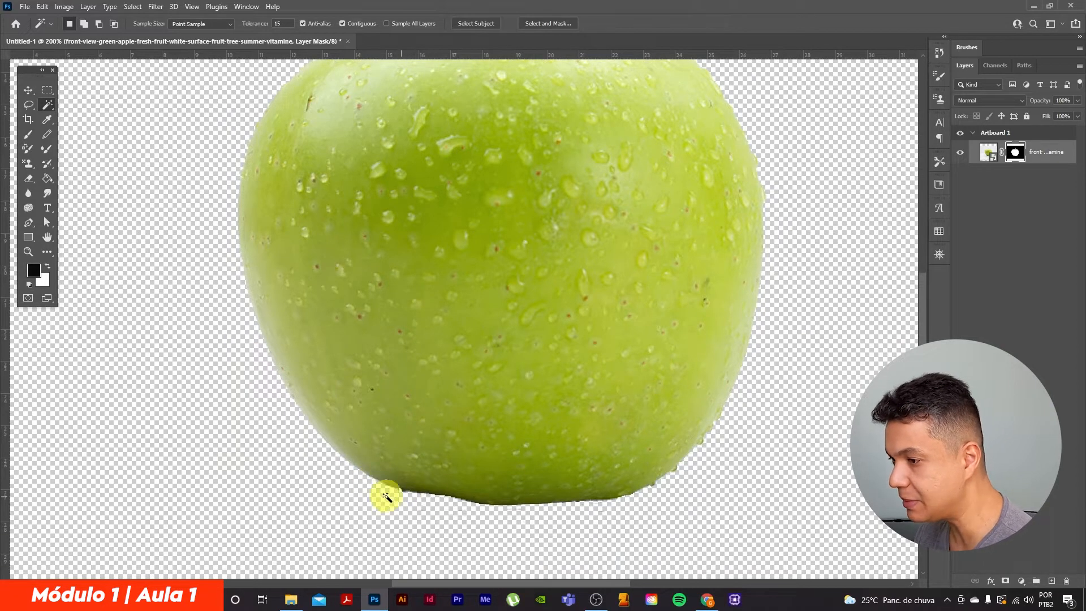
pyautogui.moveTo(500, 414); pyautogui.dragTo(530, 282)
pyautogui.hotkey('ctrl', '+')
pyautogui.moveTo(607, 390)
pyautogui.mouseDown()
pyautogui.moveTo(682, 378)
pyautogui.moveTo(618, 398)
pyautogui.moveTo(567, 391)
pyautogui.moveTo(550, 404)
pyautogui.moveTo(601, 406)
pyautogui.mouseUp()
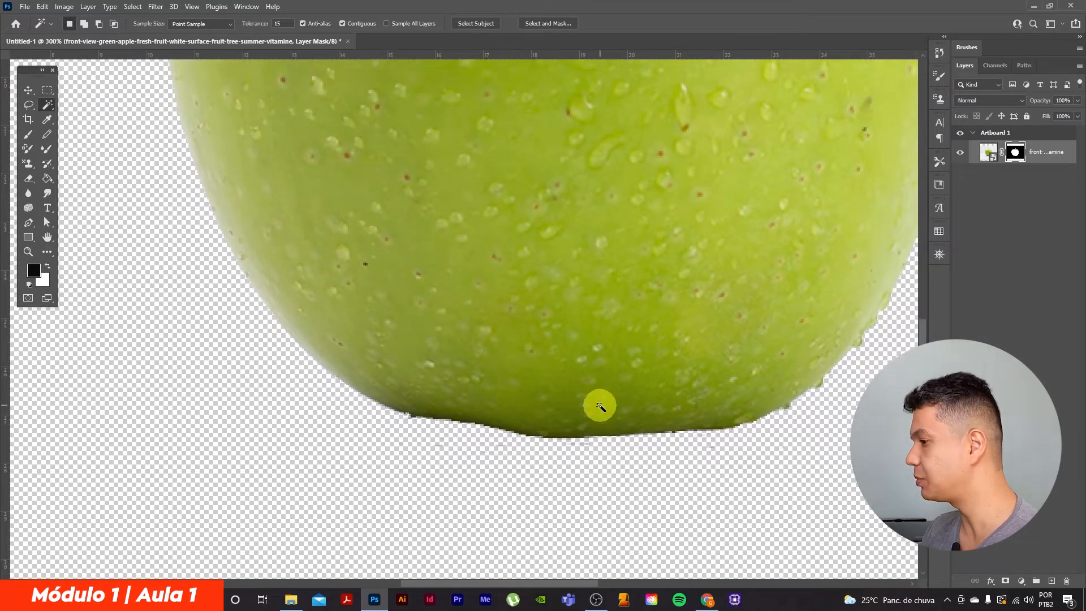
pyautogui.hotkey('ctrl', 'z')
pyautogui.moveTo(658, 213); pyautogui.dragTo(630, 456)
pyautogui.hotkey('ctrl', '-')
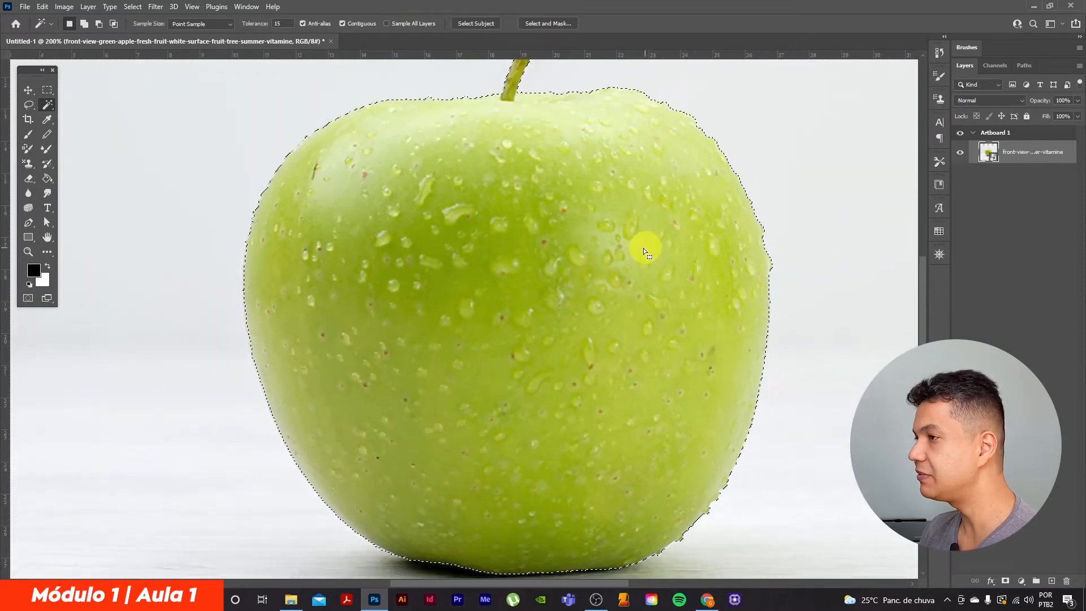
pyautogui.hotkey('ctrl', '-')
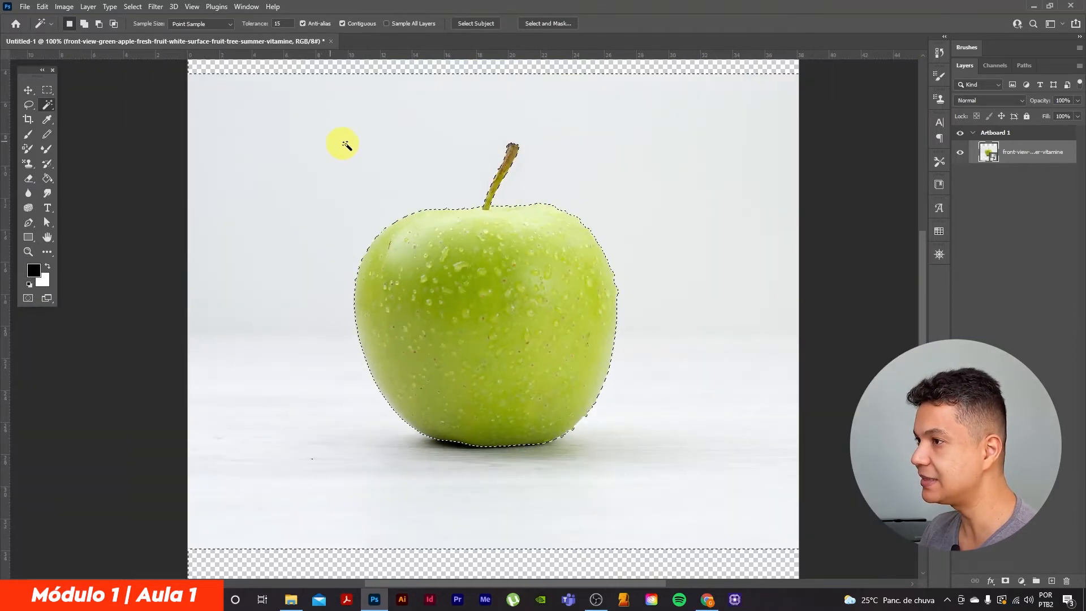
# Smooth the apple selection with a sample radius of 1 pixel
pyautogui.click(132, 7)
pyautogui.moveTo(139, 181)
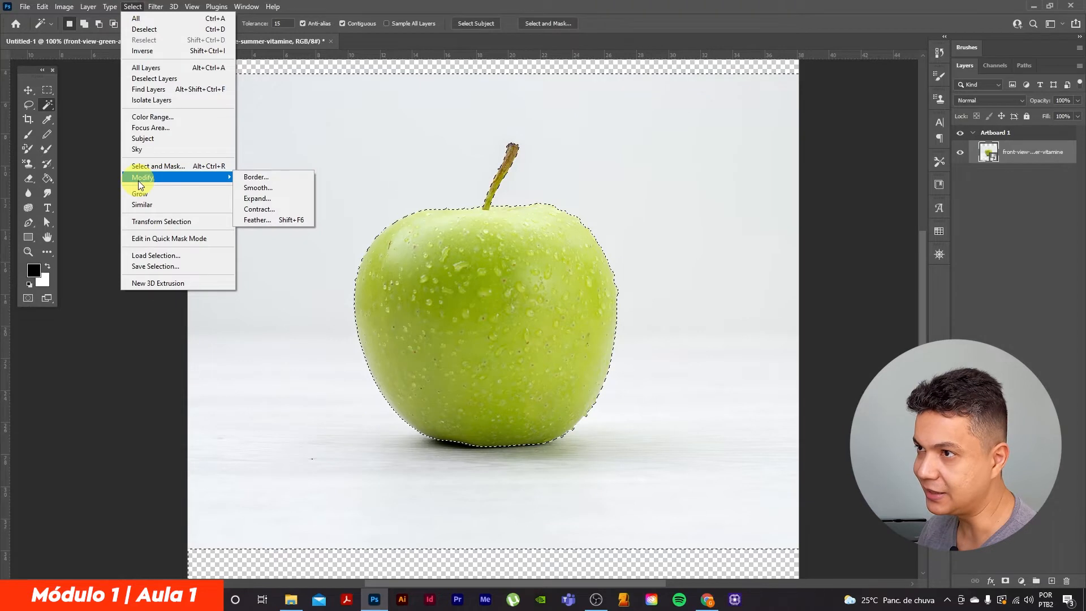
pyautogui.click(258, 187)
pyautogui.write('1')
pyautogui.click(598, 187)
# Feather the apple selection with a radius of 0,5 pixels
pyautogui.click(137, 10)
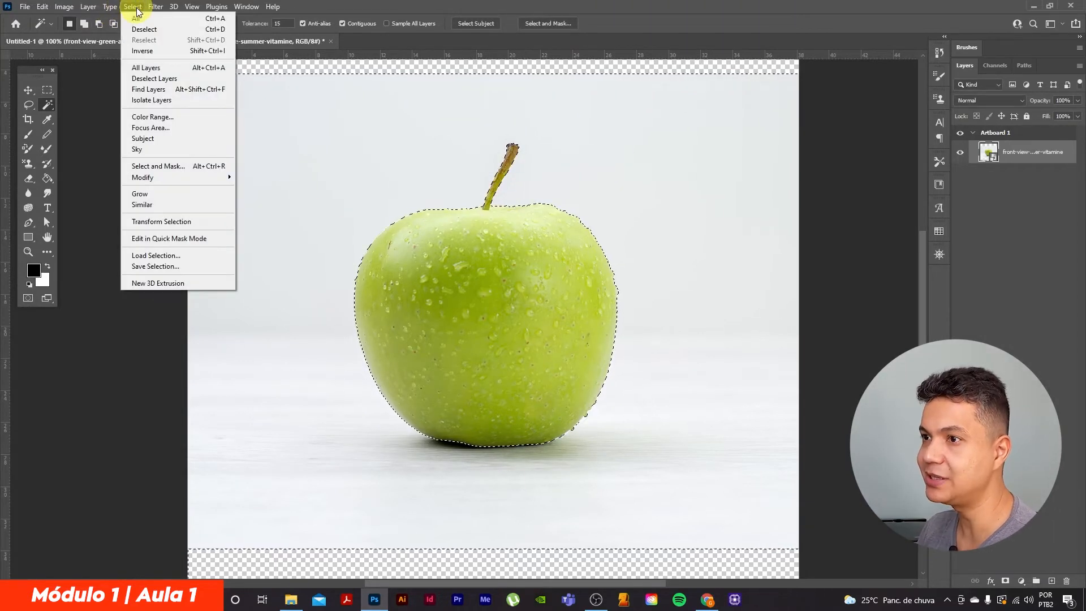
pyautogui.moveTo(182, 184)
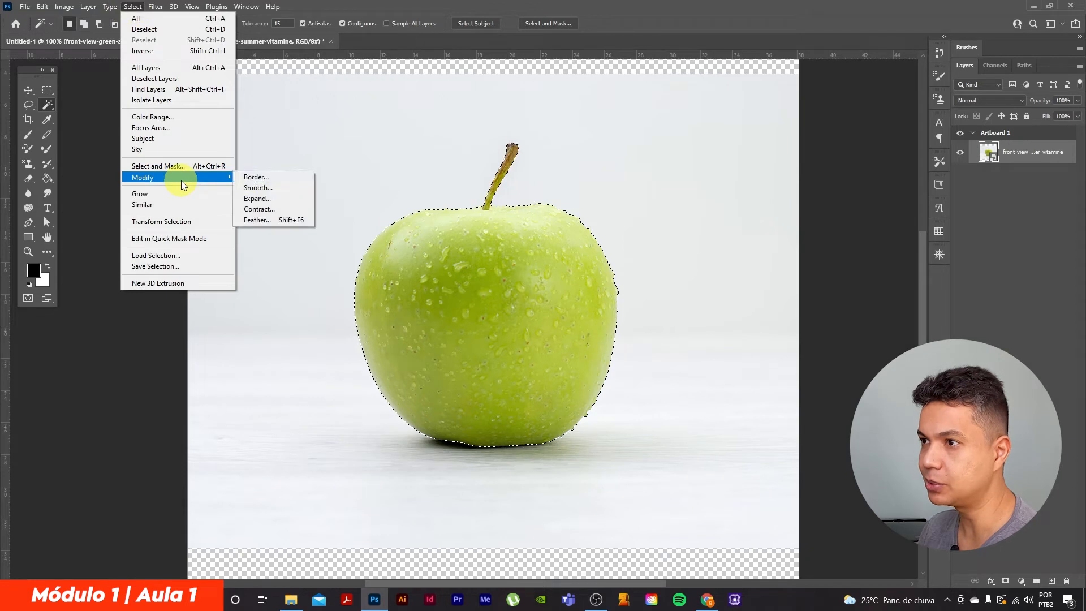
pyautogui.click(251, 221)
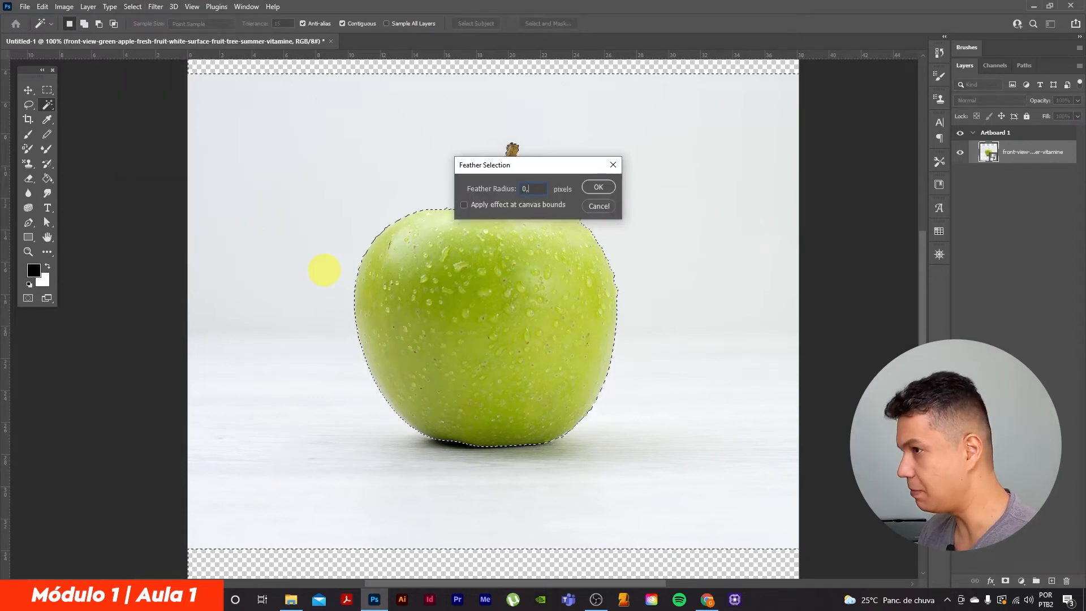
pyautogui.write('0,5')
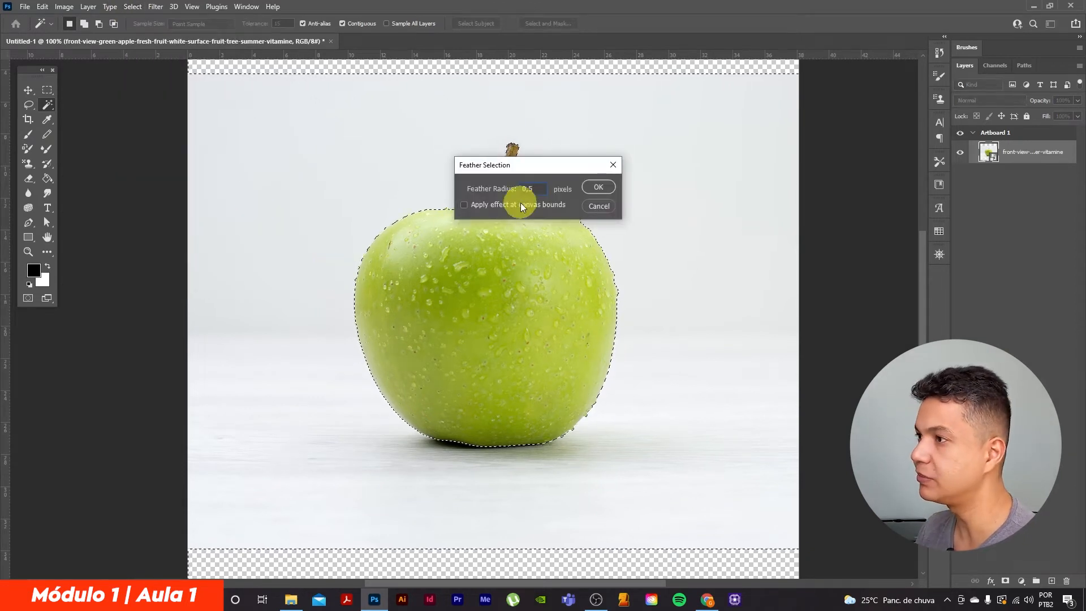
pyautogui.click(599, 187)
# Add a layer mask to the apple layer from the feathered selection and inspect the cutout's edges up close
pyautogui.click(1005, 581)
pyautogui.hotkey('ctrl', '+')
pyautogui.moveTo(376, 386); pyautogui.dragTo(424, 287)
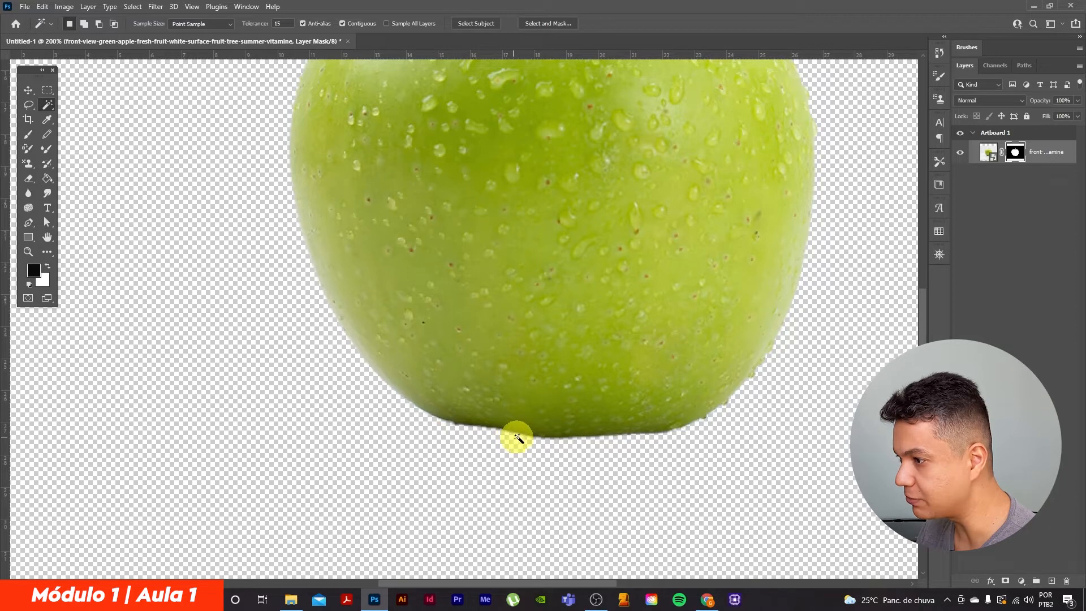
pyautogui.moveTo(624, 91); pyautogui.dragTo(656, 271)
pyautogui.moveTo(577, 317); pyautogui.dragTo(516, 335)
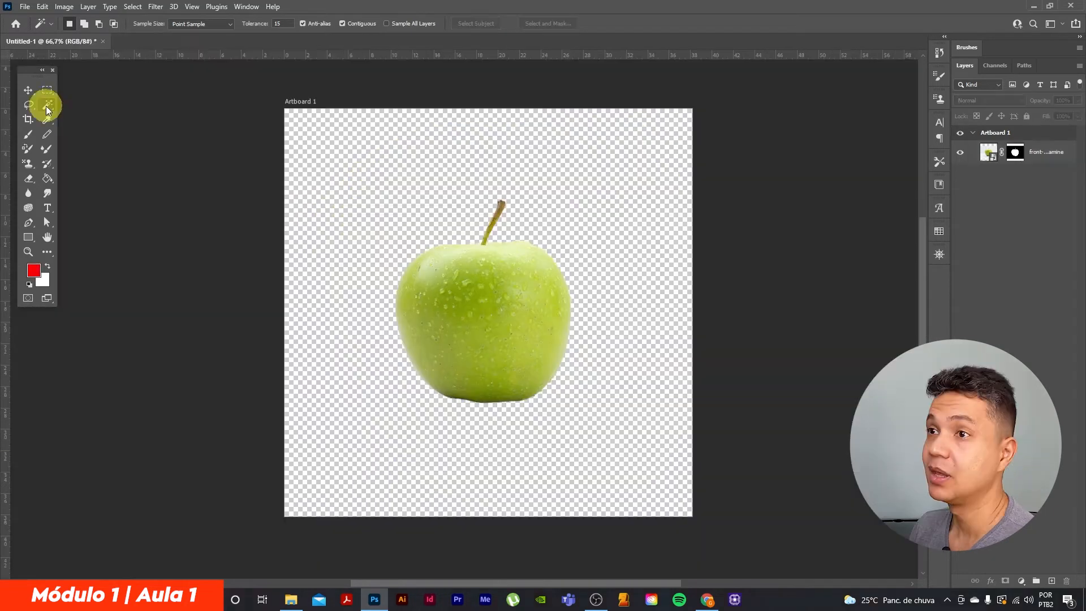
pyautogui.click(46, 106)
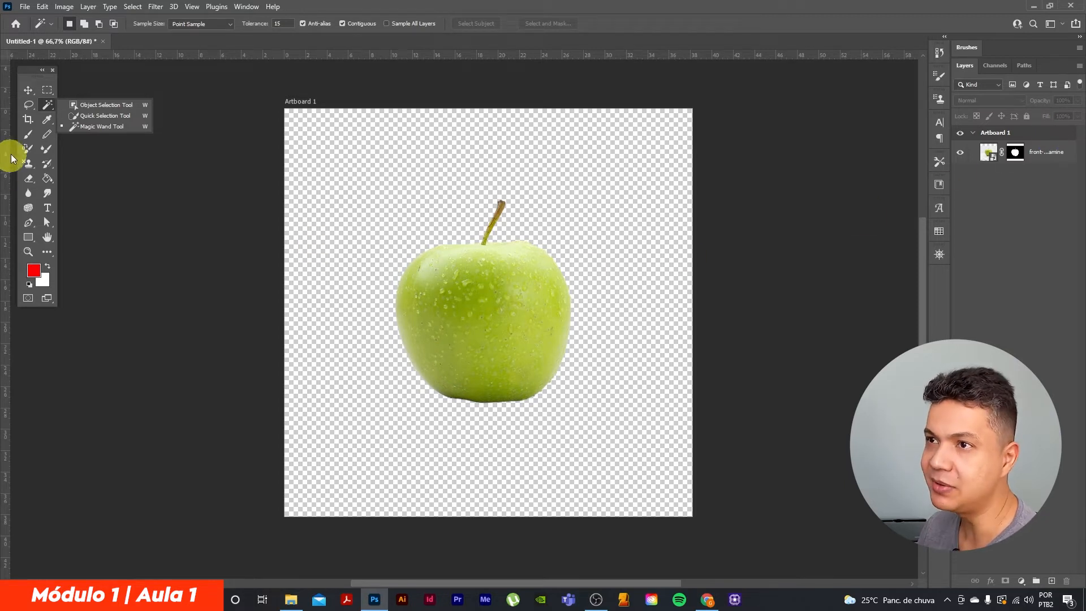
pyautogui.click(27, 182)
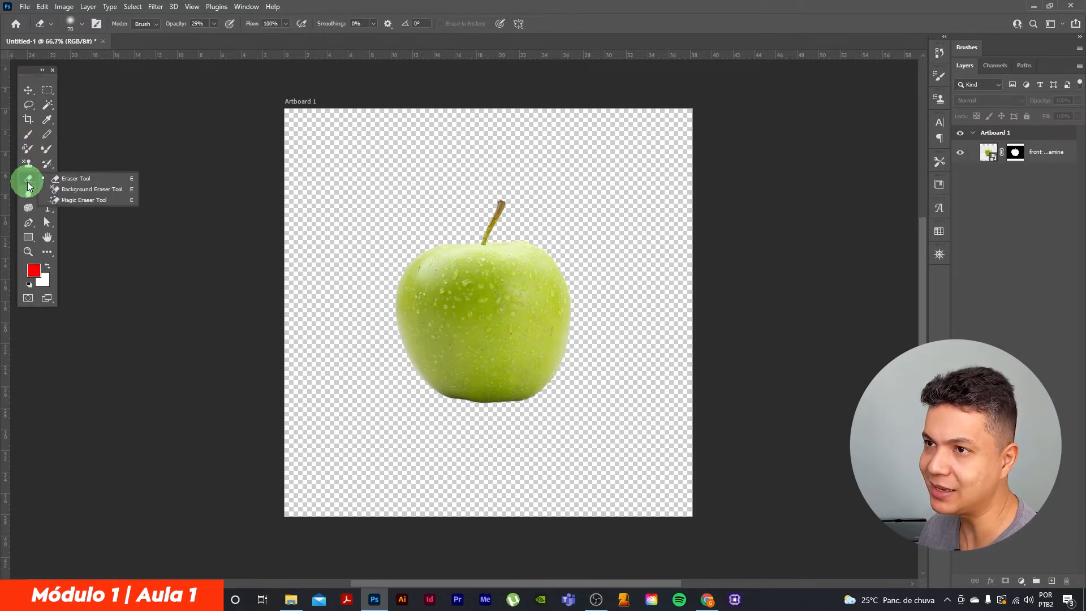
pyautogui.click(78, 178)
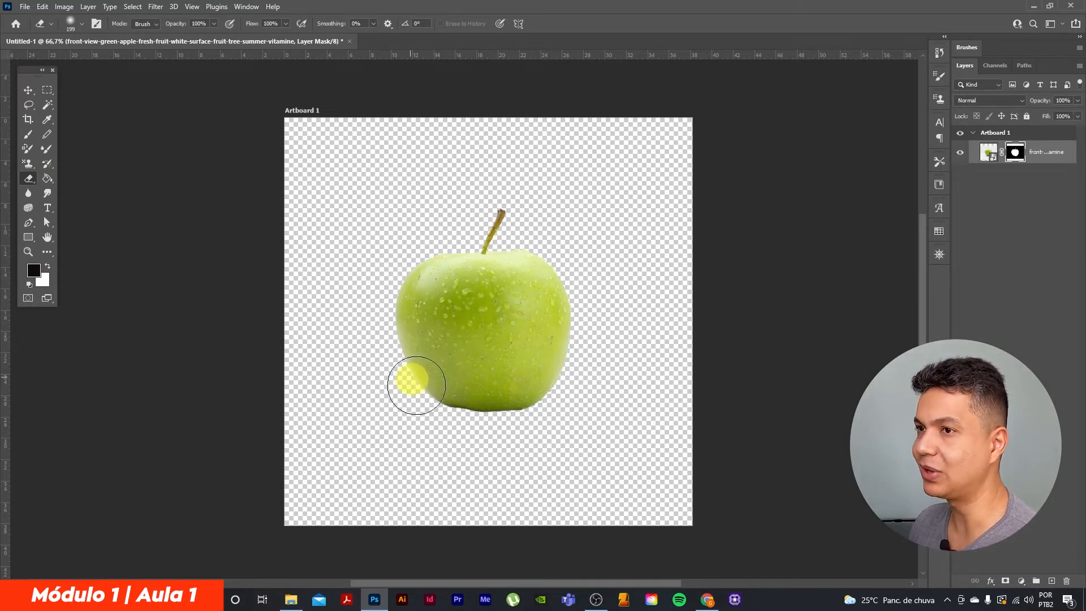
pyautogui.click(48, 106)
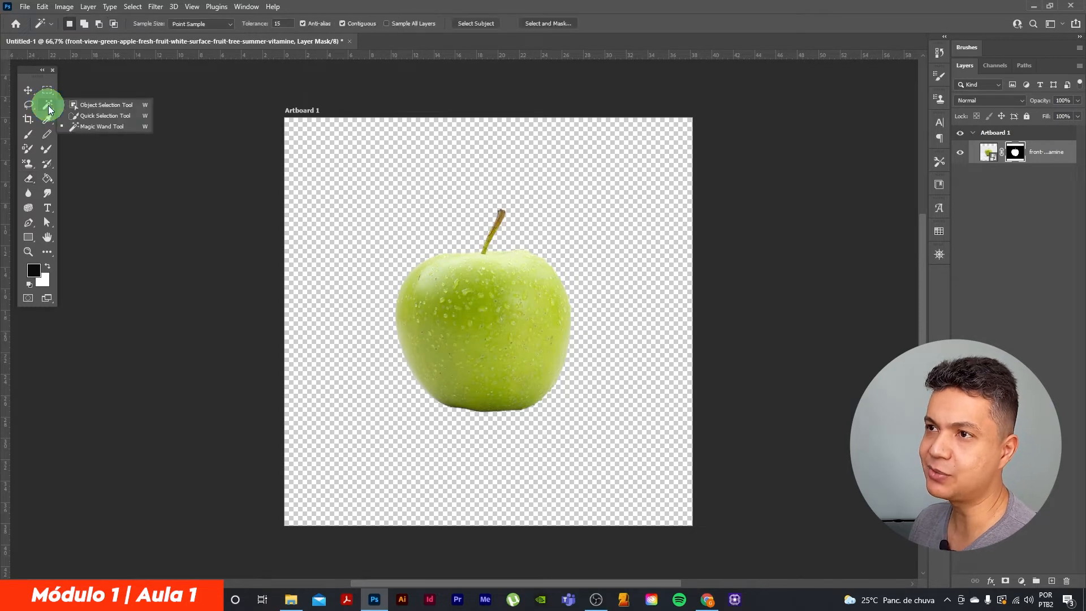
pyautogui.moveTo(49, 105); pyautogui.dragTo(93, 132)
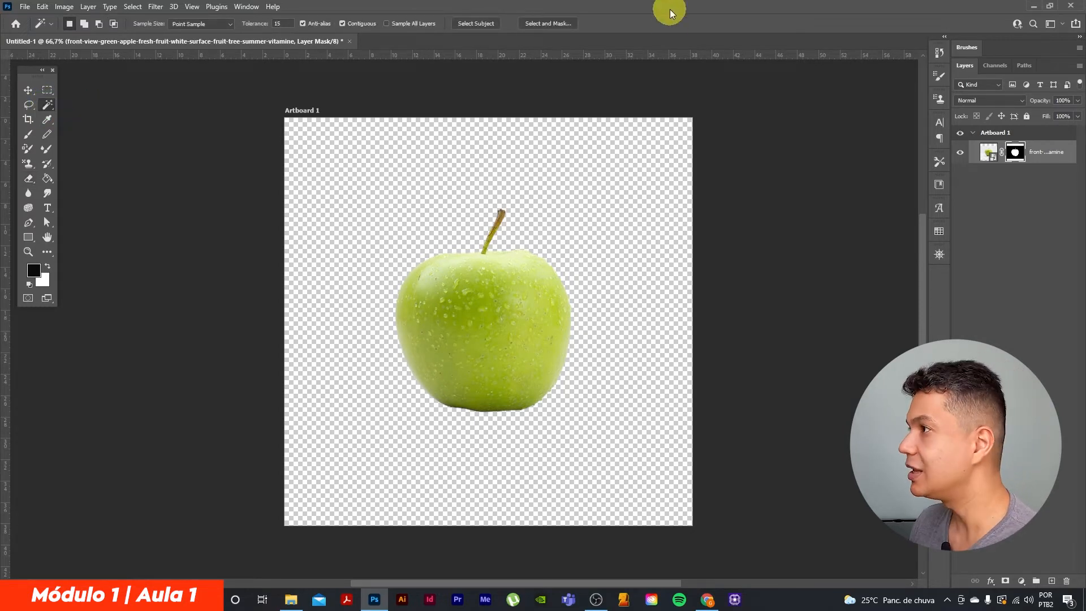
# Duplicate the masked apple layer, keeping the suggested copy name
pyautogui.click(1049, 155)
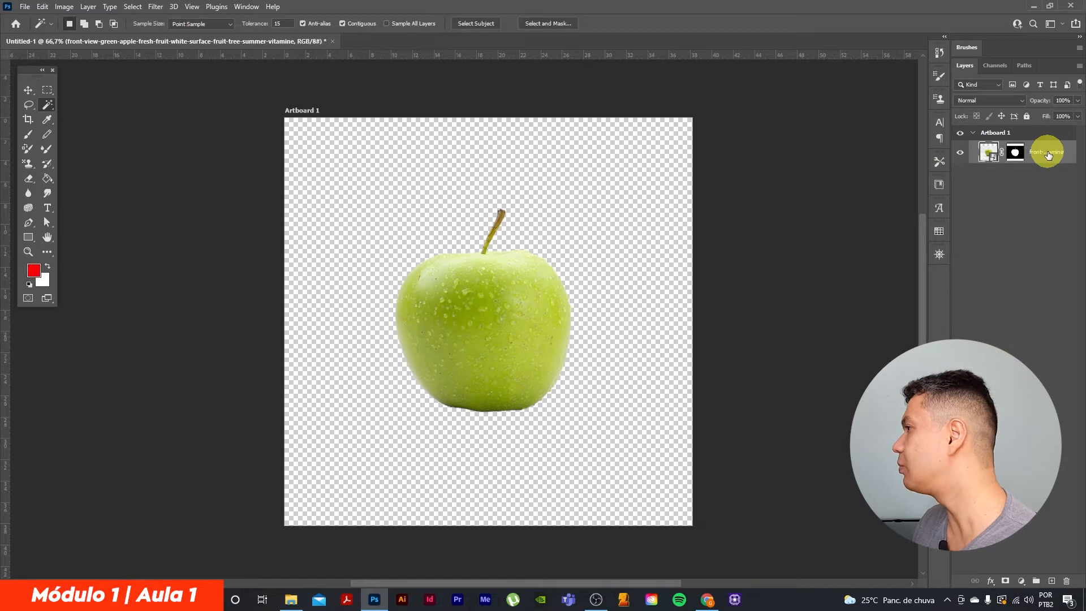
pyautogui.rightClick(1049, 155)
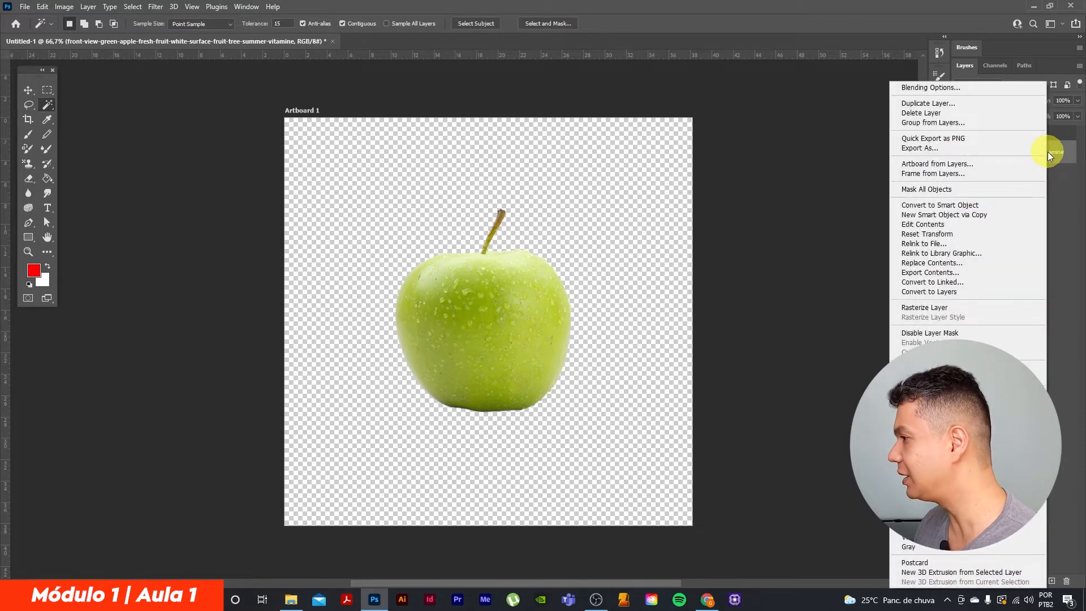
pyautogui.click(925, 105)
pyautogui.click(635, 166)
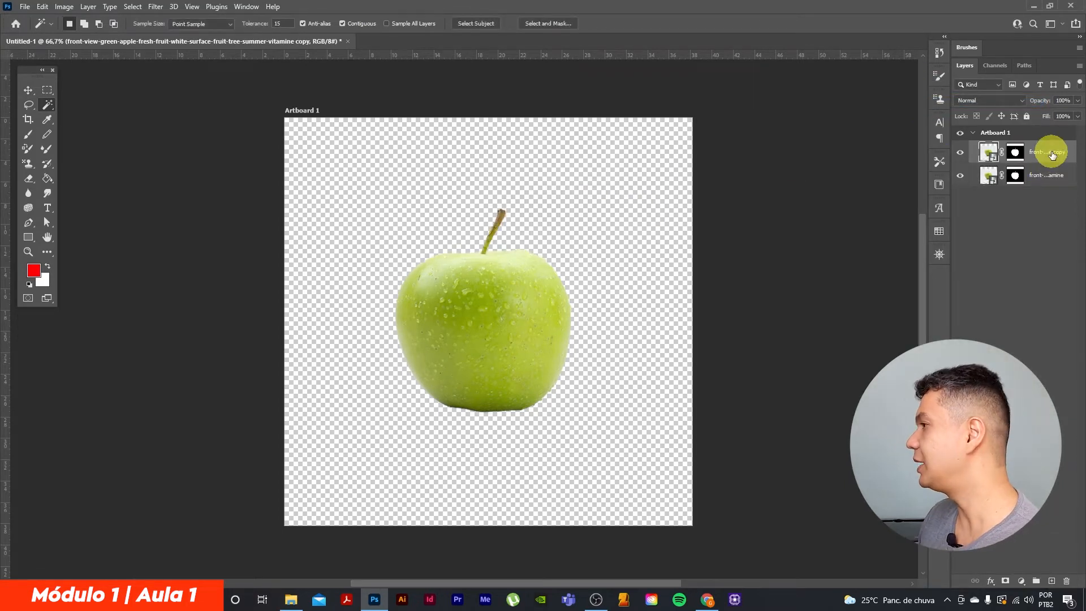
# Hide the original apple layer and keep only its copy visible
pyautogui.click(1047, 175)
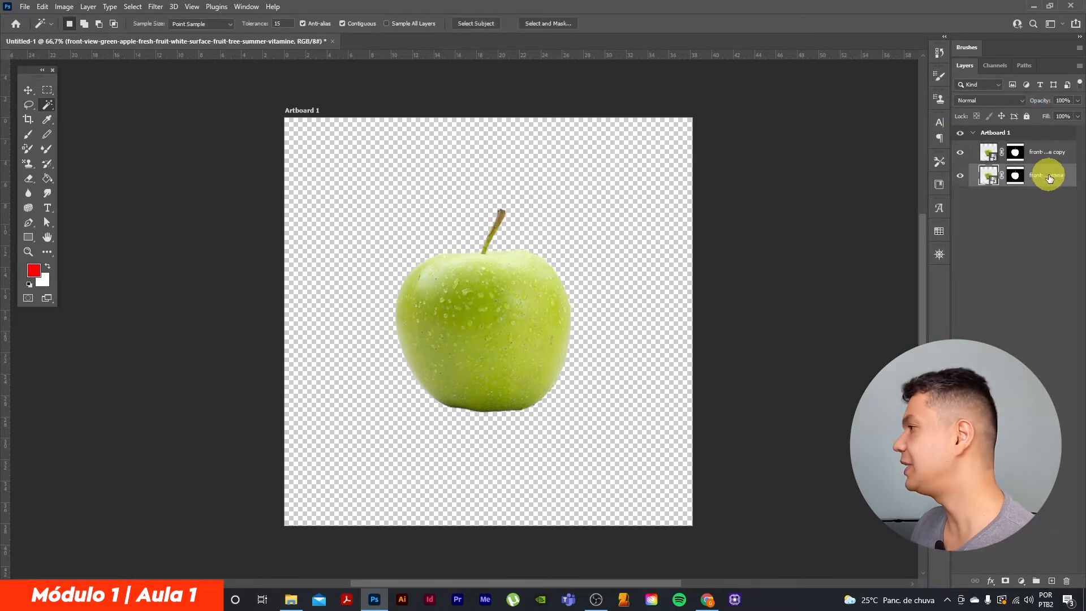
pyautogui.click(962, 180)
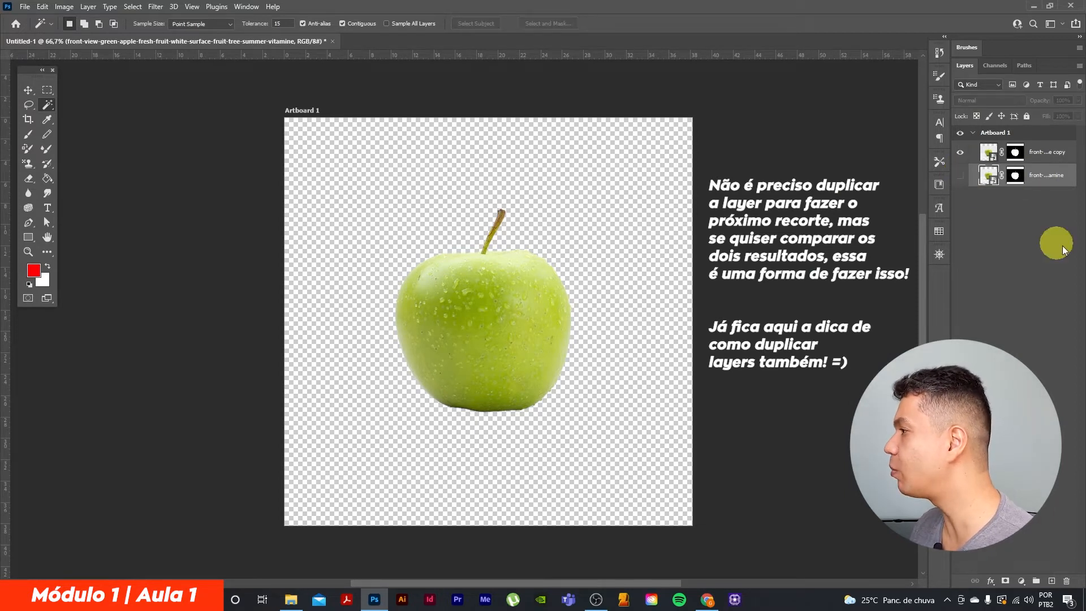
pyautogui.click(962, 155)
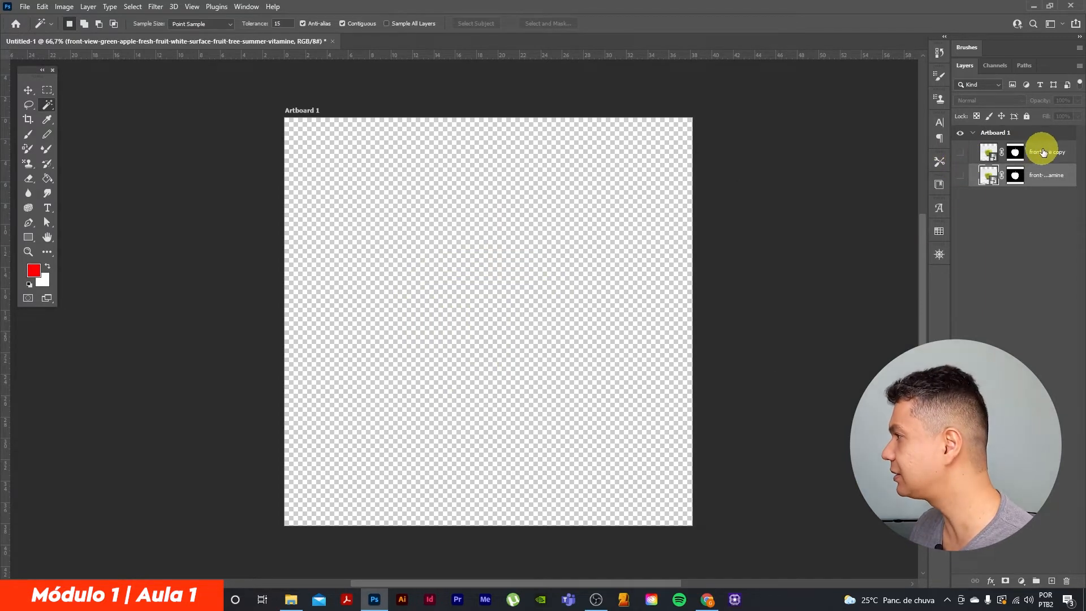
pyautogui.click(961, 156)
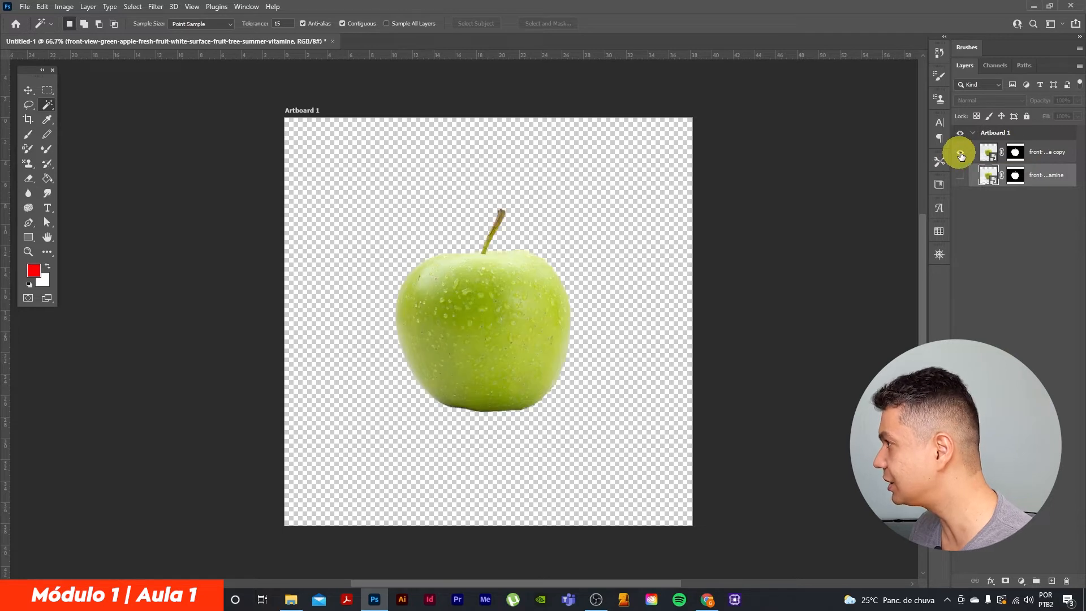
# Delete the layer mask from the apple layer copy to bring back its full background
pyautogui.click(1047, 153)
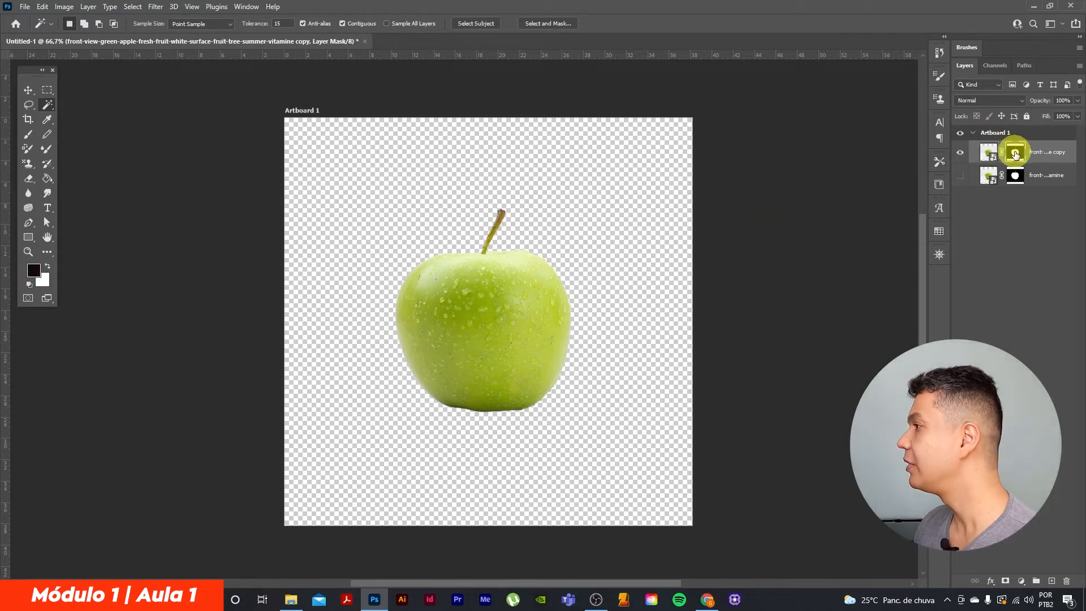
pyautogui.rightClick(1016, 153)
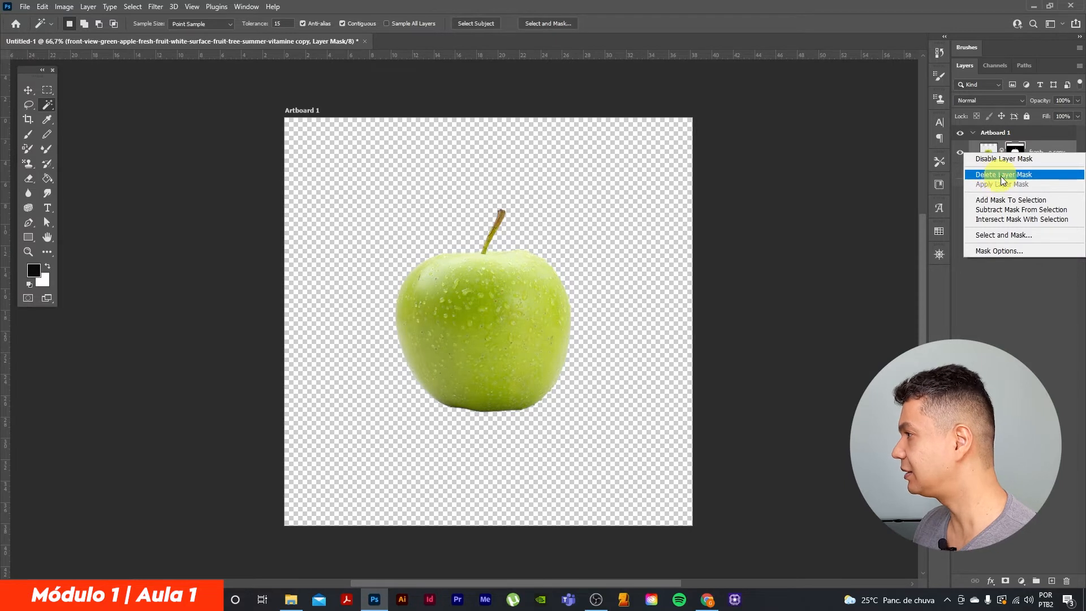
pyautogui.click(1003, 175)
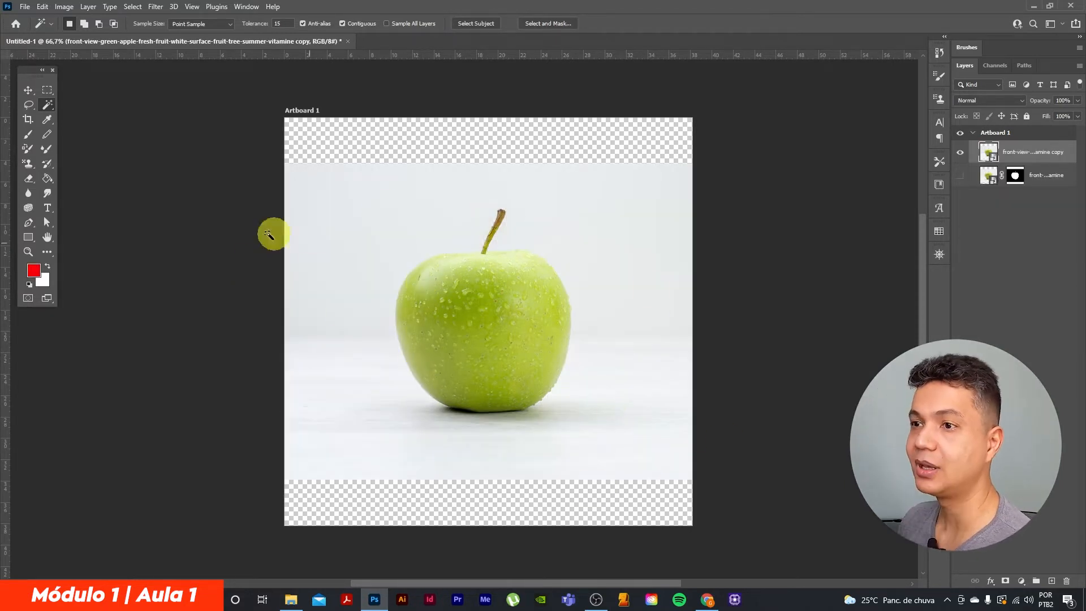
# Start a Pen tool path with a first anchor point on the bottom edge of the apple's base
pyautogui.click(28, 225)
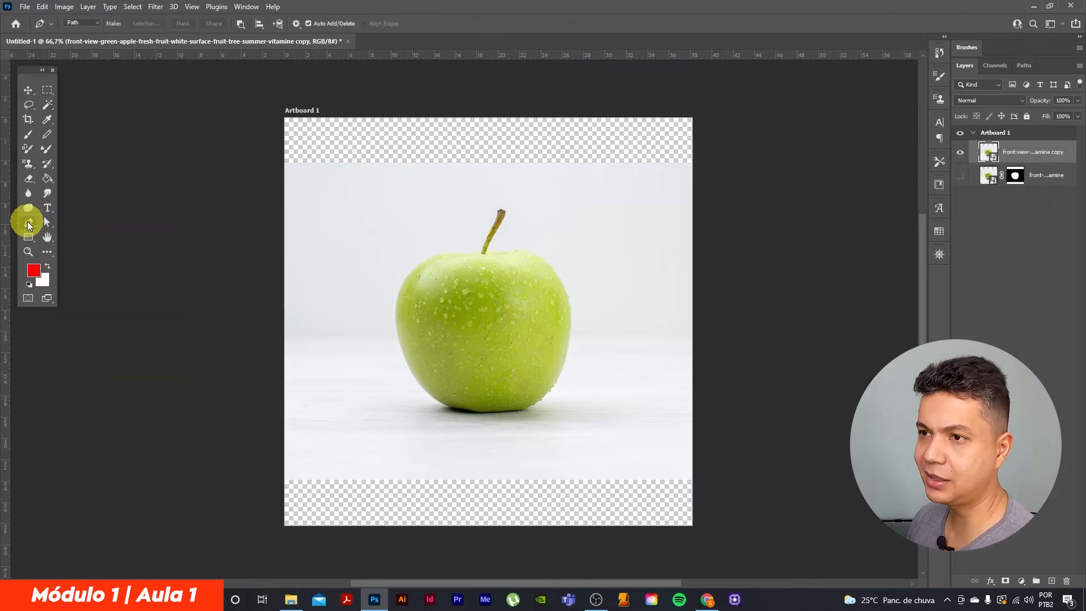
pyautogui.rightClick(29, 225)
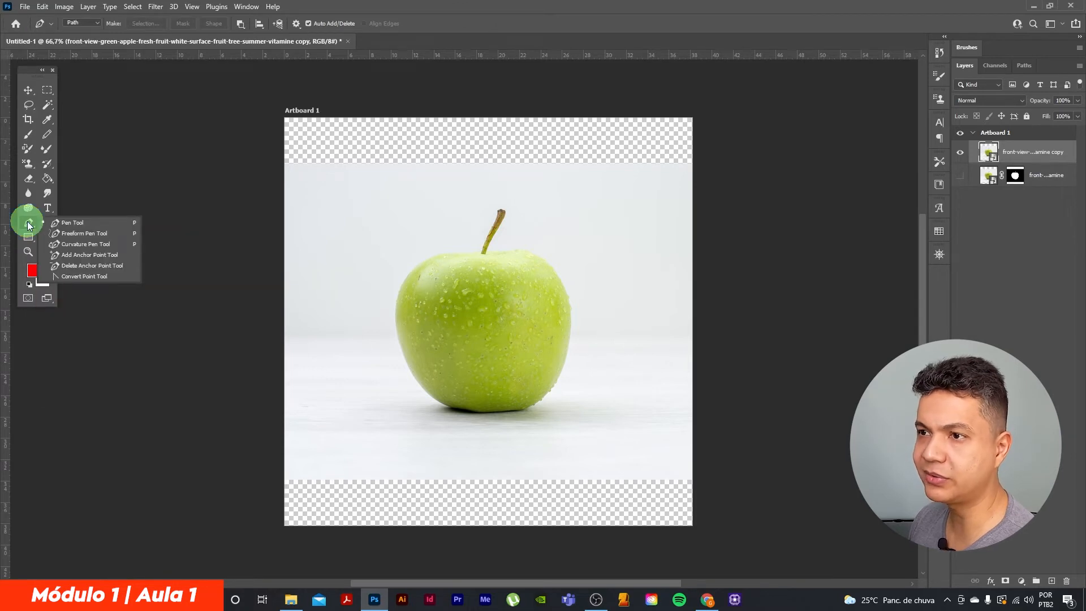
pyautogui.click(73, 227)
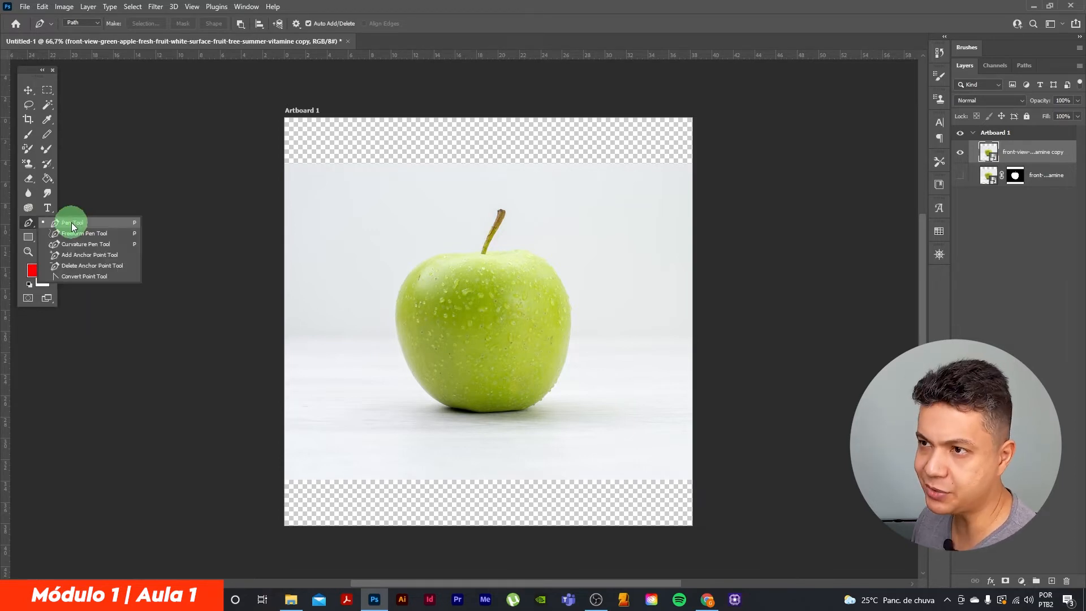
pyautogui.click(72, 225)
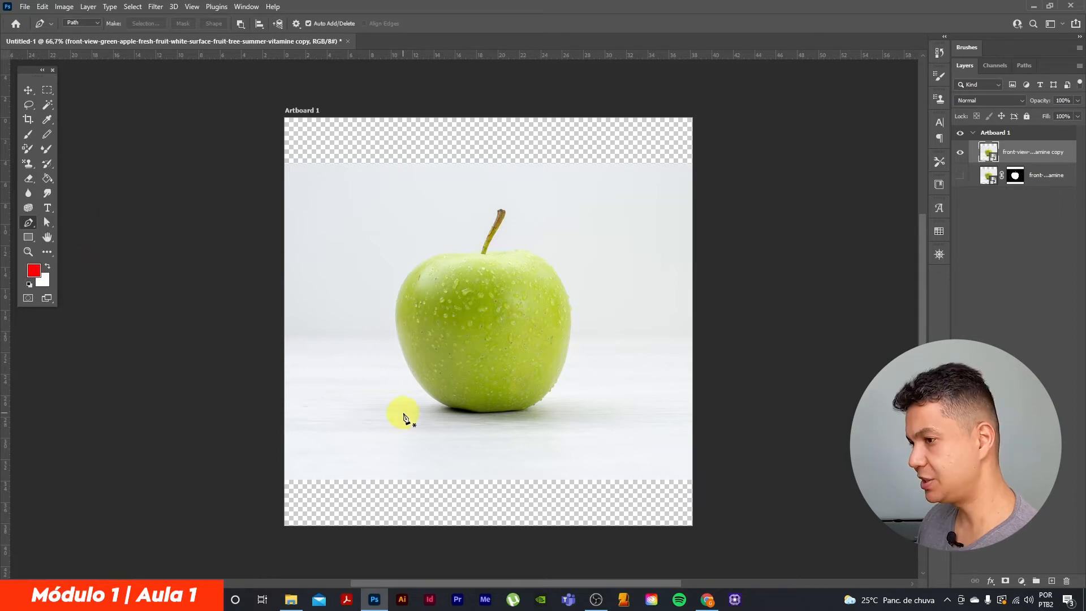
pyautogui.hotkey('ctrl', '+')
pyautogui.hotkey('ctrl', '+')
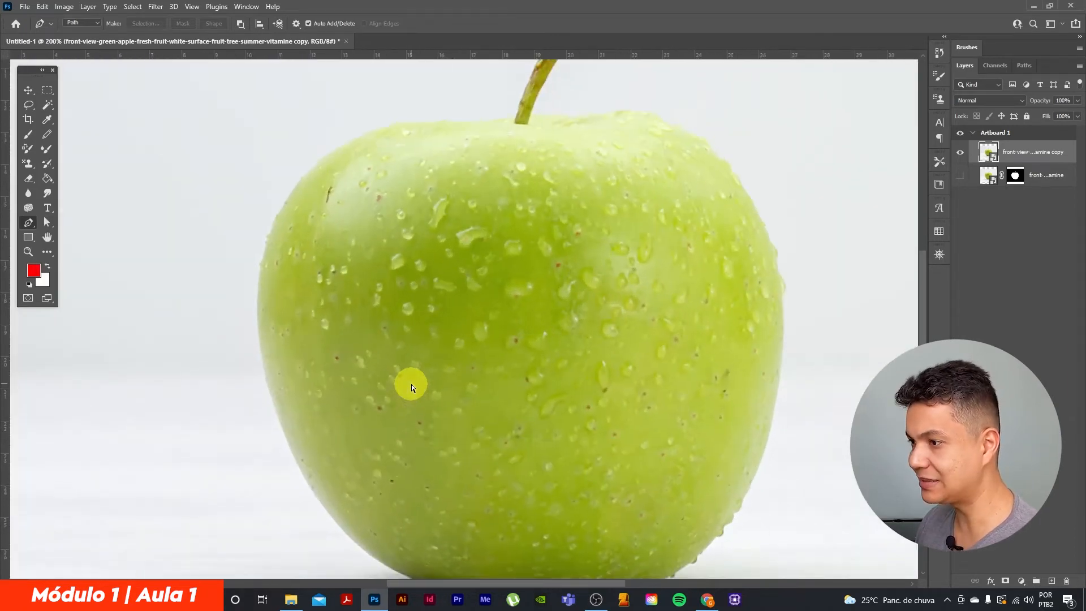
pyautogui.moveTo(549, 440); pyautogui.dragTo(553, 335)
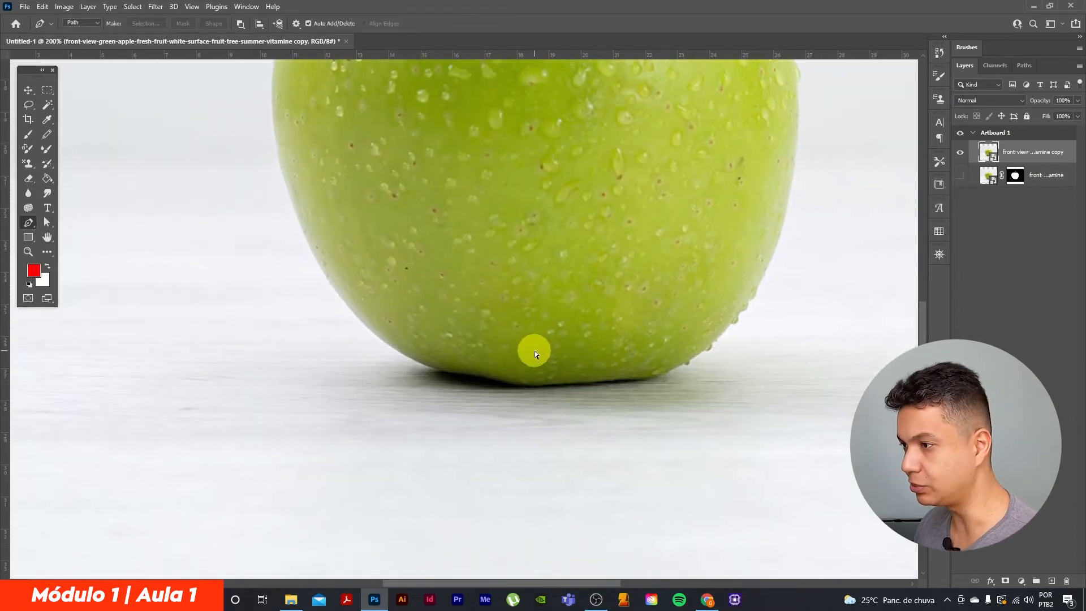
pyautogui.hotkey('ctrl', '+')
pyautogui.moveTo(455, 401); pyautogui.dragTo(462, 347)
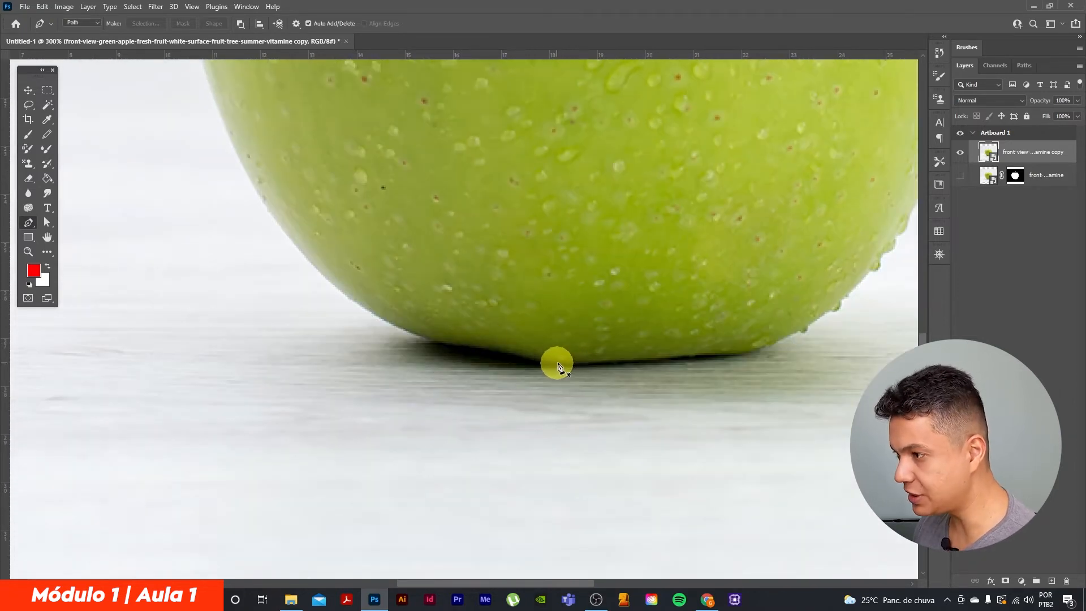
pyautogui.click(556, 363)
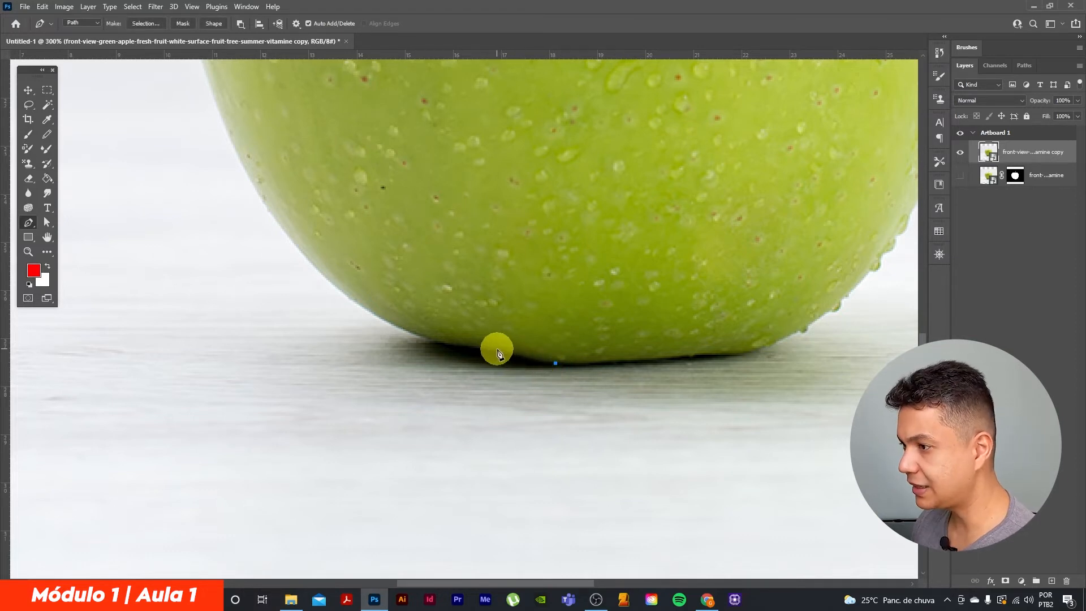
# Continue the path with curved segments along the shadowed base and up the apple's lower-left edge, shaping the handles to the contour
pyautogui.moveTo(498, 353); pyautogui.dragTo(523, 311)
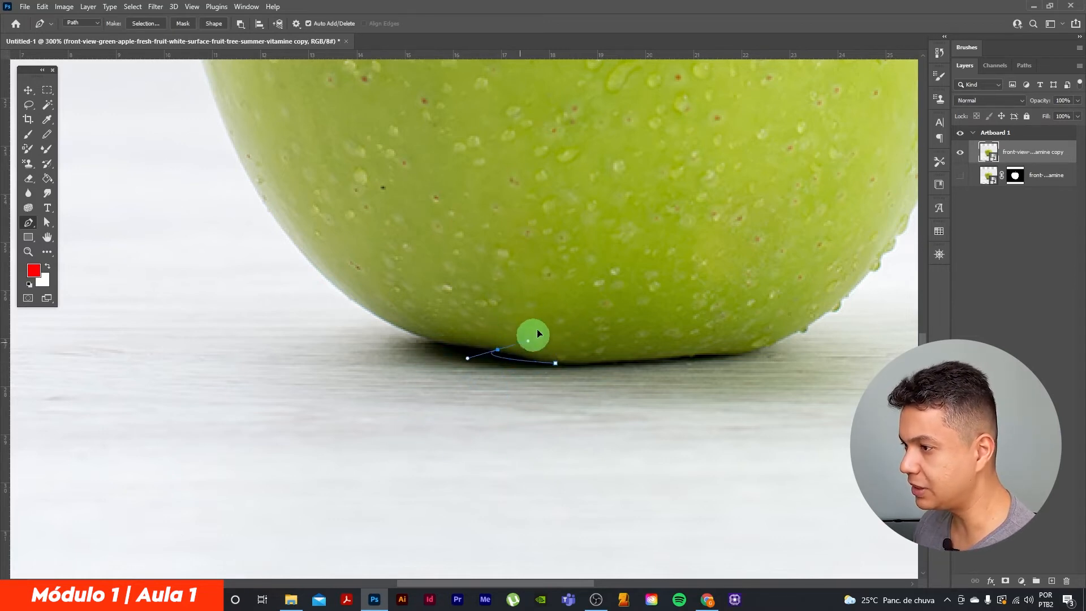
pyautogui.moveTo(428, 294); pyautogui.dragTo(519, 284)
pyautogui.moveTo(522, 322); pyautogui.dragTo(485, 313)
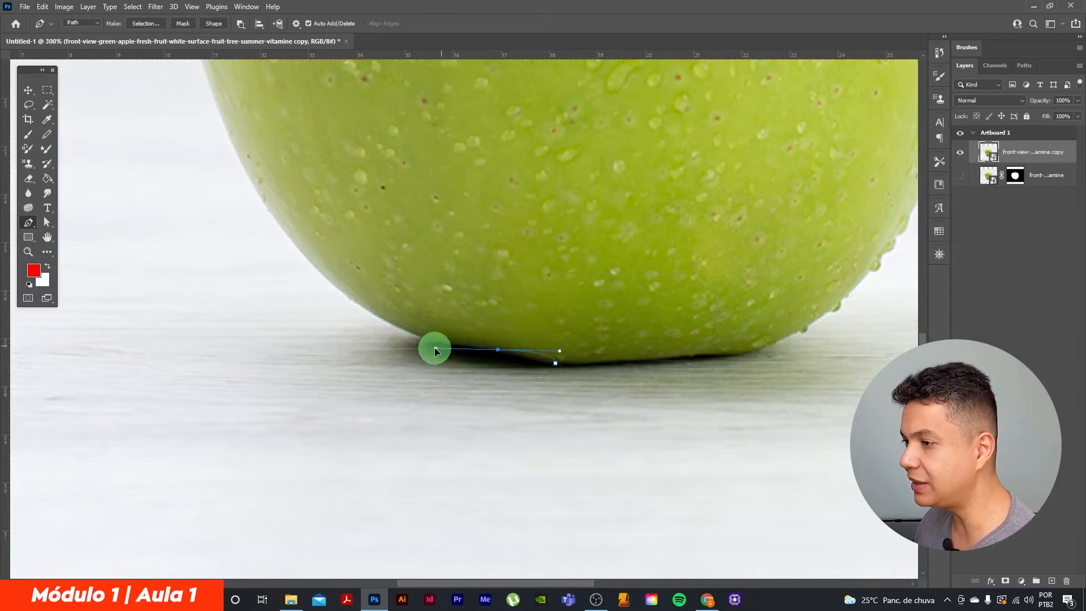
pyautogui.moveTo(493, 321); pyautogui.dragTo(435, 330)
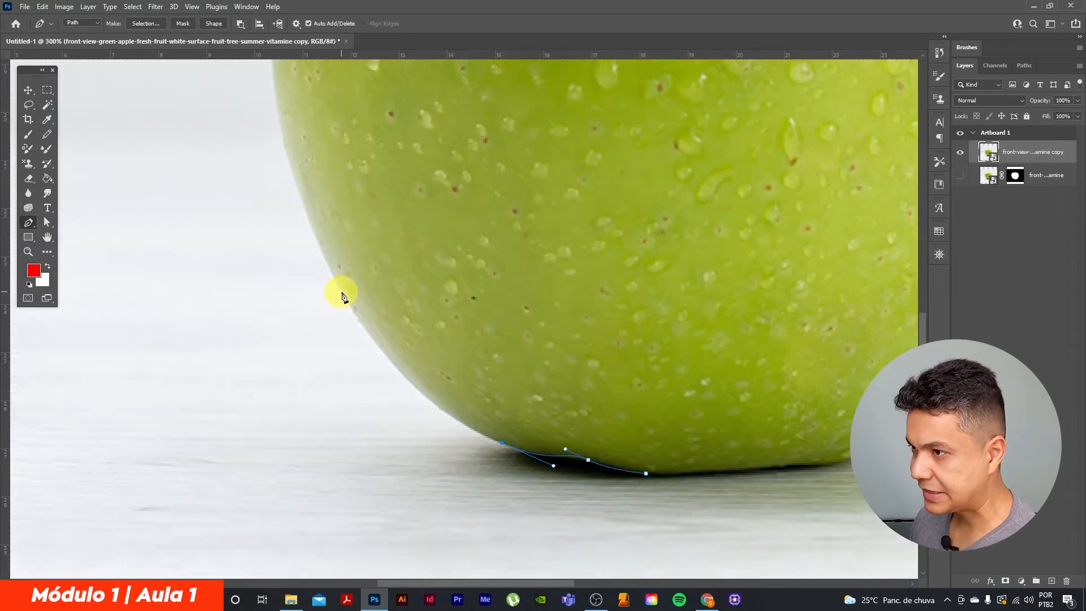
pyautogui.moveTo(342, 292); pyautogui.dragTo(269, 168)
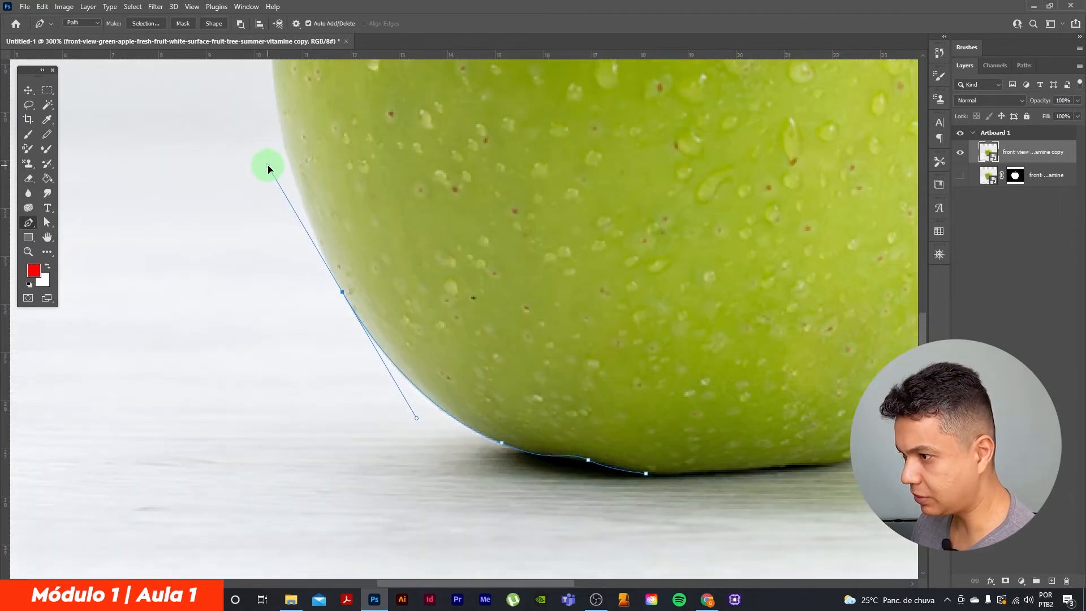
# Show the curve handles of the anchor at the apple's lower-left base with the Direct Selection Tool, and return to the Pen tool
pyautogui.click(48, 224)
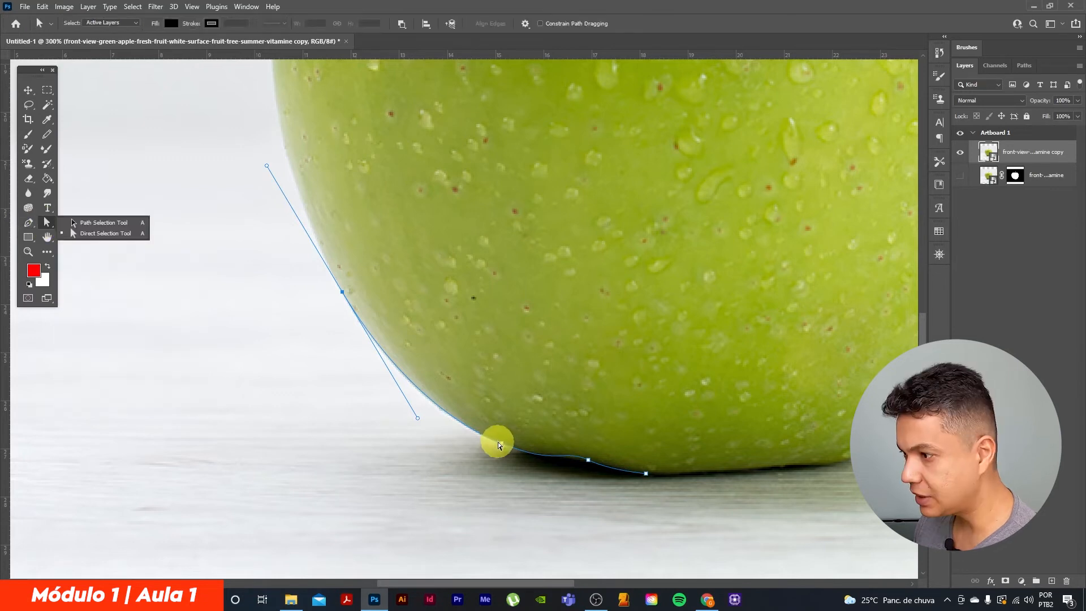
pyautogui.click(502, 443)
pyautogui.moveTo(555, 467)
pyautogui.mouseDown()
pyautogui.moveTo(524, 482)
pyautogui.moveTo(530, 456)
pyautogui.moveTo(553, 465)
pyautogui.mouseUp()
pyautogui.moveTo(418, 419); pyautogui.dragTo(362, 427)
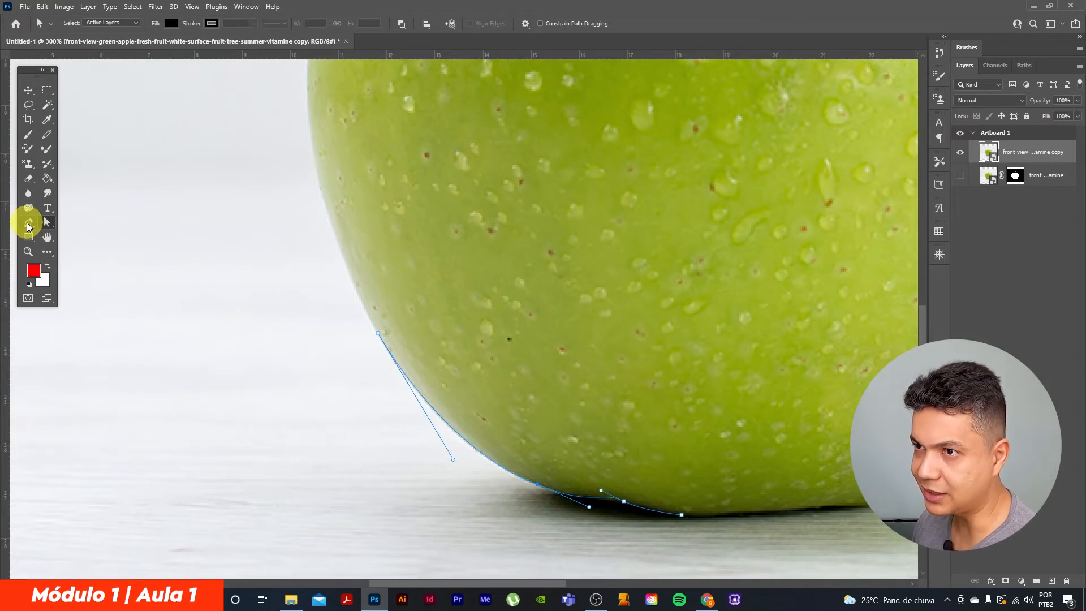
pyautogui.click(28, 224)
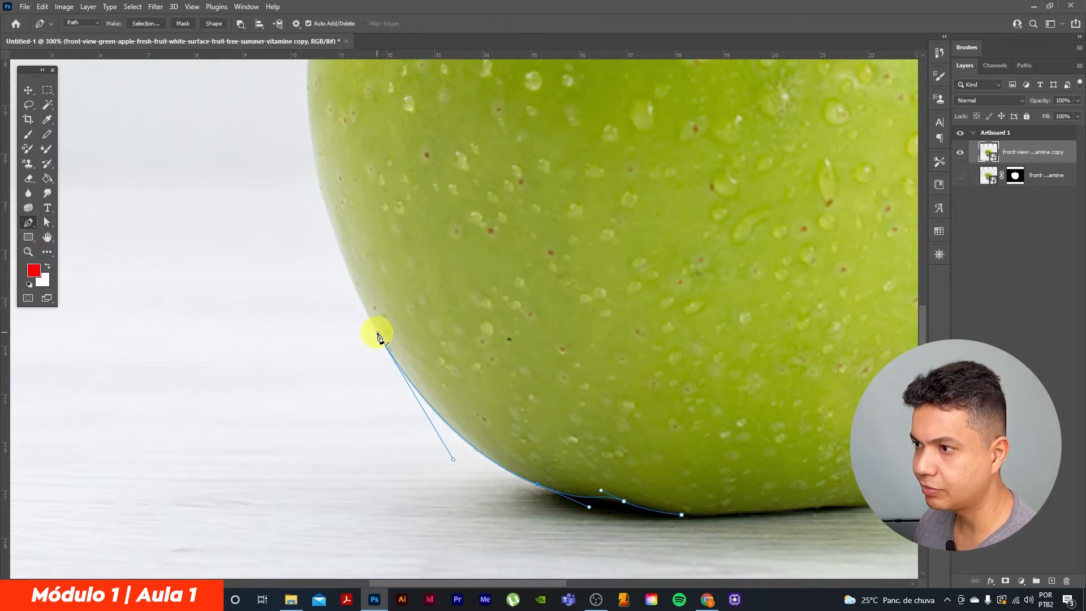
# Add a curved anchor point on the apple's left edge and adjust the handles of the lower-left anchor to follow the contour
pyautogui.scroll(3, 413, 357)
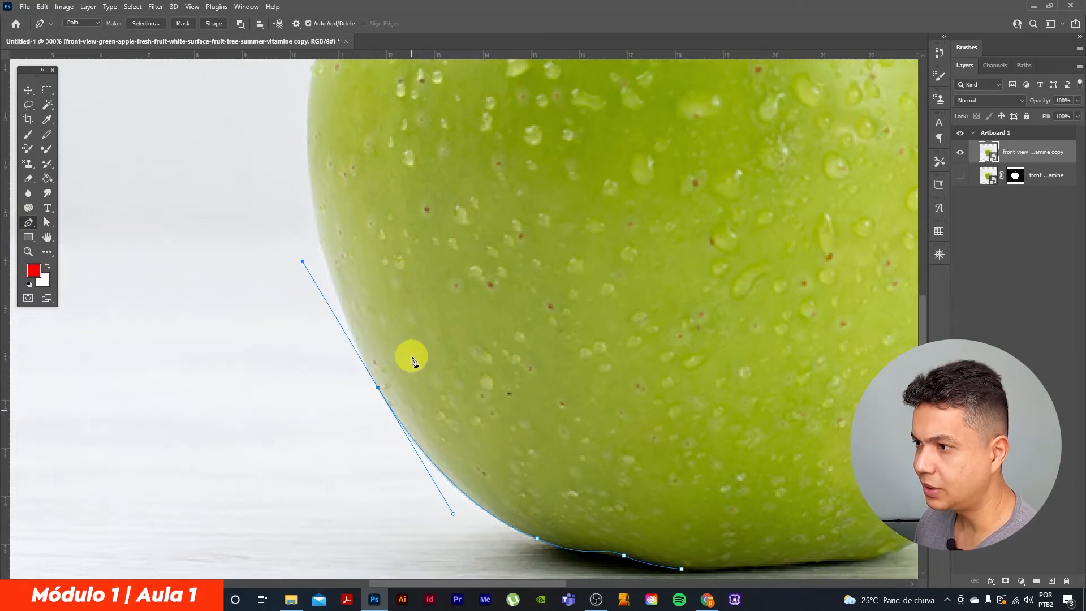
pyautogui.scroll(2, 277, 300)
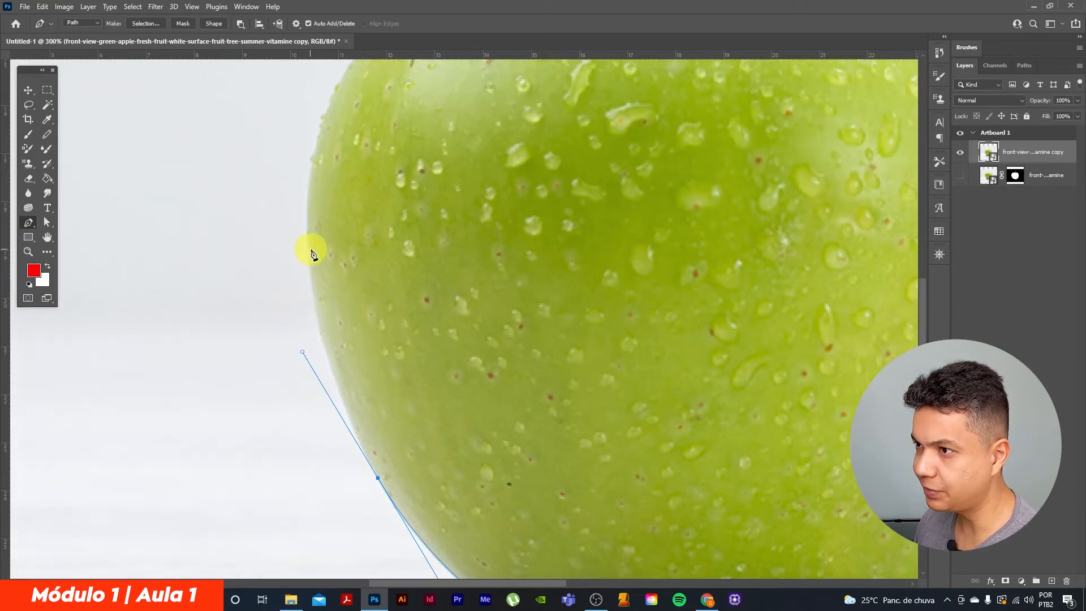
pyautogui.moveTo(307, 222); pyautogui.dragTo(307, 163)
pyautogui.press('a')
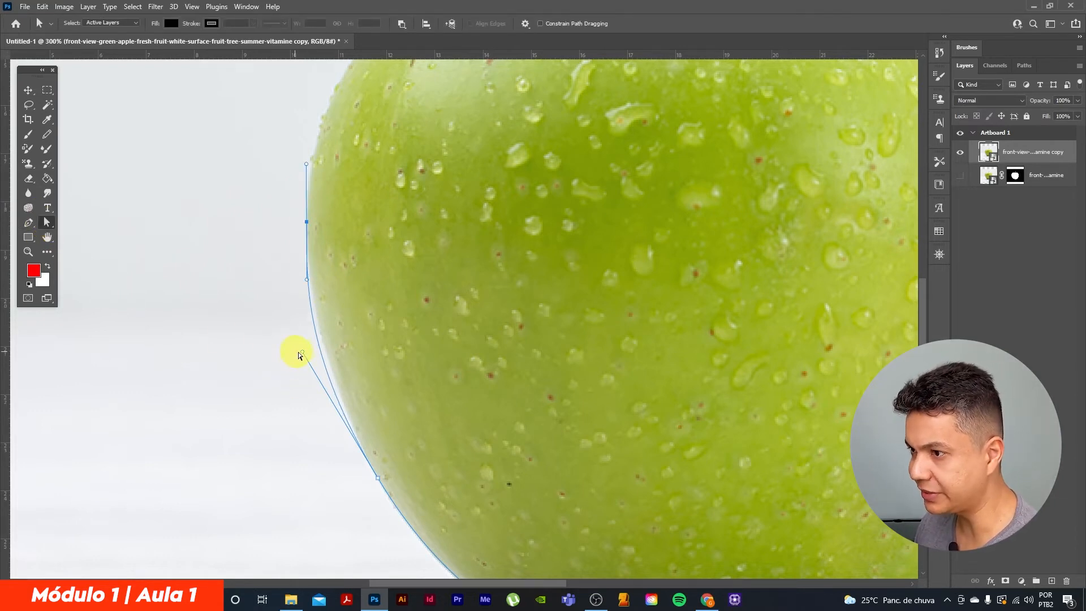
pyautogui.moveTo(301, 351)
pyautogui.mouseDown()
pyautogui.moveTo(304, 361)
pyautogui.moveTo(313, 355)
pyautogui.mouseUp()
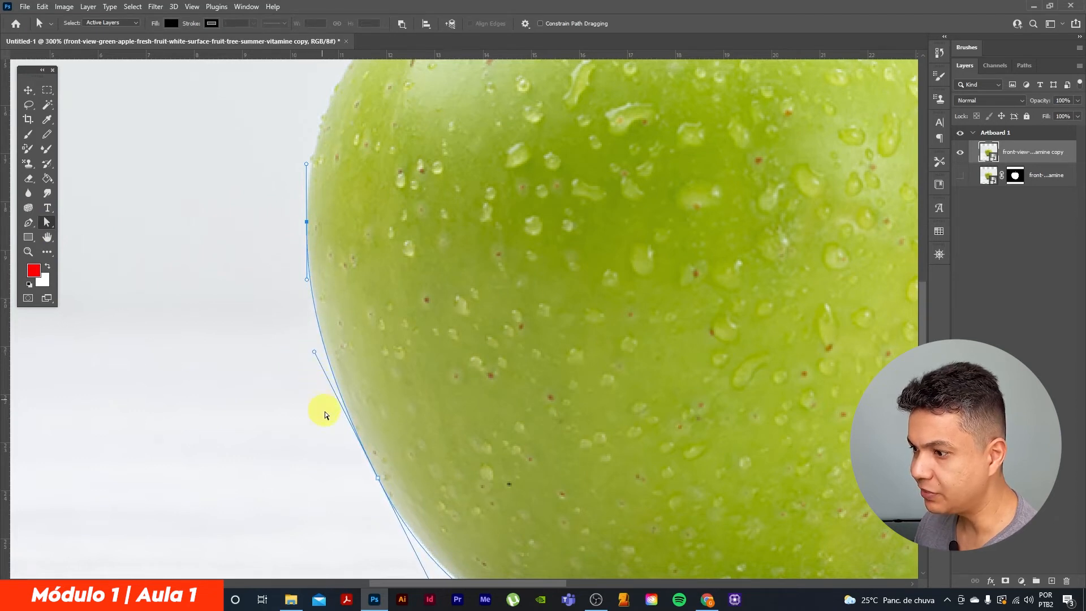
pyautogui.scroll(-5, 325, 414)
pyautogui.moveTo(446, 456); pyautogui.dragTo(430, 436)
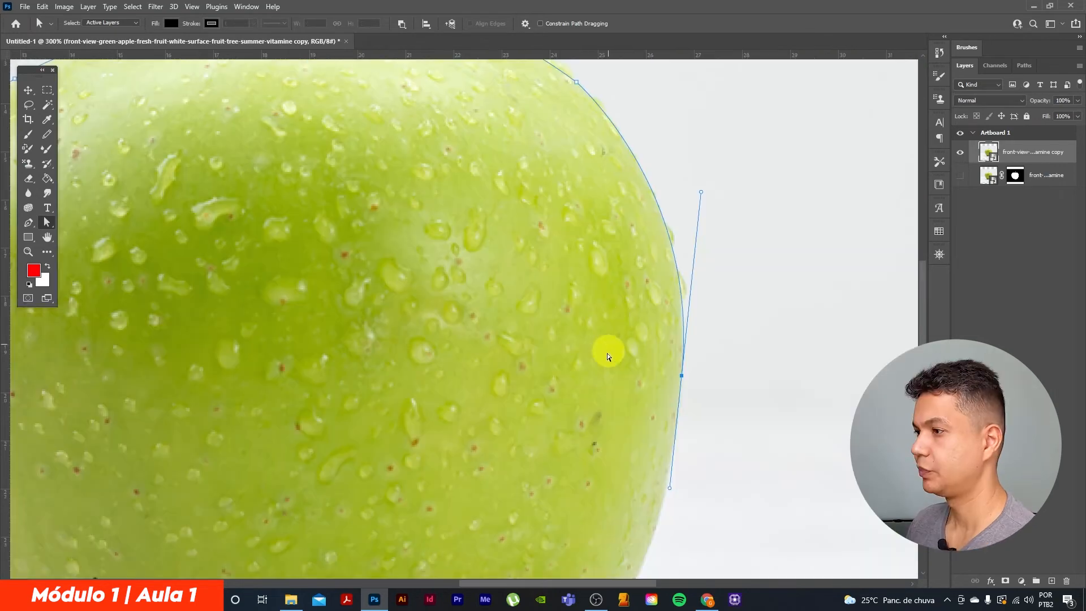
# Look over the apple's right edge at high zoom to examine how closely the traced path follows it
pyautogui.moveTo(406, 326); pyautogui.dragTo(456, 300)
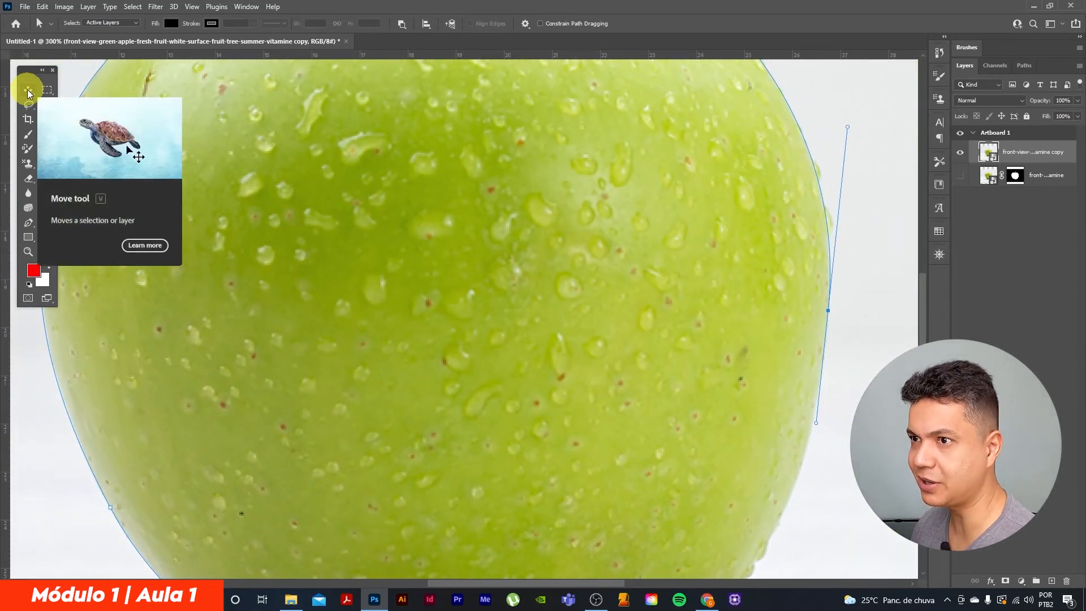
pyautogui.moveTo(447, 340); pyautogui.dragTo(460, 307)
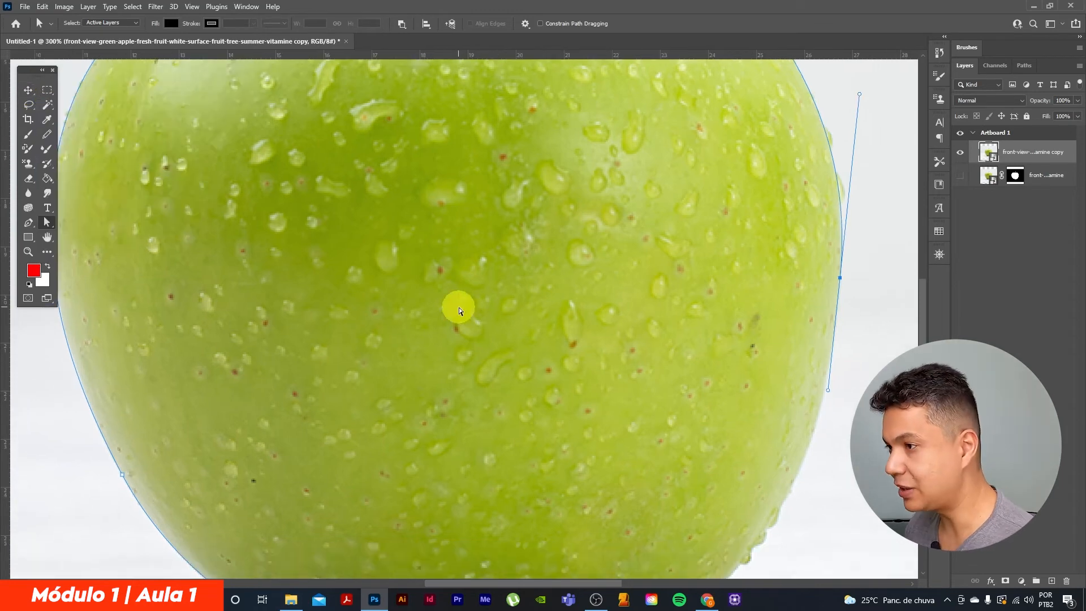
pyautogui.moveTo(592, 311); pyautogui.dragTo(520, 310)
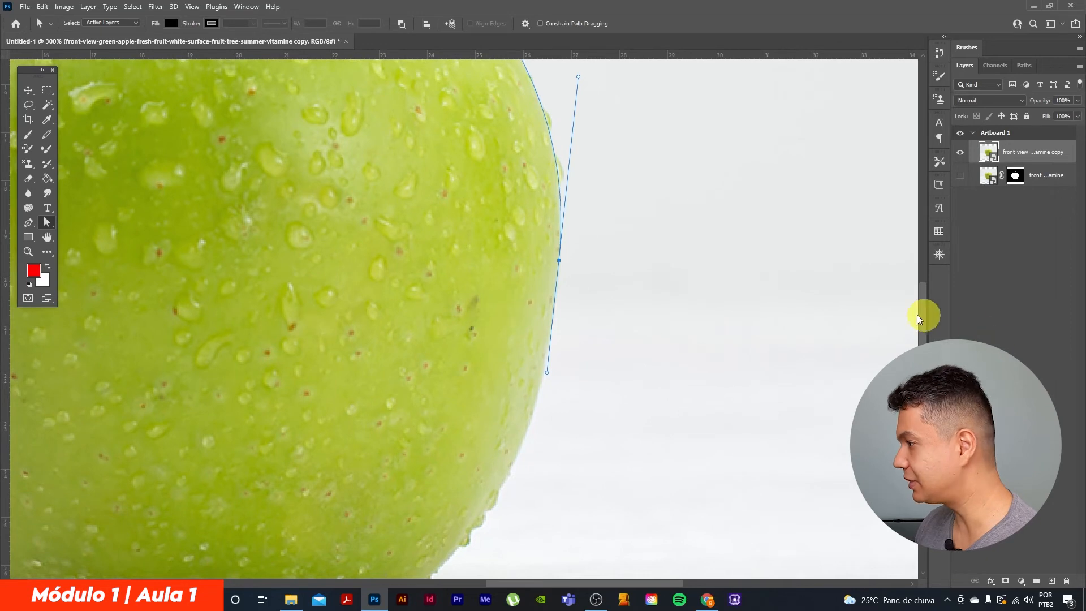
pyautogui.scroll(2, 925, 317)
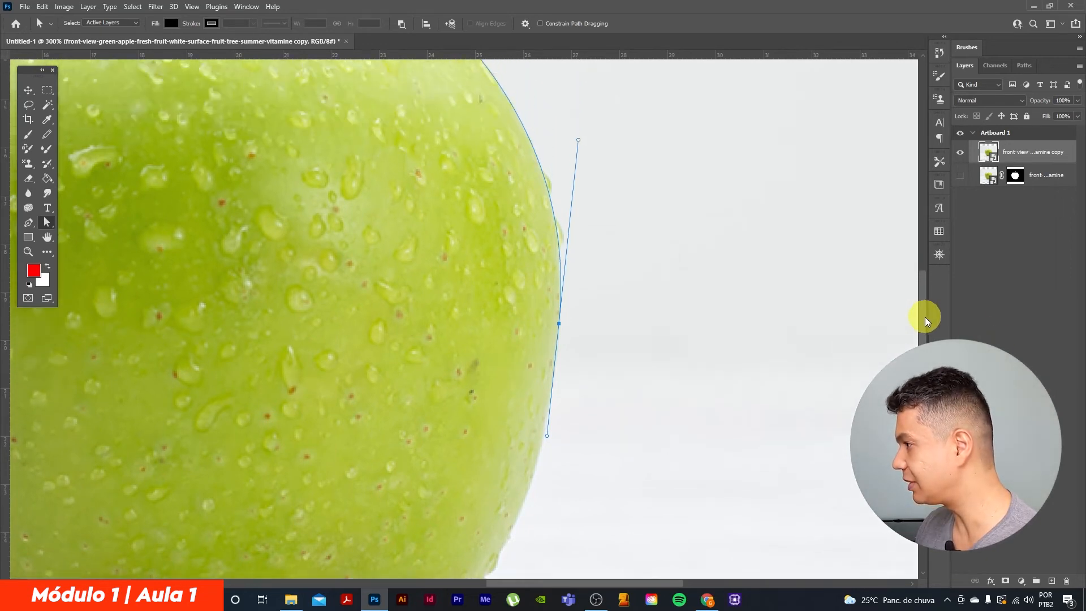
pyautogui.scroll(-3, 924, 319)
pyautogui.scroll(3, 925, 320)
pyautogui.scroll(-2, 924, 320)
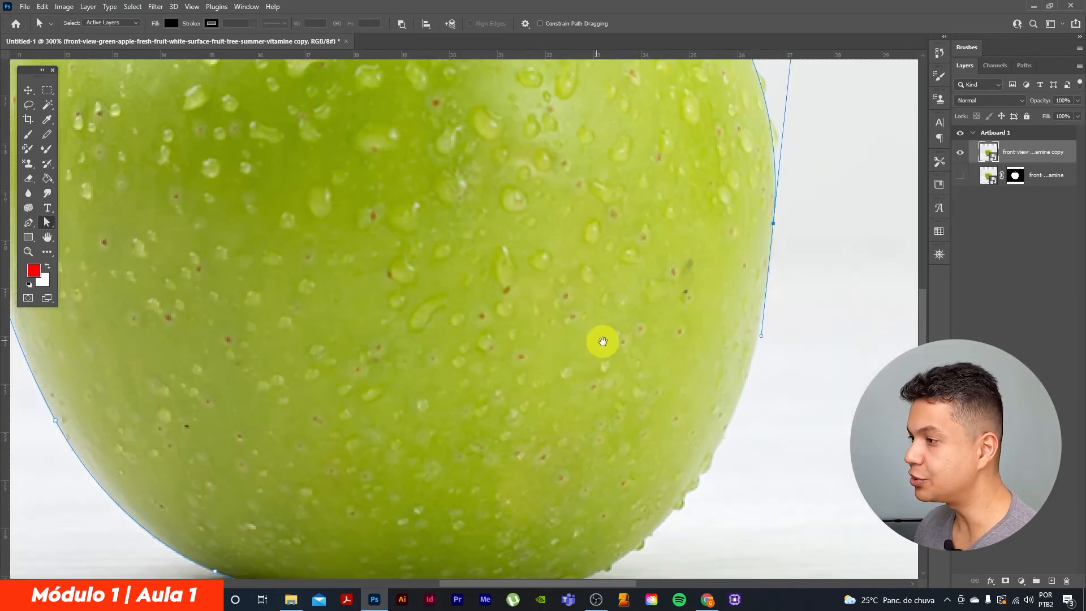
pyautogui.moveTo(601, 341)
pyautogui.mouseDown()
pyautogui.moveTo(586, 315)
pyautogui.moveTo(570, 312)
pyautogui.moveTo(593, 336)
pyautogui.mouseUp()
# View the whole apple outline at 100% zoom and check its work path entry, ending with the Pen tool active
pyautogui.hotkey('ctrl', '1')
pyautogui.press('p')
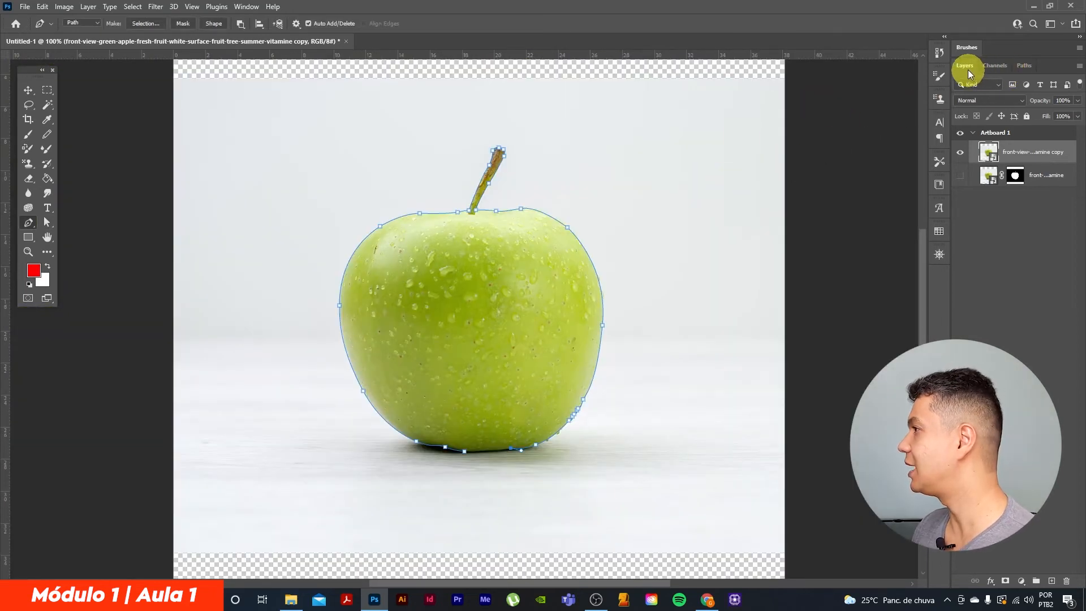
pyautogui.click(1026, 66)
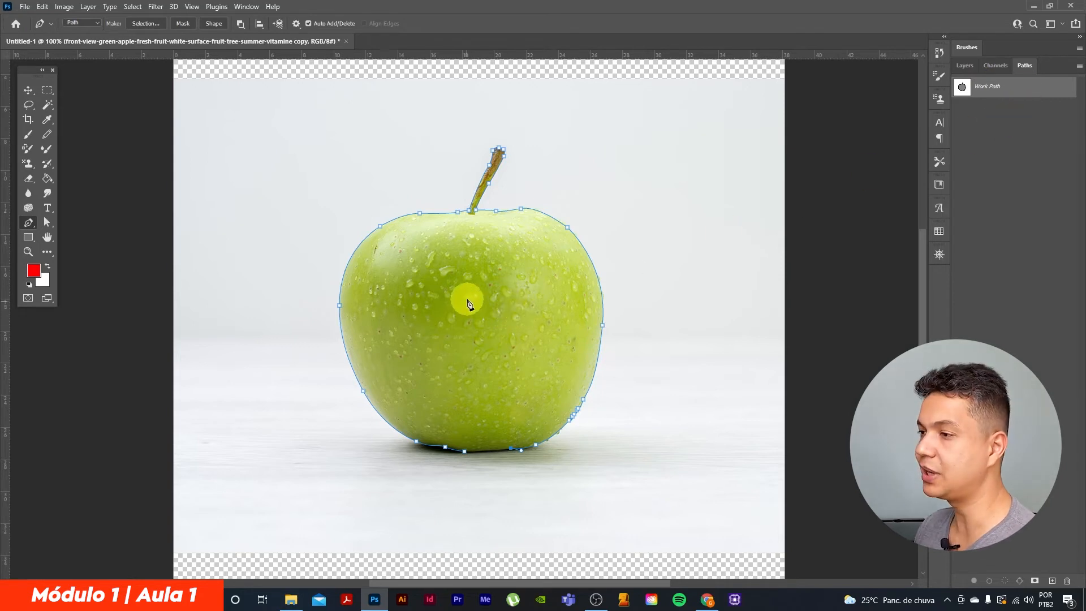
pyautogui.click(967, 68)
# Close the Pen path at its starting anchor on the apple's bottom edge with a curved segment, and check the neighbouring base anchor
pyautogui.scroll(-2, 638, 412)
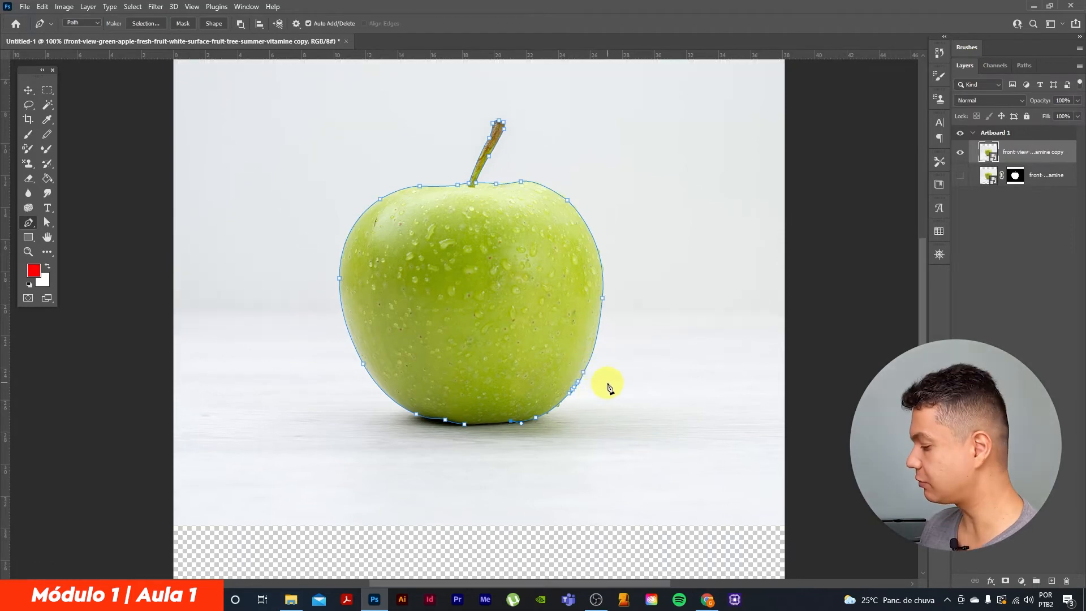
pyautogui.scroll(5, 607, 383)
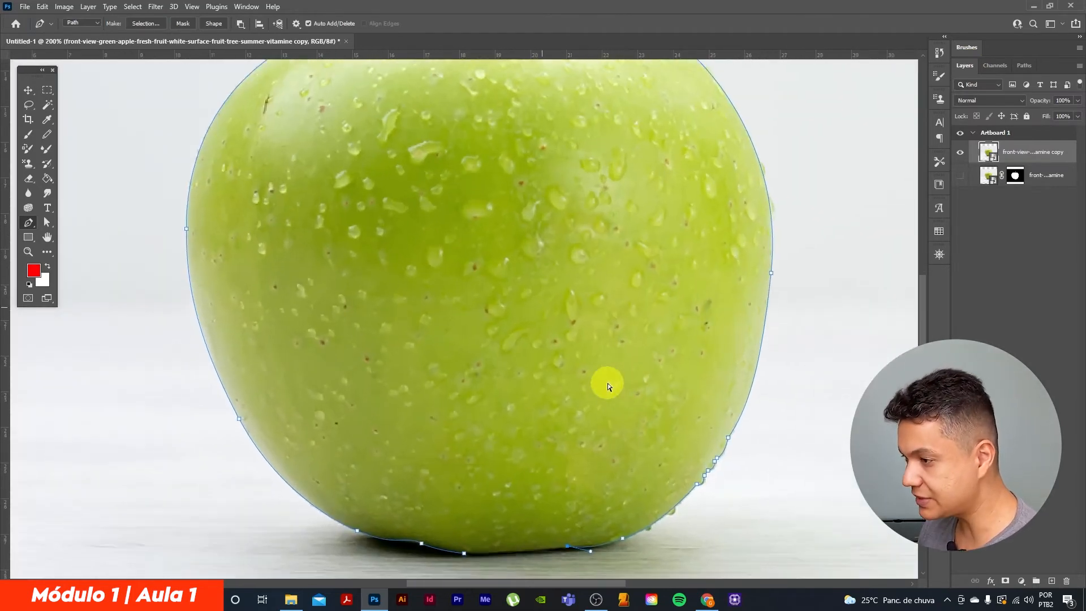
pyautogui.scroll(-5, 553, 407)
pyautogui.scroll(4, 539, 436)
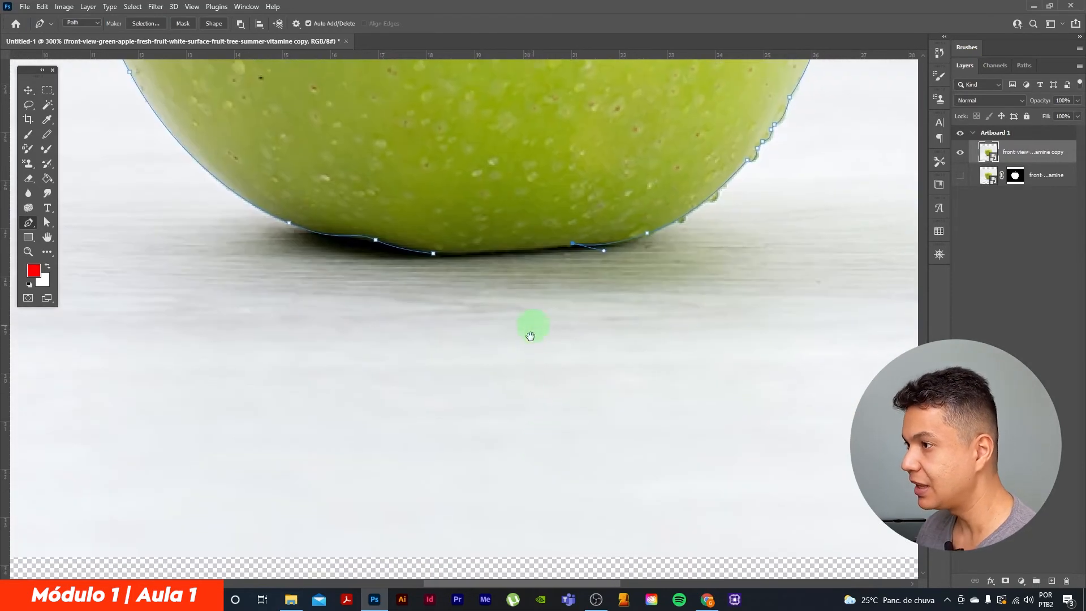
pyautogui.scroll(1, 534, 323)
pyautogui.scroll(2, 514, 368)
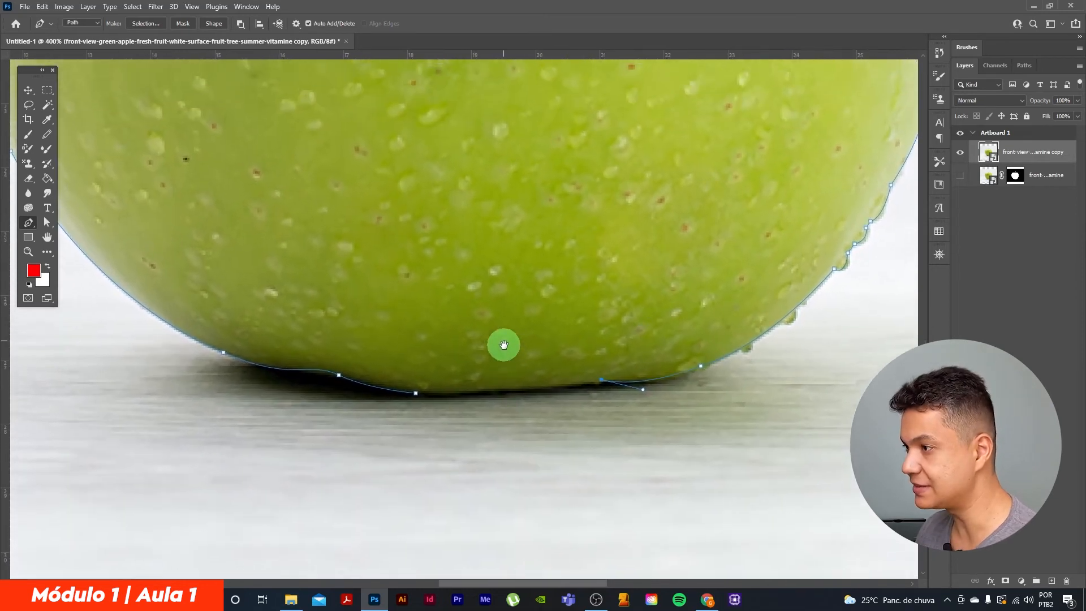
pyautogui.click(30, 229)
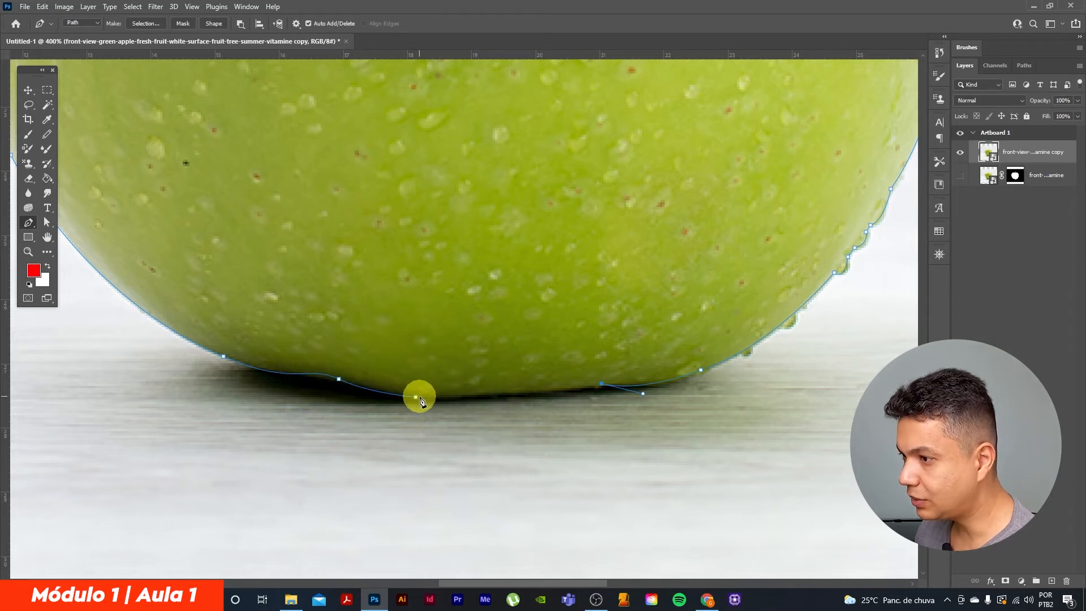
pyautogui.moveTo(417, 397); pyautogui.dragTo(362, 398)
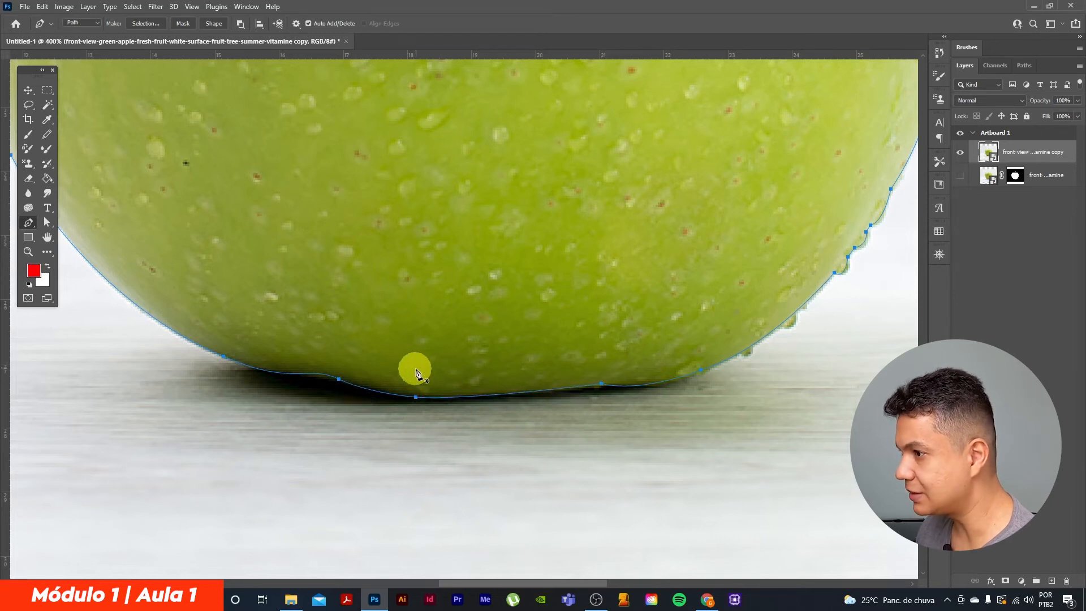
pyautogui.click(47, 222)
pyautogui.click(602, 386)
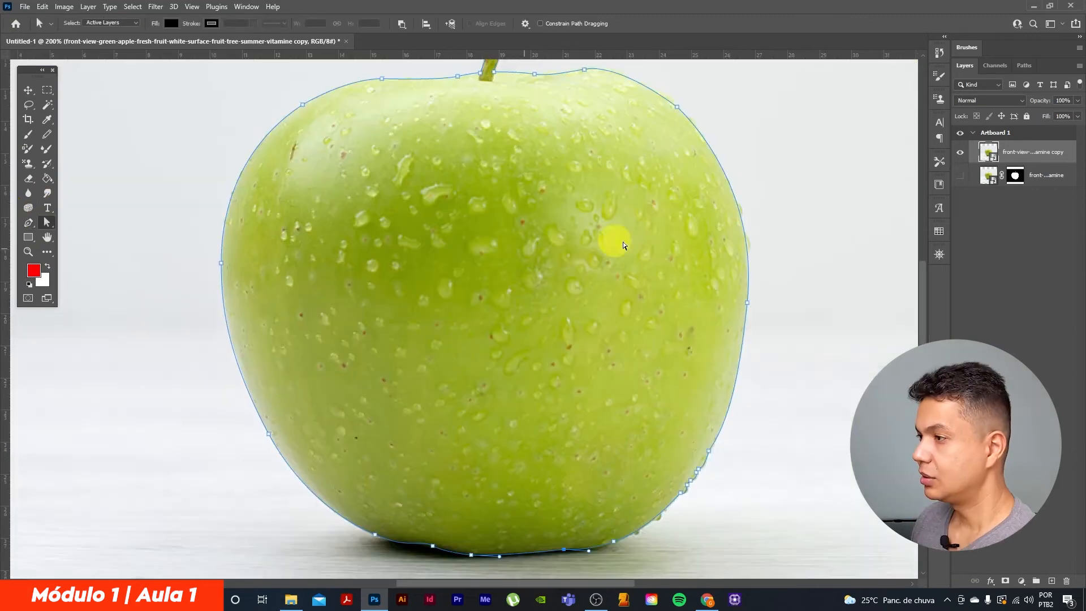
# Save the work path under the name "Seleção maçã"
pyautogui.click(1024, 67)
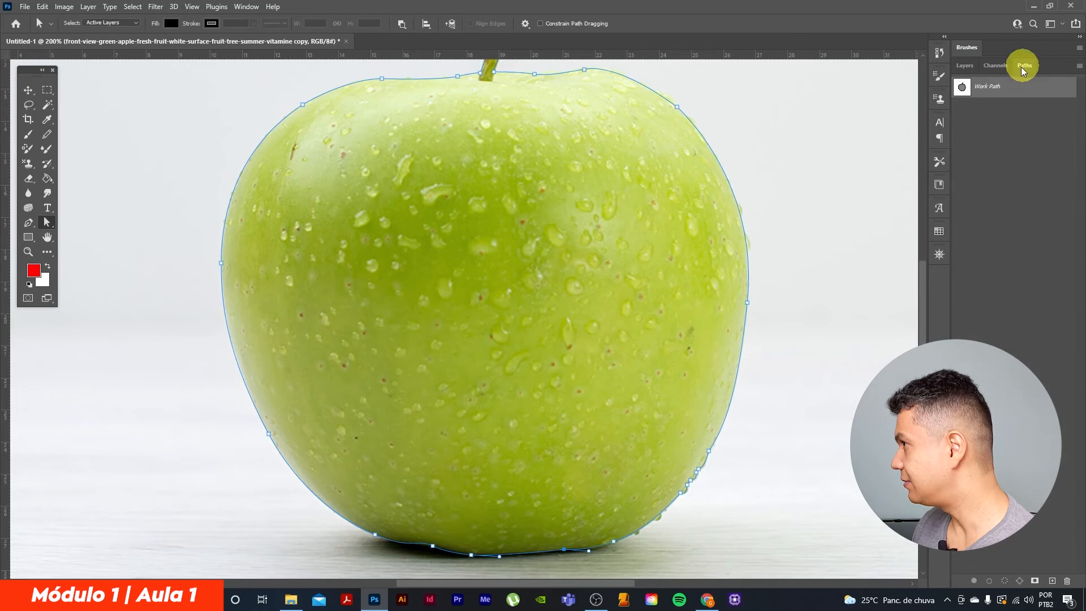
pyautogui.doubleClick(996, 88)
pyautogui.write('Seleção maçã')
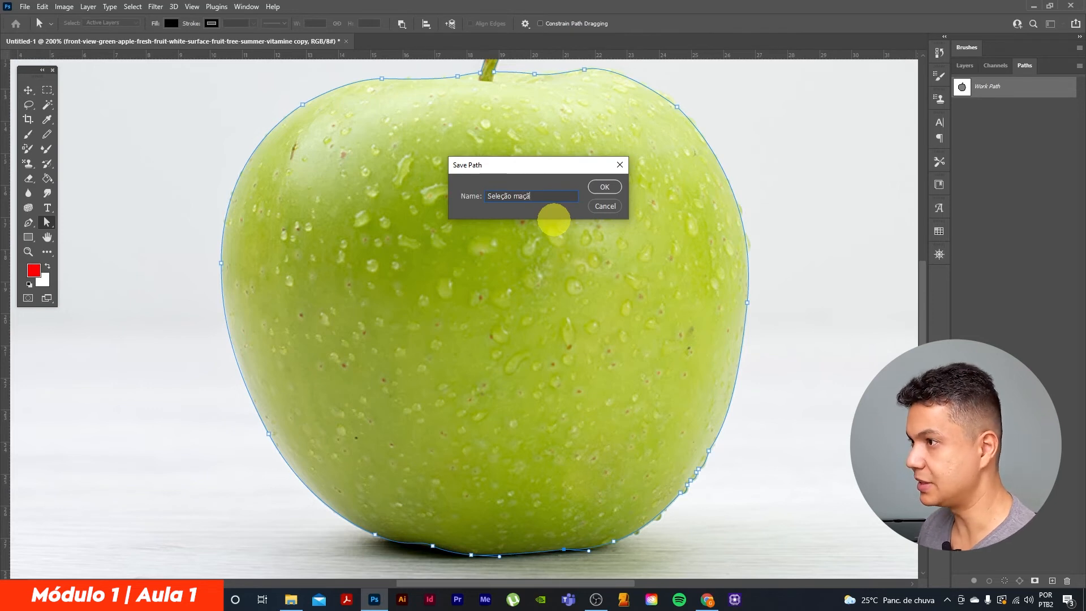
pyautogui.press('Return')
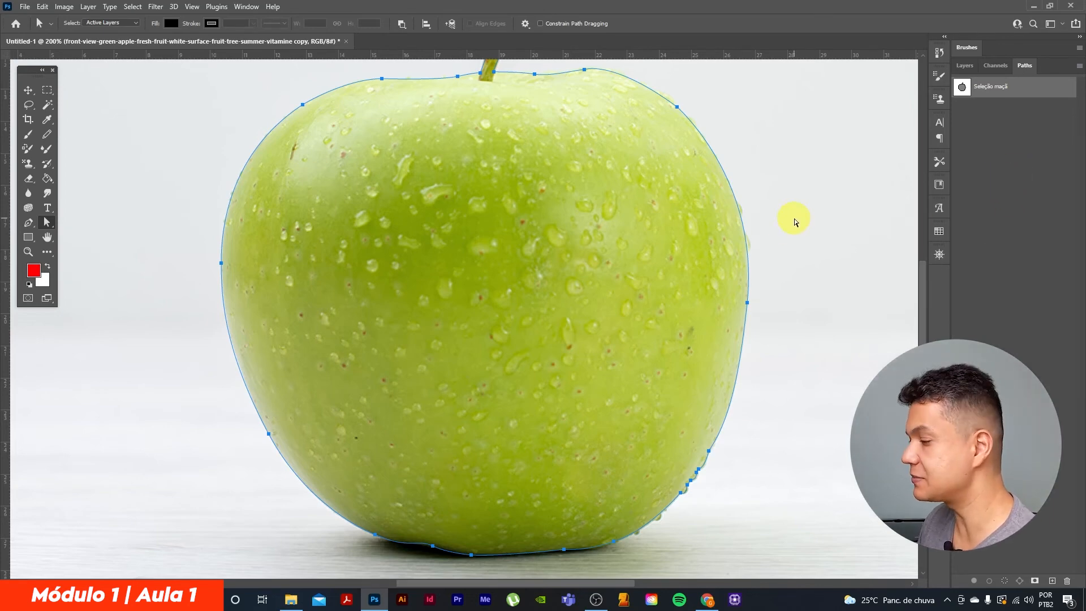
# Convert the apple path into a new anti-aliased selection with a feather radius of 0.5 pixels
pyautogui.hotkey('ctrl', '-')
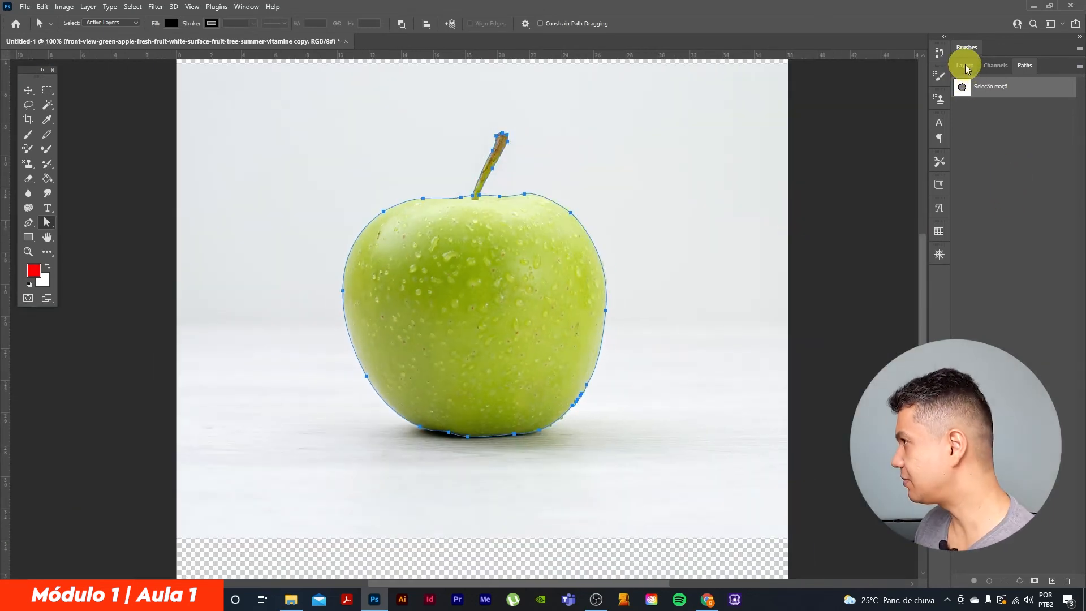
pyautogui.click(966, 66)
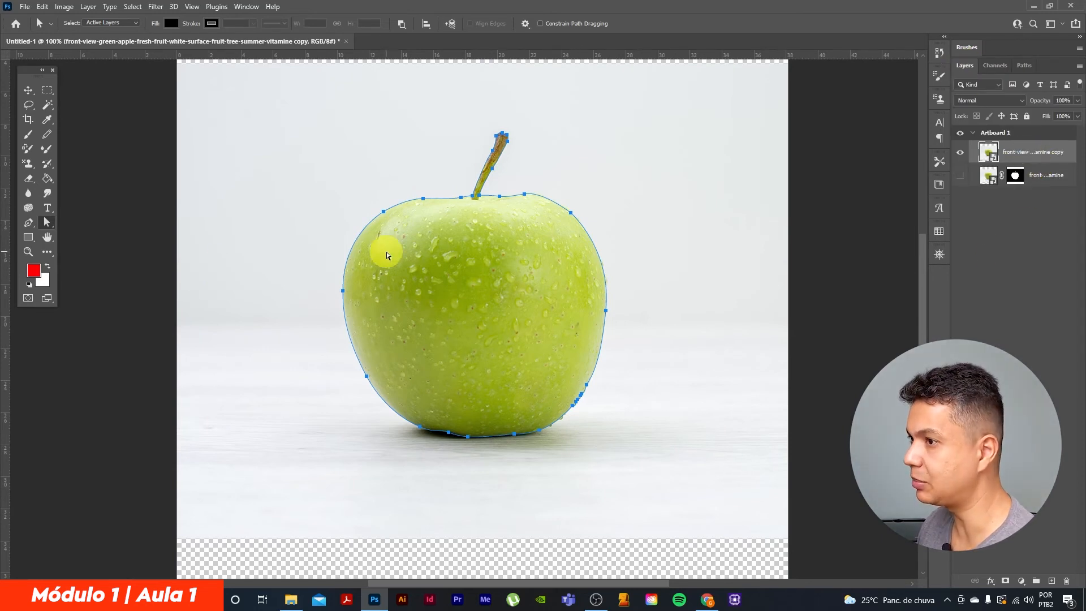
pyautogui.click(28, 223)
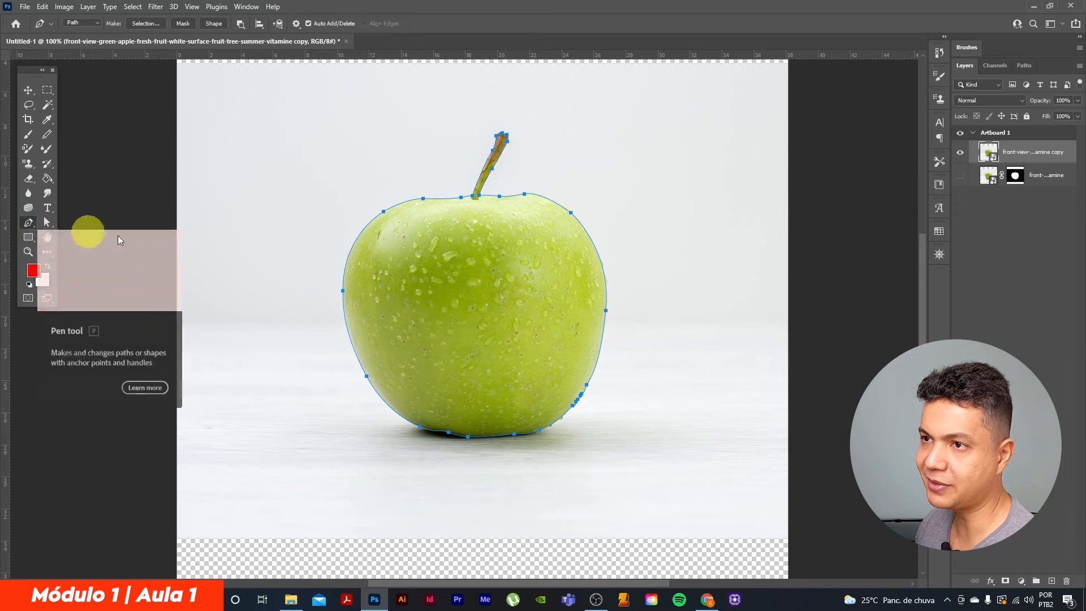
pyautogui.hotkey('ctrl', '+')
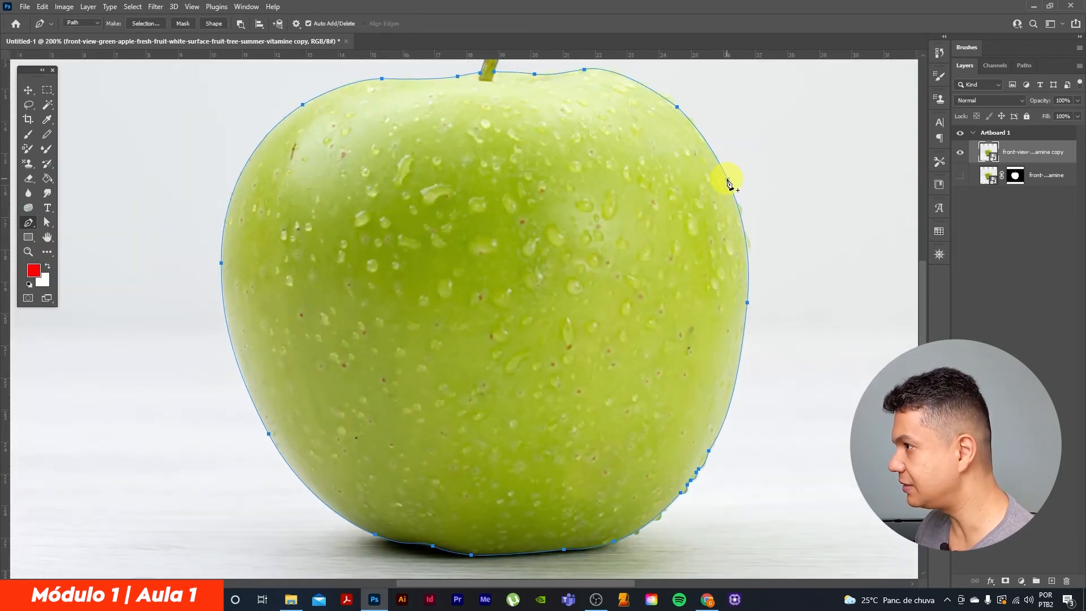
pyautogui.rightClick(729, 184)
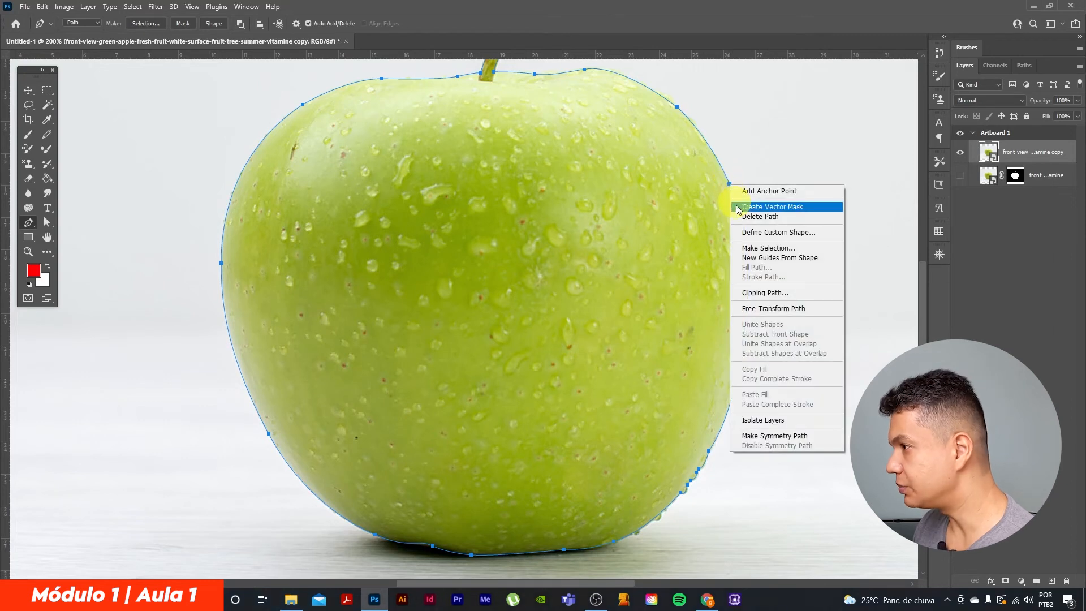
pyautogui.click(764, 251)
pyautogui.moveTo(316, 88); pyautogui.dragTo(322, 103)
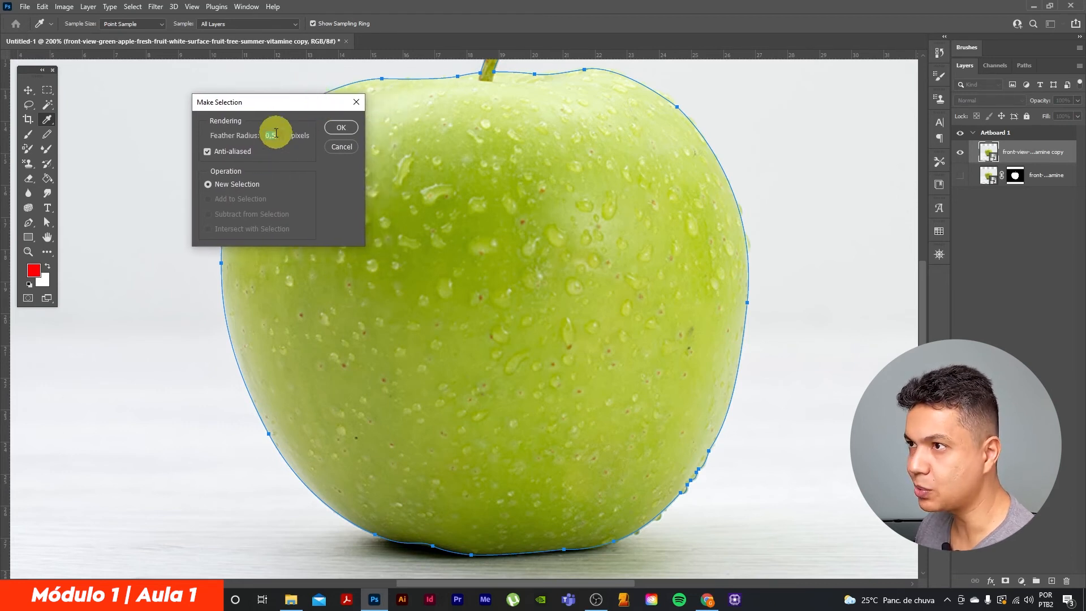
pyautogui.click(347, 138)
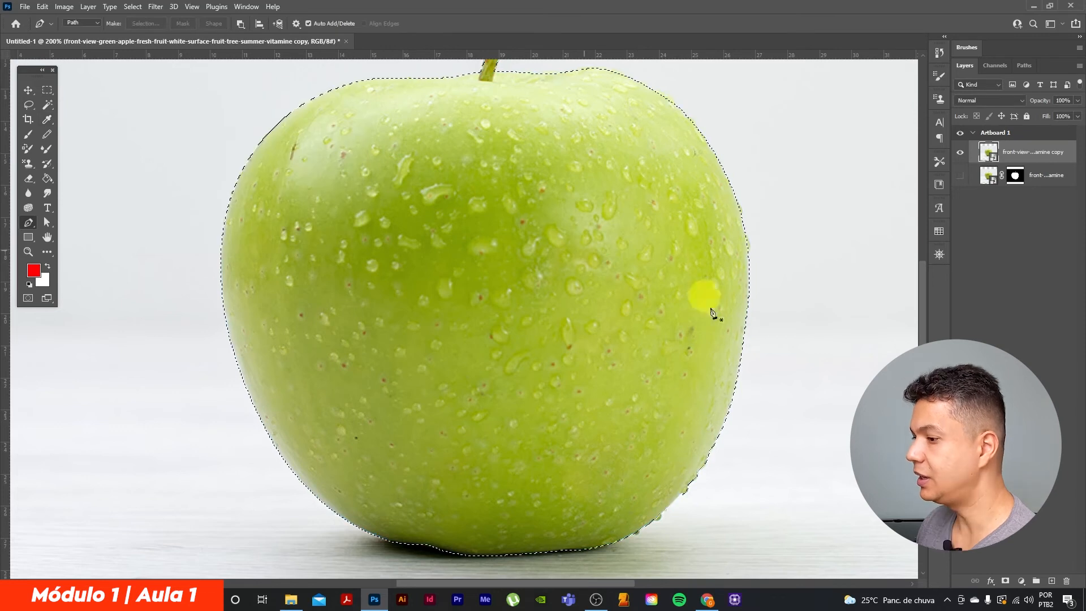
pyautogui.scroll(3, 478, 320)
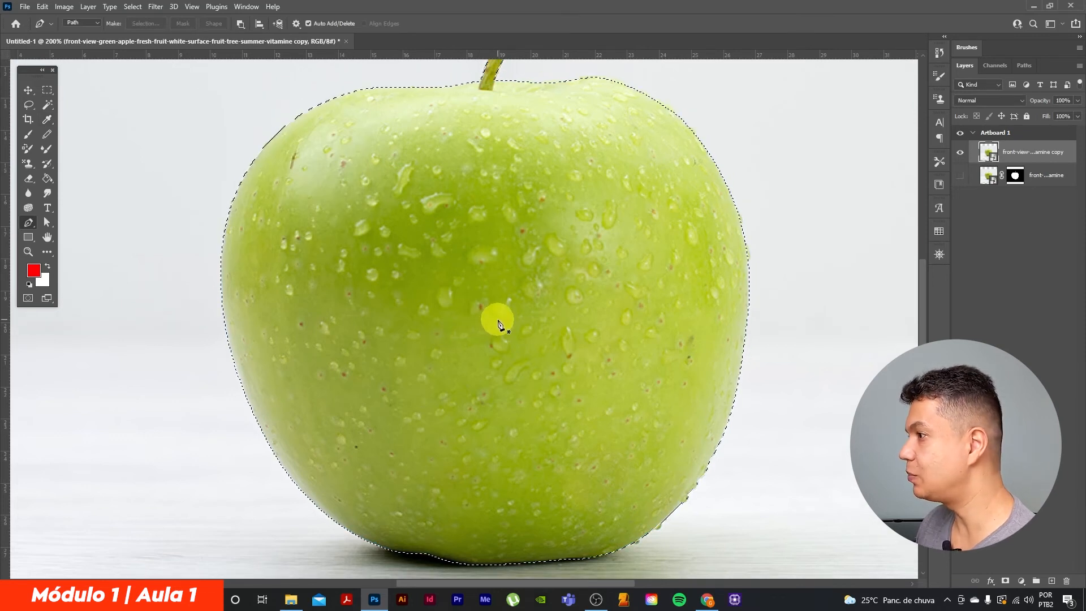
pyautogui.scroll(1, 498, 327)
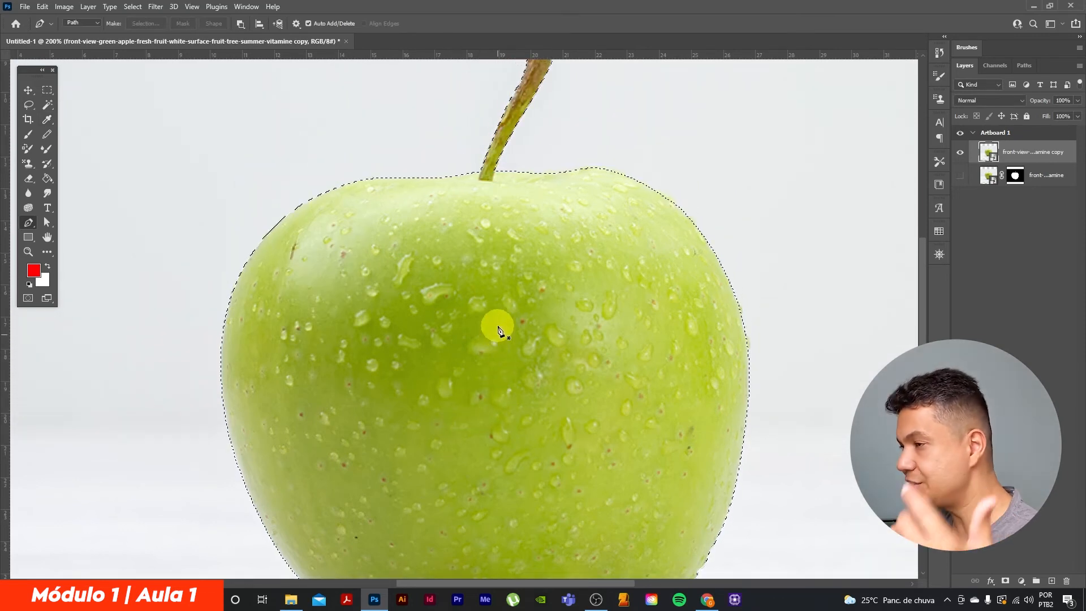
pyautogui.moveTo(48, 104); pyautogui.dragTo(94, 137)
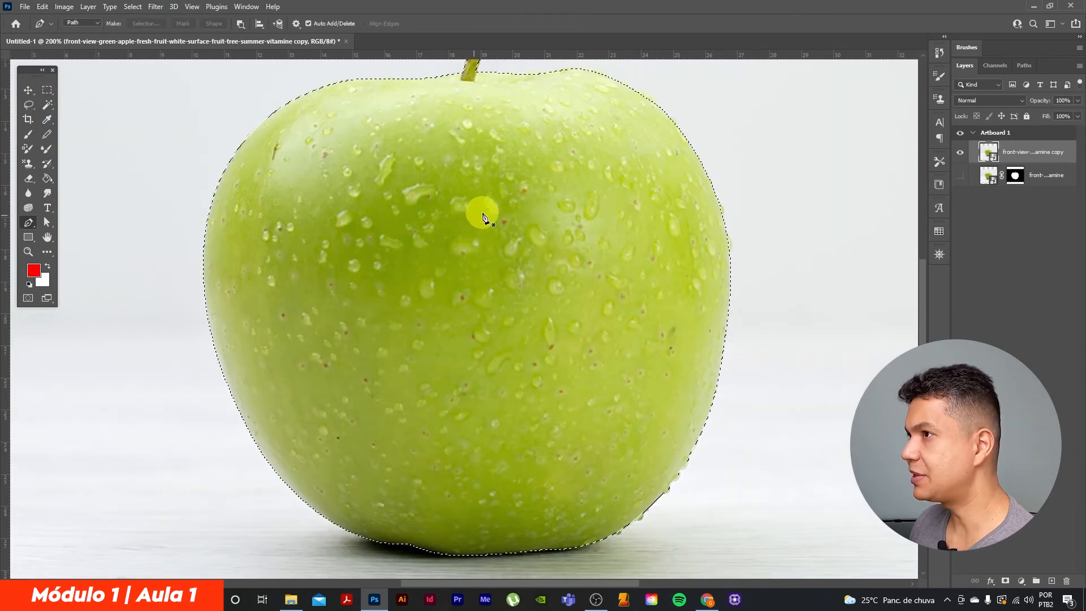
pyautogui.scroll(3, 484, 214)
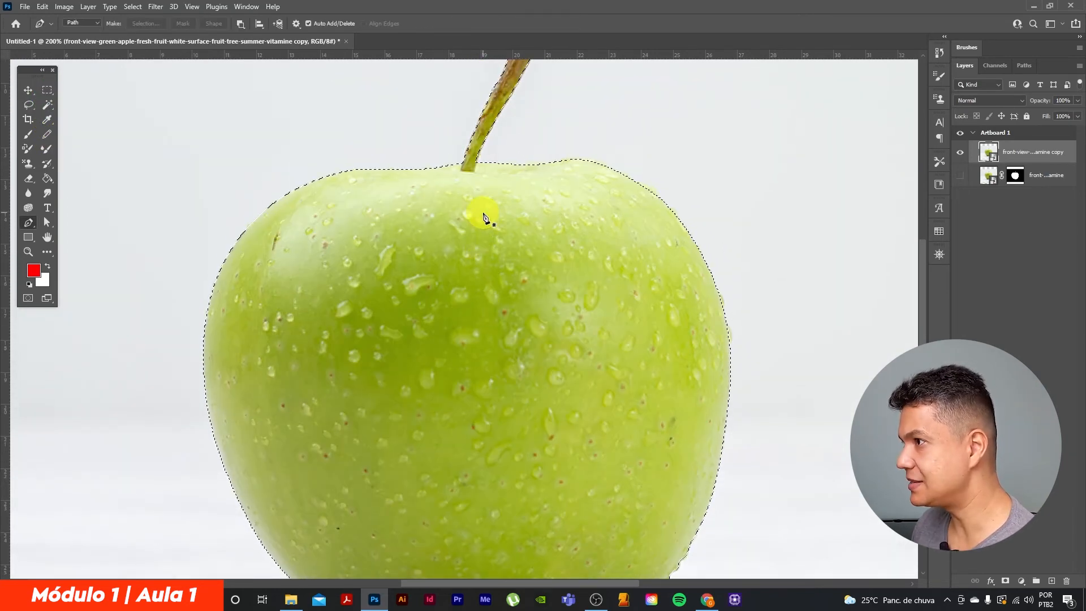
# Contract the apple selection by 1 pixel and inspect its edge around the apple's top and stem
pyautogui.click(135, 12)
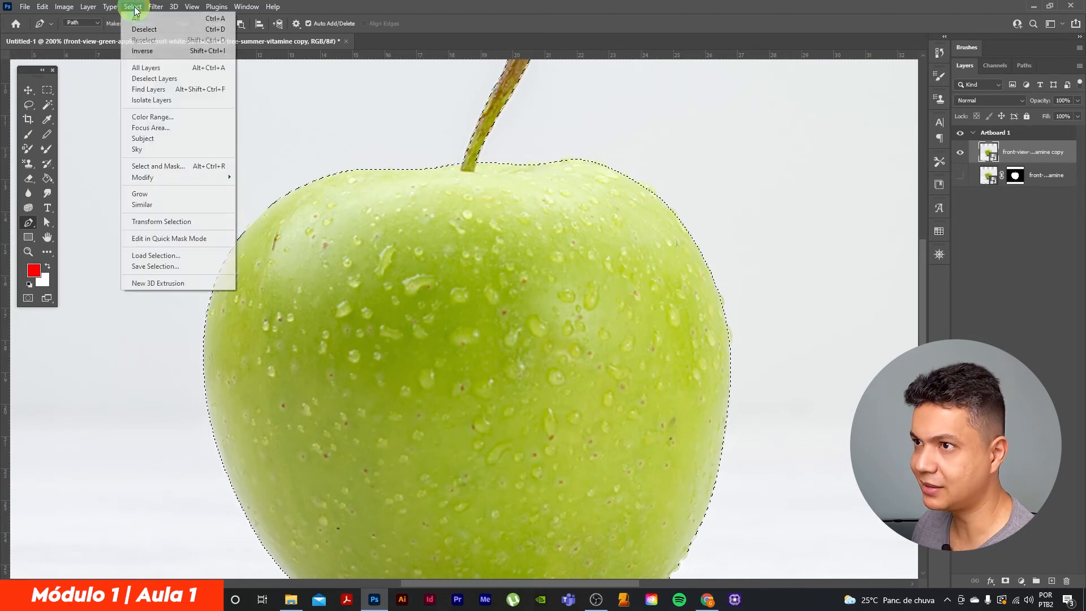
pyautogui.moveTo(170, 177)
pyautogui.click(258, 209)
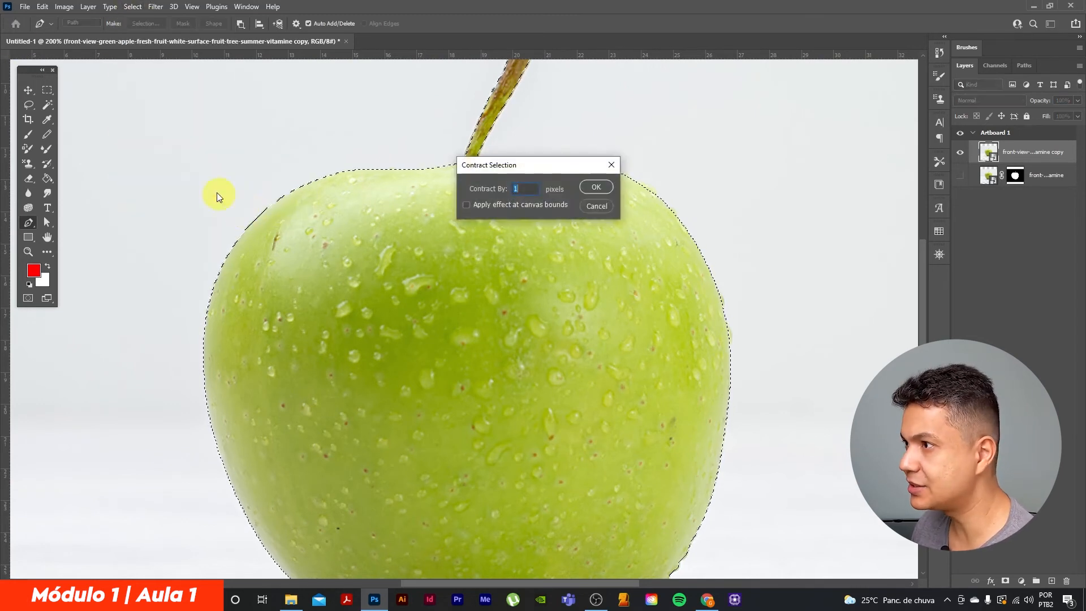
pyautogui.click(597, 189)
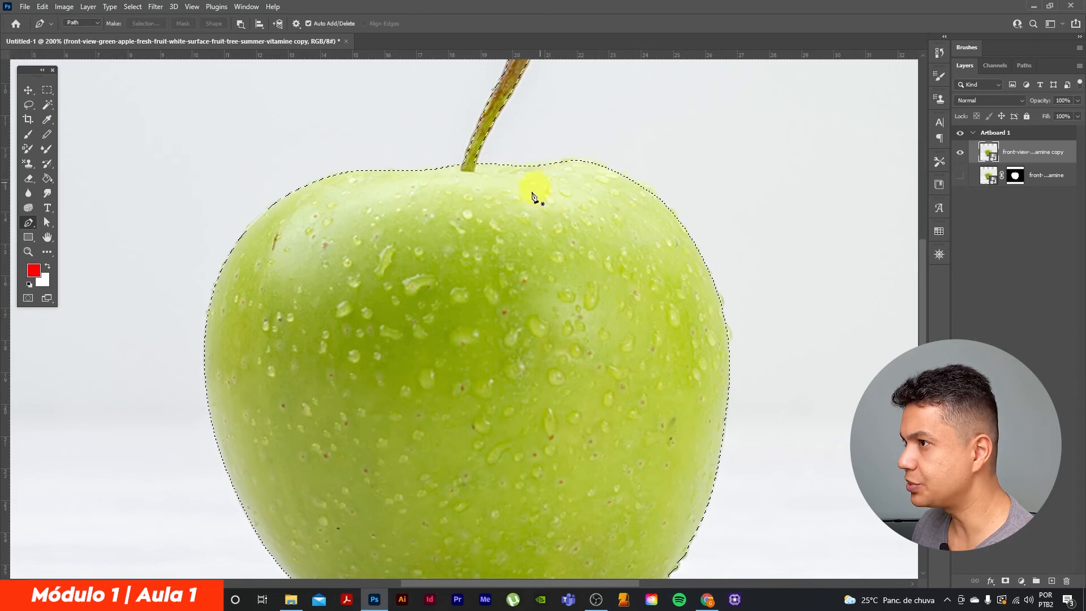
pyautogui.scroll(2, 537, 201)
pyautogui.hotkey('ctrl', '+')
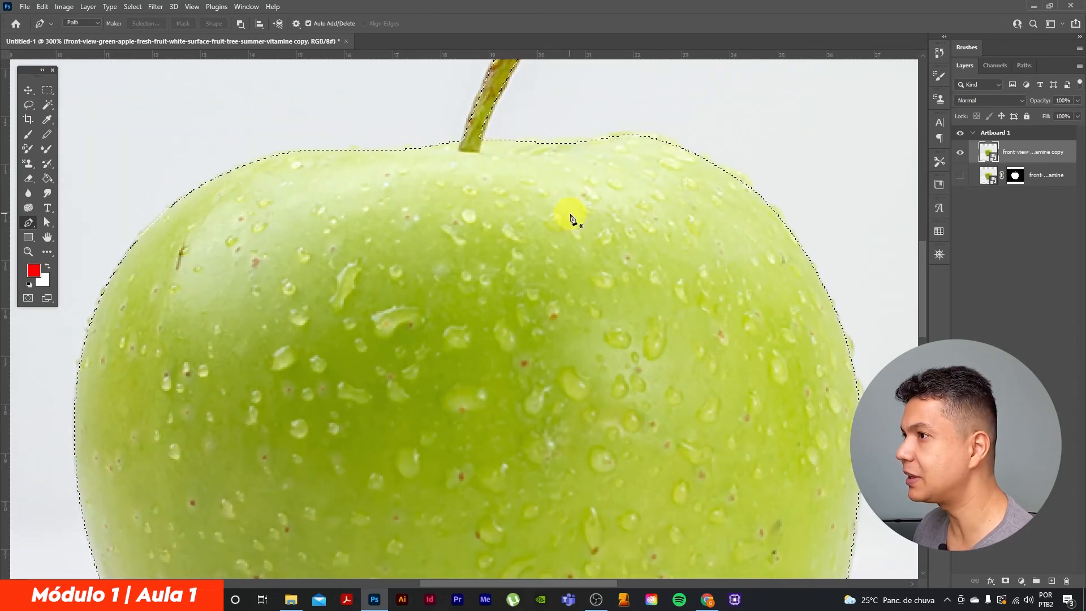
# Inspect the contracted selection's edge along the apple's sides and down to its lower part
pyautogui.moveTo(803, 313); pyautogui.dragTo(723, 294)
pyautogui.moveTo(611, 238); pyautogui.dragTo(656, 309)
pyautogui.moveTo(485, 255); pyautogui.dragTo(599, 265)
pyautogui.moveTo(190, 315); pyautogui.dragTo(368, 259)
pyautogui.moveTo(752, 377); pyautogui.dragTo(612, 331)
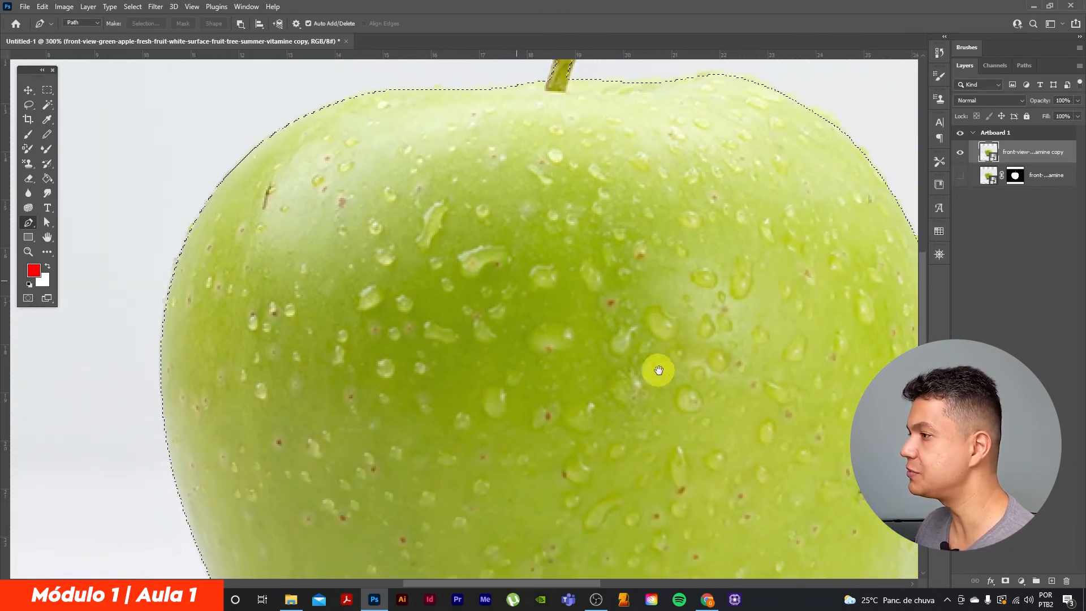
pyautogui.moveTo(696, 377); pyautogui.dragTo(604, 357)
pyautogui.moveTo(668, 403); pyautogui.dragTo(655, 347)
pyautogui.moveTo(632, 418); pyautogui.dragTo(655, 353)
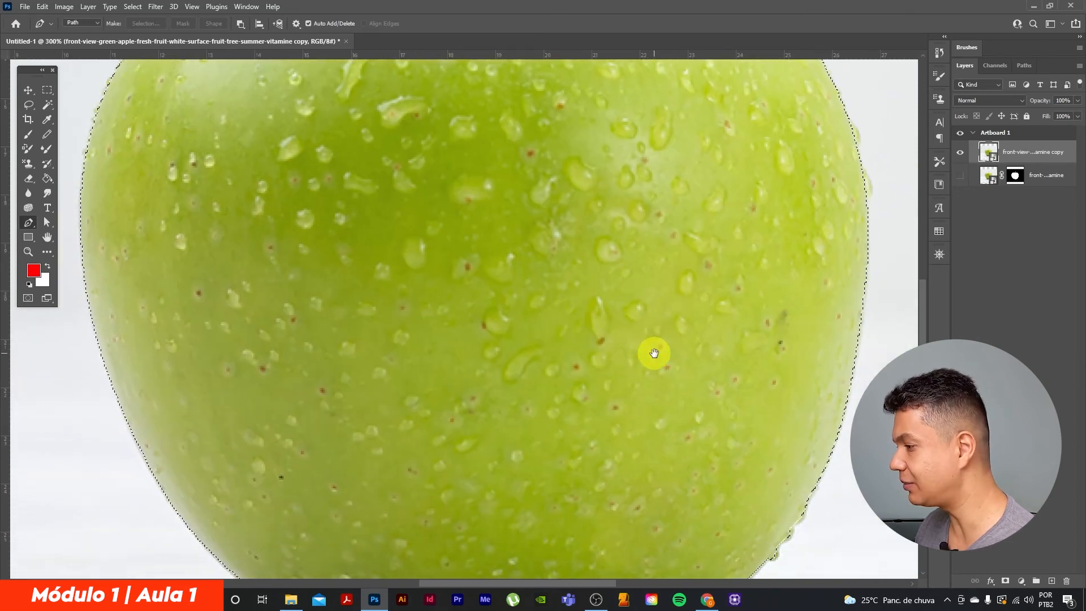
# Add a layer mask to the layer copy from the apple selection and check the cutout
pyautogui.hotkey('ctrl', '1')
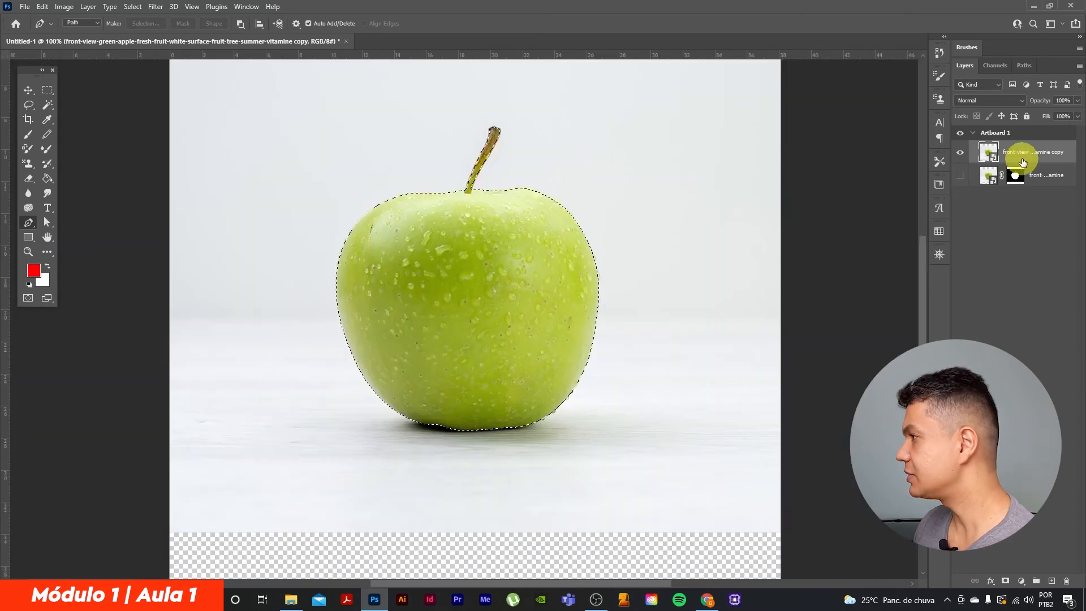
pyautogui.click(1007, 581)
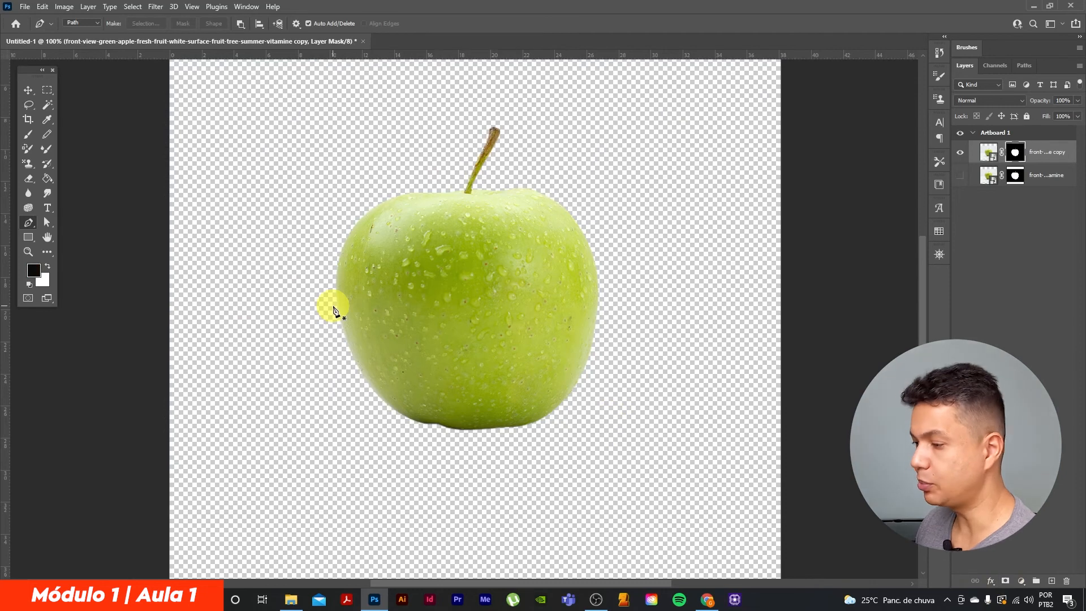
pyautogui.hotkey('ctrl', '+')
pyautogui.hotkey('ctrl', '-')
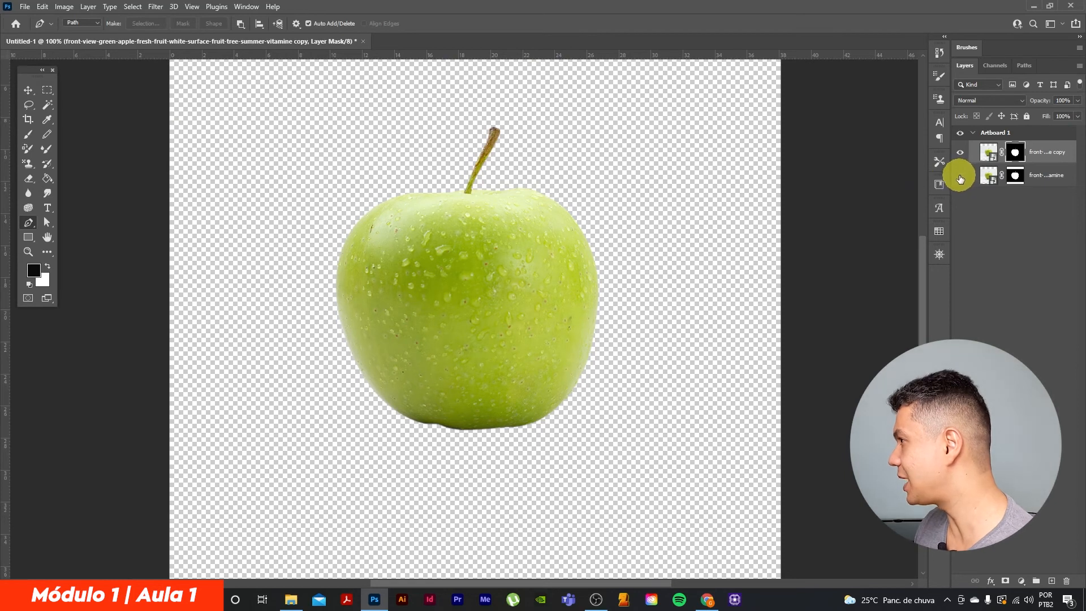
# Show the original masked layer and place the two apple cutouts side by side, with the layer copy's apple on the left
pyautogui.click(1050, 176)
pyautogui.click(28, 89)
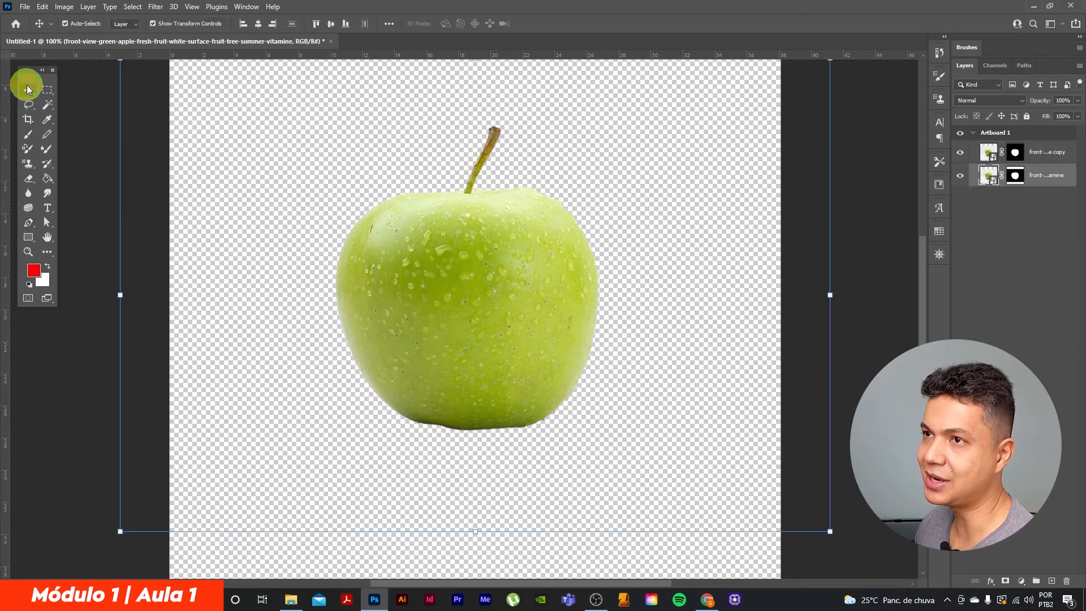
pyautogui.moveTo(548, 286); pyautogui.dragTo(515, 287)
pyautogui.moveTo(395, 287); pyautogui.dragTo(384, 285)
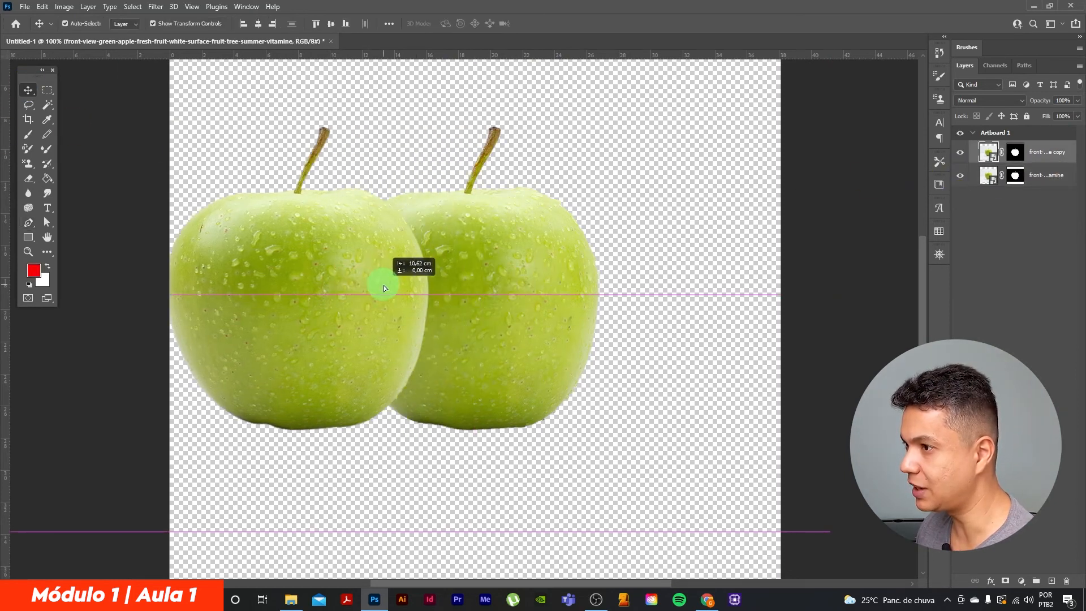
pyautogui.keyDown('shift'); pyautogui.click(1046, 174); pyautogui.keyUp('shift')
pyautogui.moveTo(485, 252); pyautogui.dragTo(620, 266)
pyautogui.moveTo(310, 283); pyautogui.dragTo(337, 283)
pyautogui.click(543, 297)
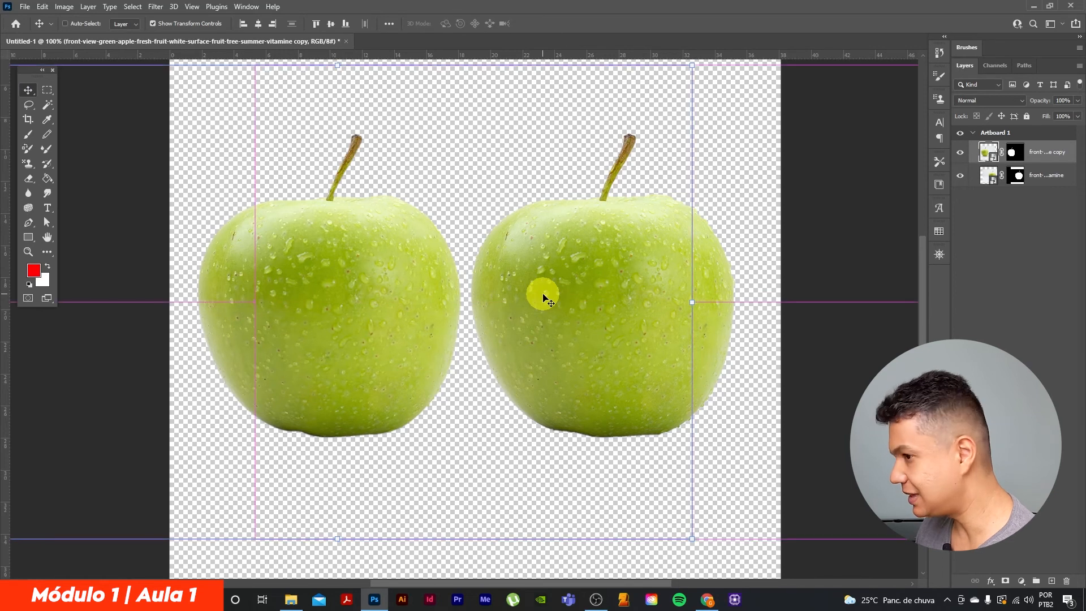
# Examine the base and lower edges of the left apple, cut out with the Pen path, at 200% zoom
pyautogui.hotkey('ctrl', '+')
pyautogui.moveTo(400, 402); pyautogui.dragTo(571, 232)
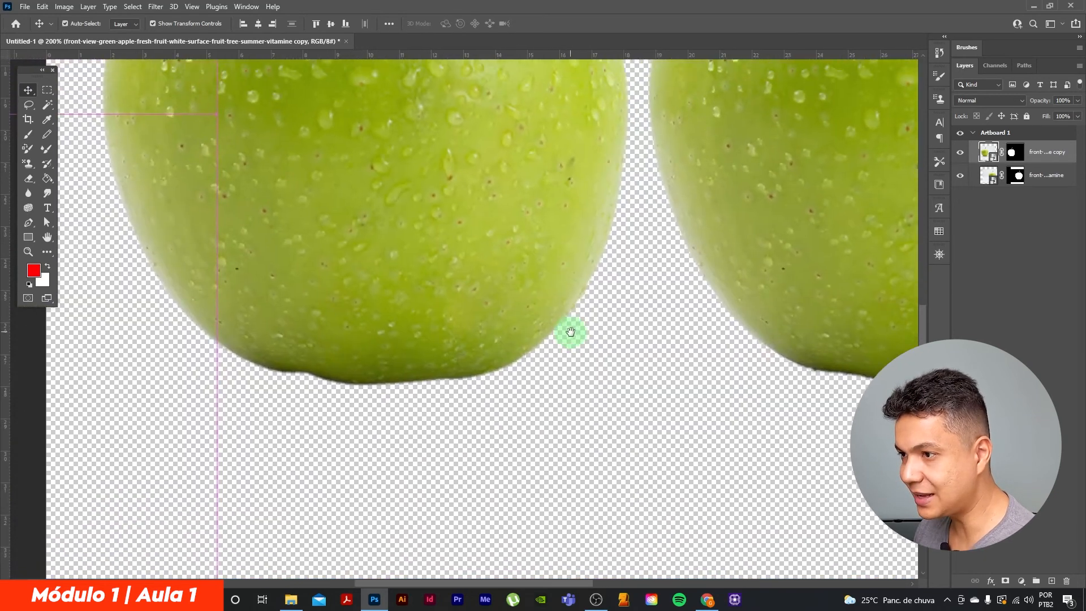
pyautogui.moveTo(718, 337); pyautogui.dragTo(633, 304)
pyautogui.moveTo(444, 300); pyautogui.dragTo(594, 283)
pyautogui.moveTo(495, 293); pyautogui.dragTo(568, 320)
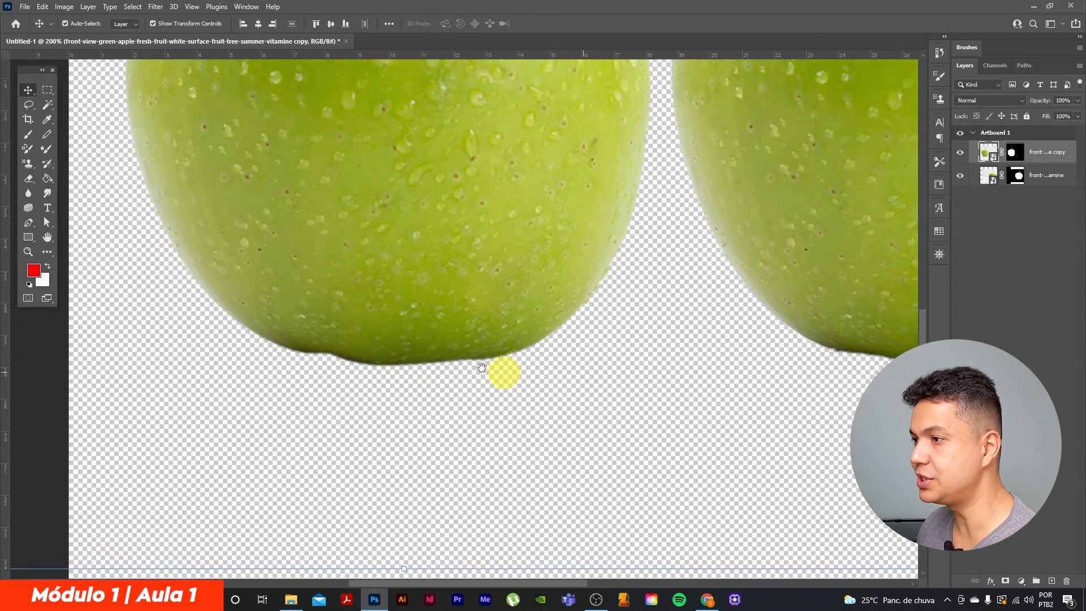
pyautogui.moveTo(488, 291); pyautogui.dragTo(500, 335)
pyautogui.moveTo(426, 298); pyautogui.dragTo(513, 272)
pyautogui.moveTo(577, 298); pyautogui.dragTo(546, 304)
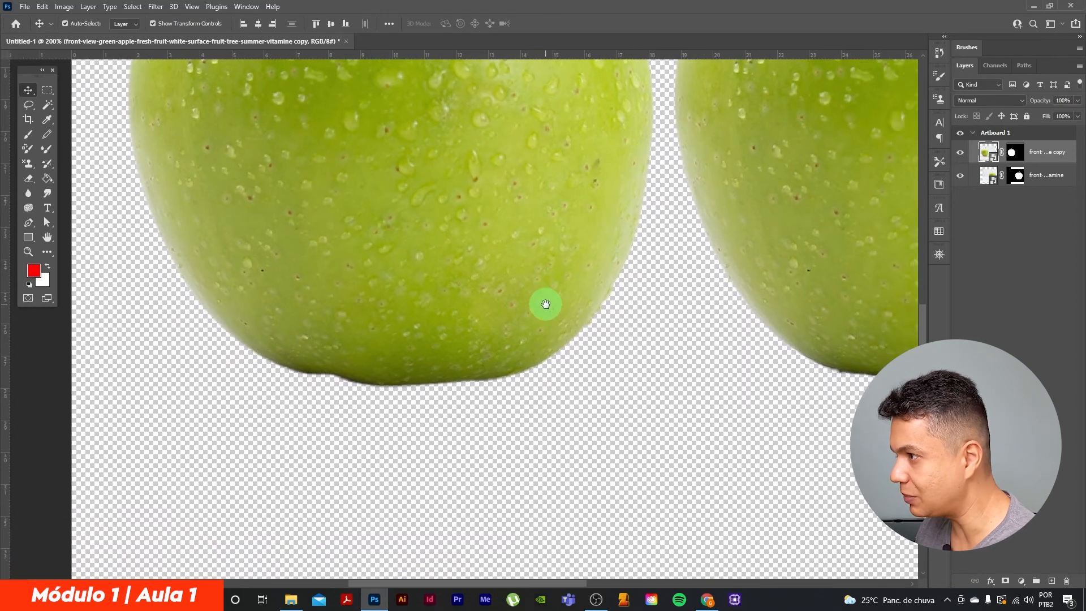
pyautogui.moveTo(478, 300)
pyautogui.mouseDown()
pyautogui.moveTo(439, 312)
pyautogui.moveTo(518, 322)
pyautogui.moveTo(492, 315)
pyautogui.mouseUp()
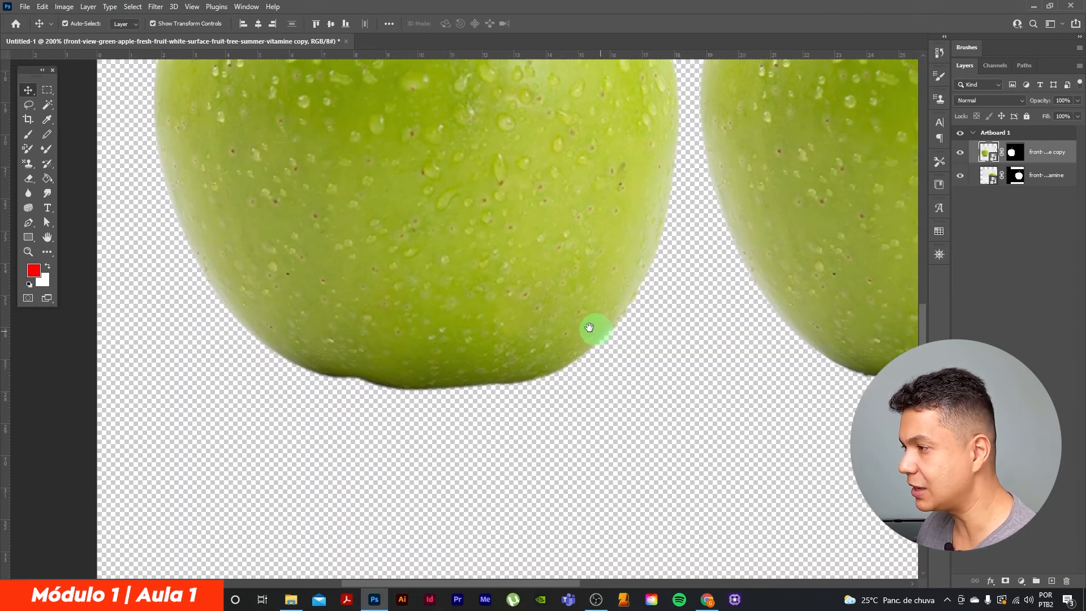
# Examine the right apple's base and side edges and compare them with the left apple's cutout
pyautogui.moveTo(589, 327); pyautogui.dragTo(350, 300)
pyautogui.moveTo(724, 316); pyautogui.dragTo(538, 301)
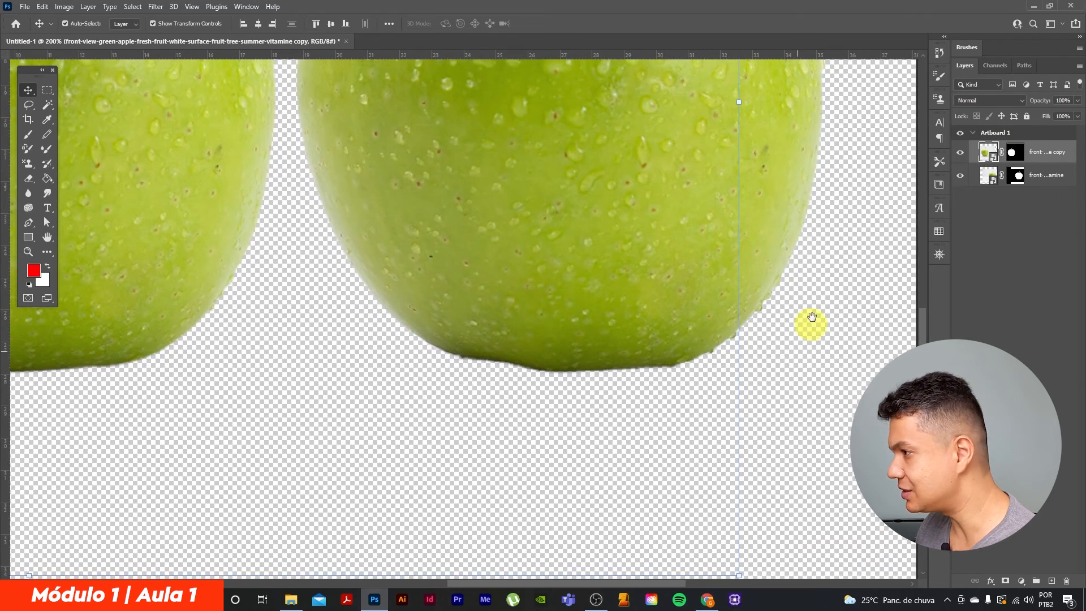
pyautogui.moveTo(581, 309); pyautogui.dragTo(752, 311)
pyautogui.moveTo(367, 295); pyautogui.dragTo(449, 321)
pyautogui.moveTo(769, 291); pyautogui.dragTo(719, 315)
pyautogui.moveTo(654, 277); pyautogui.dragTo(697, 331)
pyautogui.moveTo(597, 276); pyautogui.dragTo(609, 279)
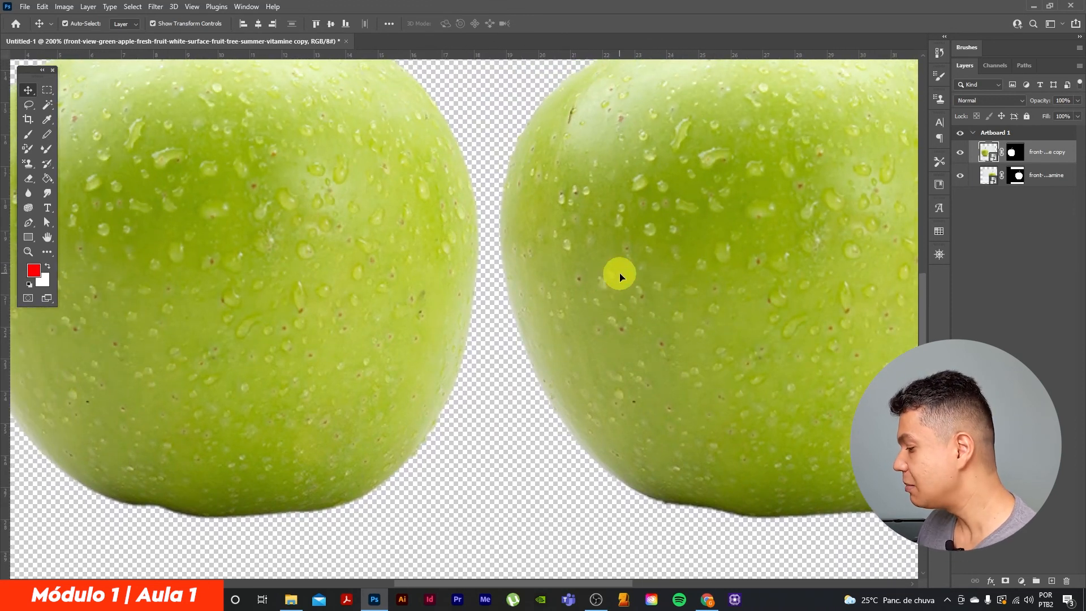
pyautogui.hotkey('ctrl', '-')
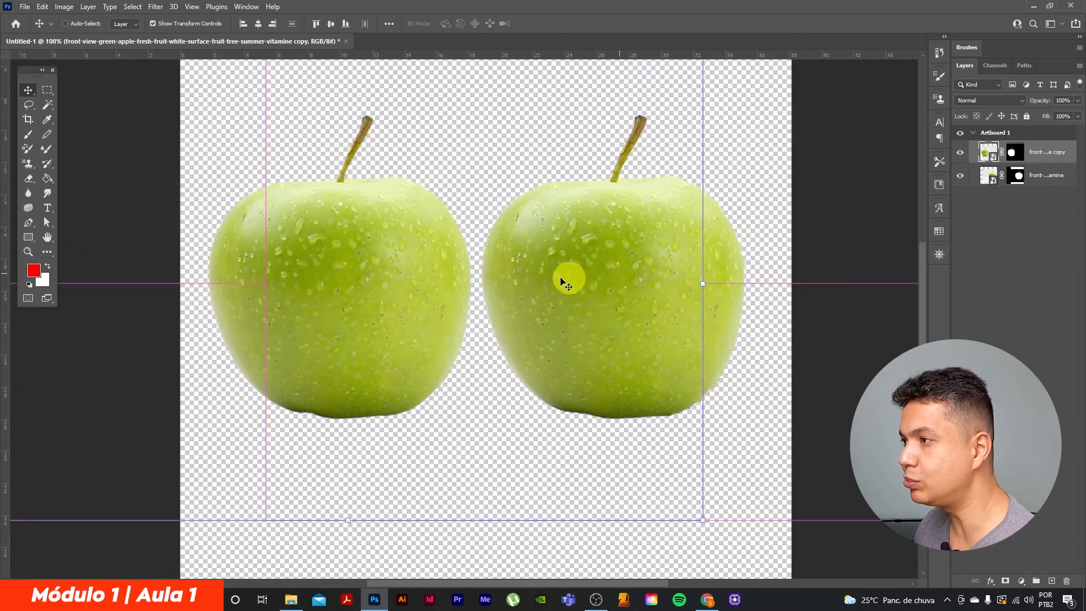
# Hide the original masked layer and move the layer copy's apple to the horizontal middle of the artboard
pyautogui.scroll(1, 509, 244)
pyautogui.click(477, 216)
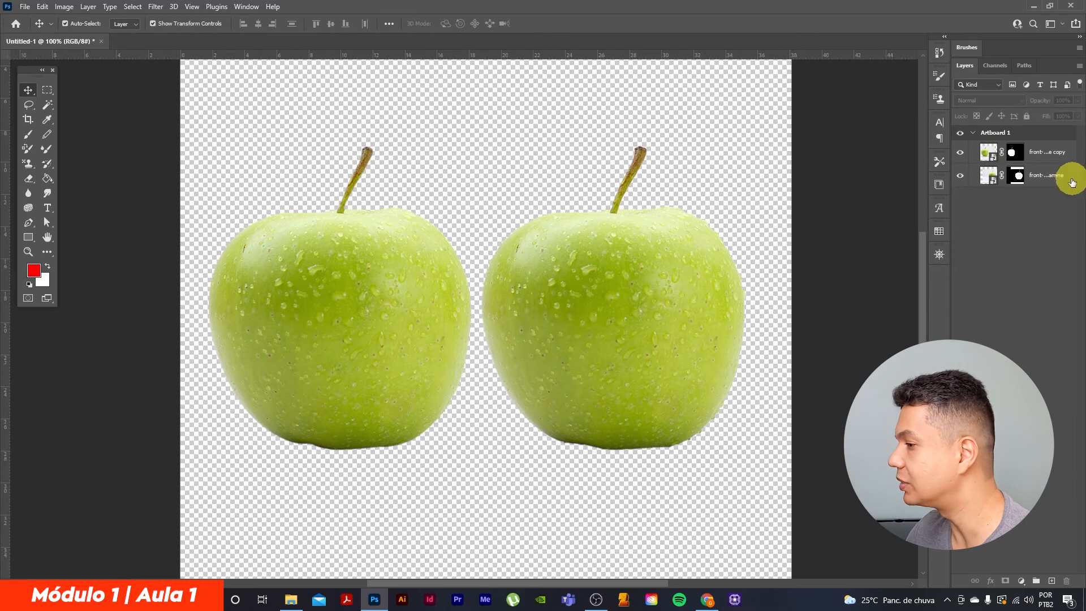
pyautogui.click(960, 176)
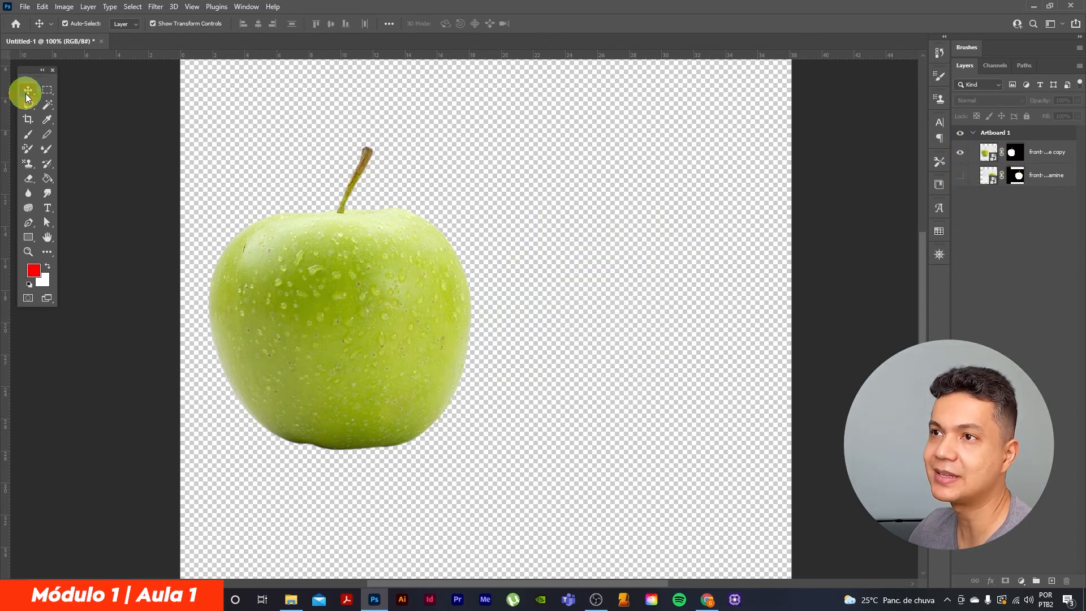
pyautogui.moveTo(341, 314); pyautogui.dragTo(486, 311)
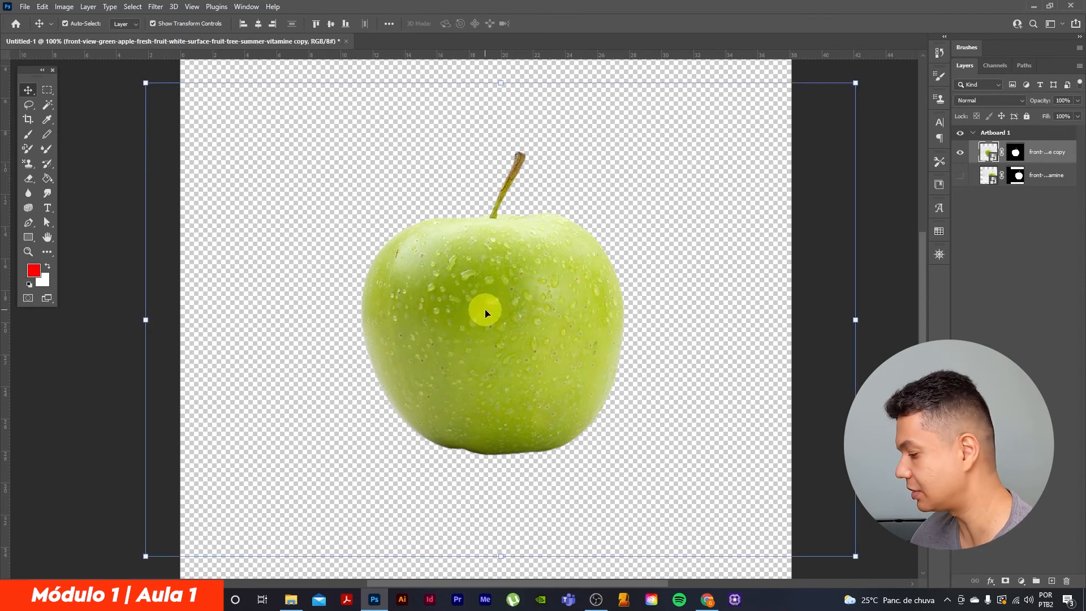
# Save the document as a Photoshop file named "maça recortada" in the Aula 1 folder, with Maximize Compatibility on
pyautogui.hotkey('ctrl', '-')
pyautogui.click(25, 7)
pyautogui.click(36, 143)
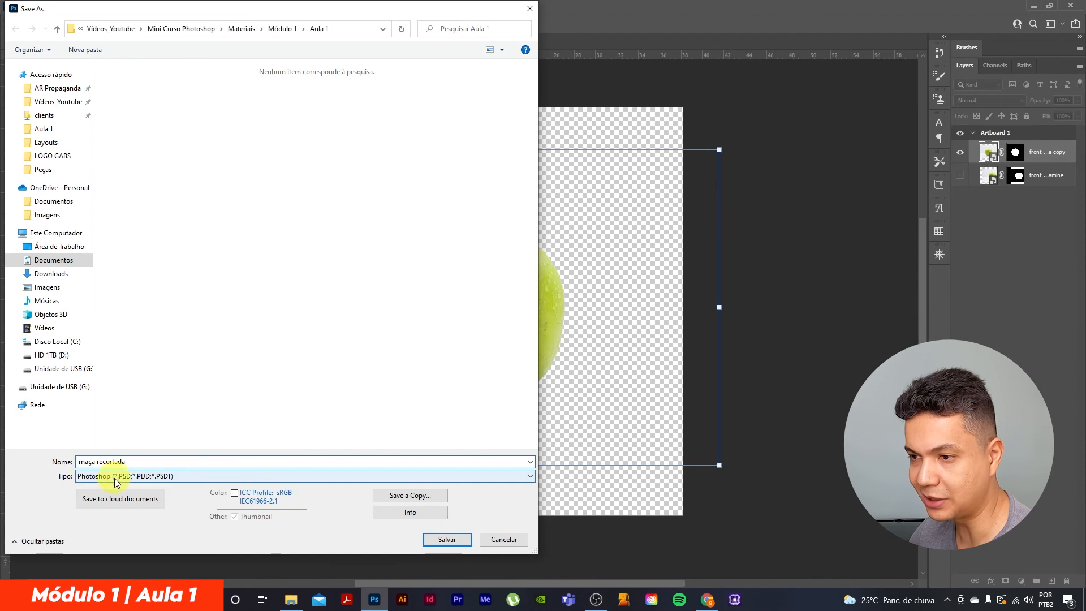
pyautogui.click(447, 539)
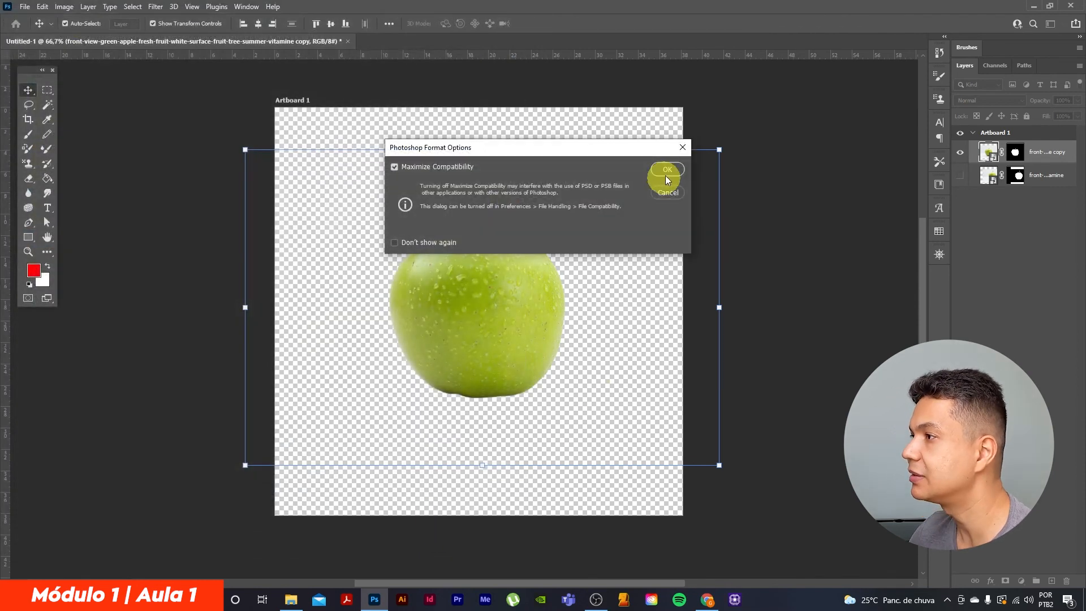
pyautogui.click(670, 170)
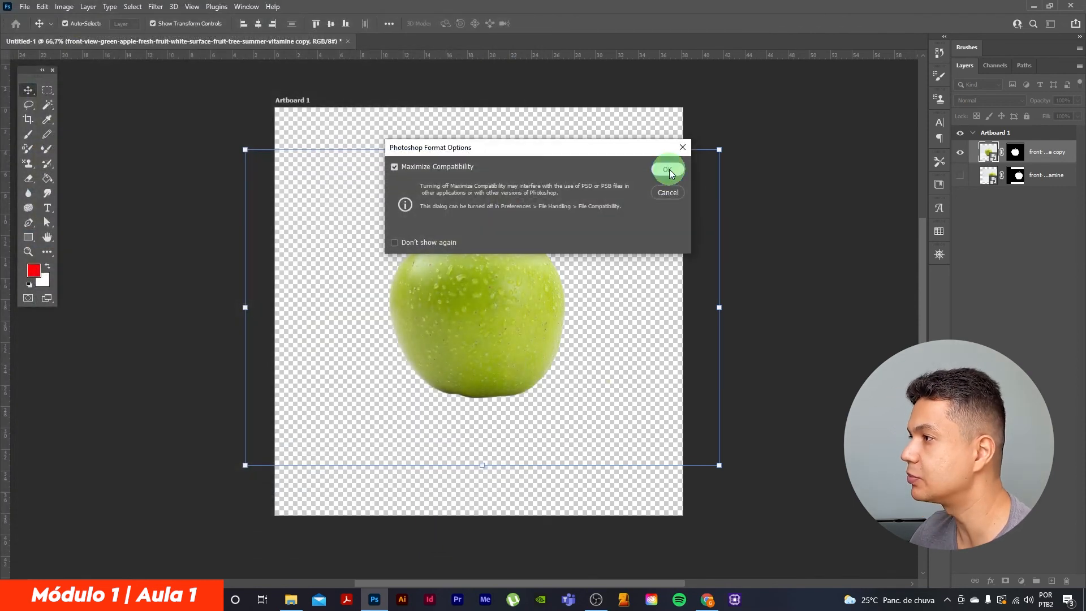